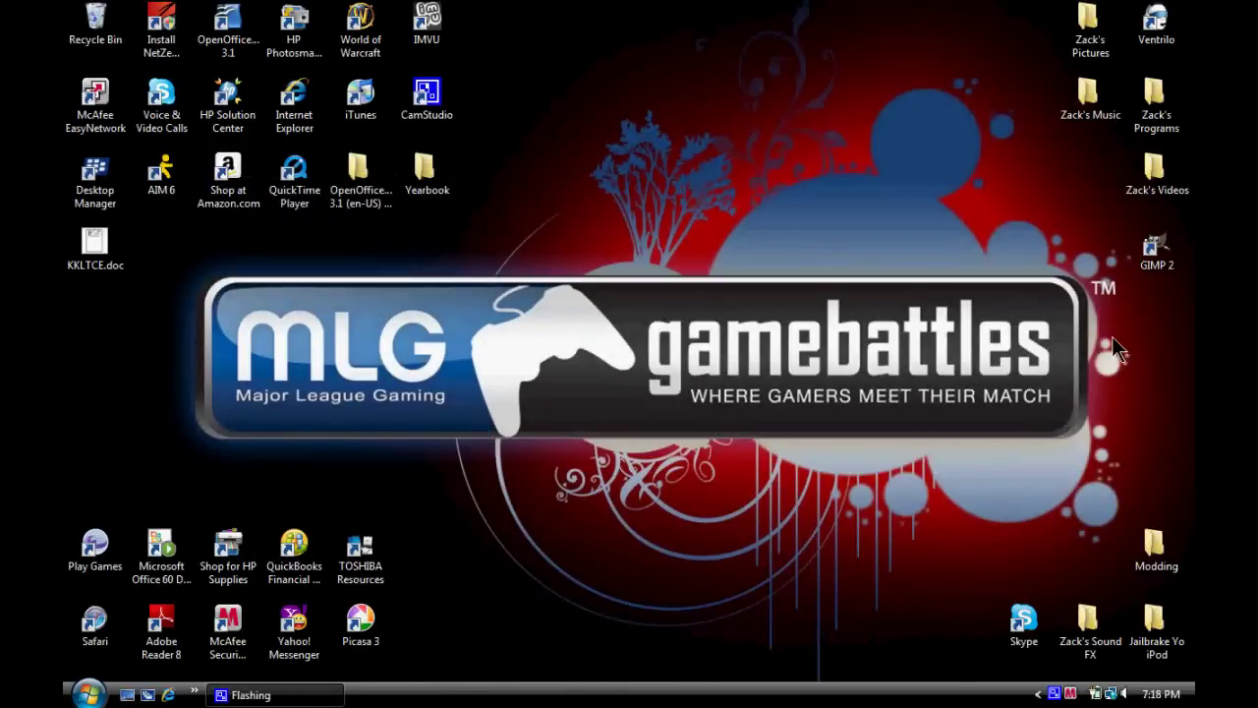
Launch GIMP 2 as administrator from the desktop and maximize its image window.
right_click(1170, 247)
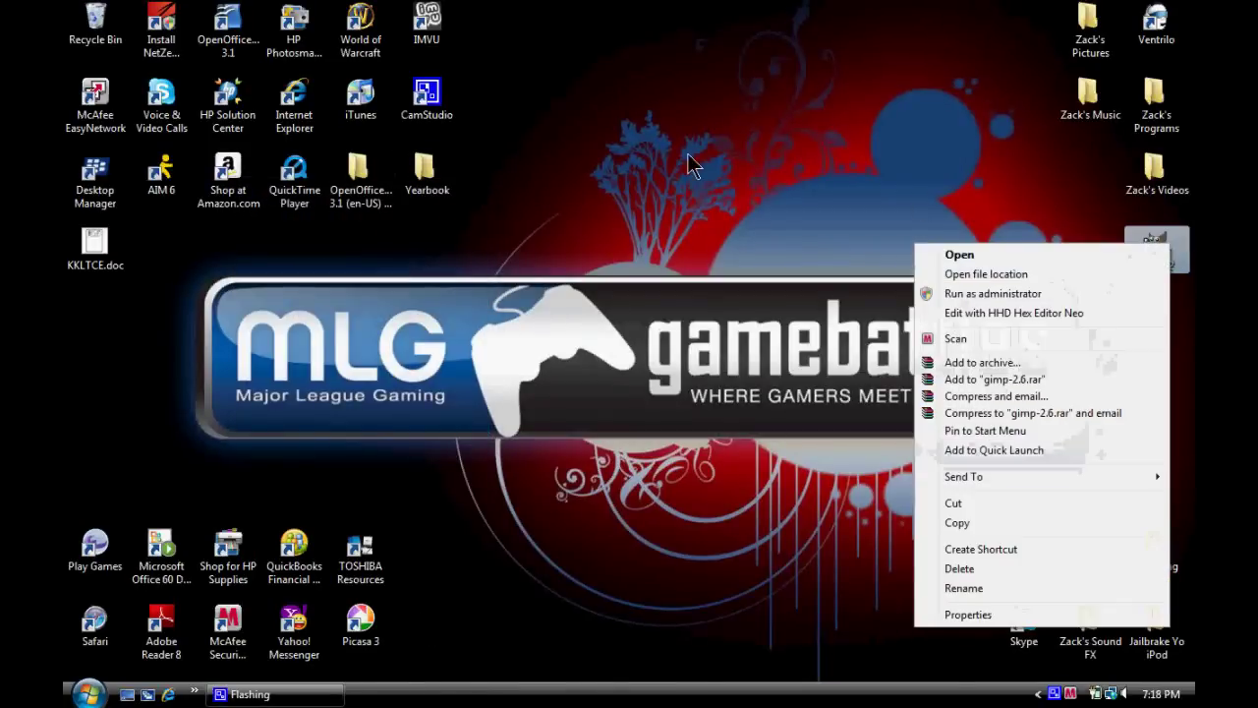
click(993, 292)
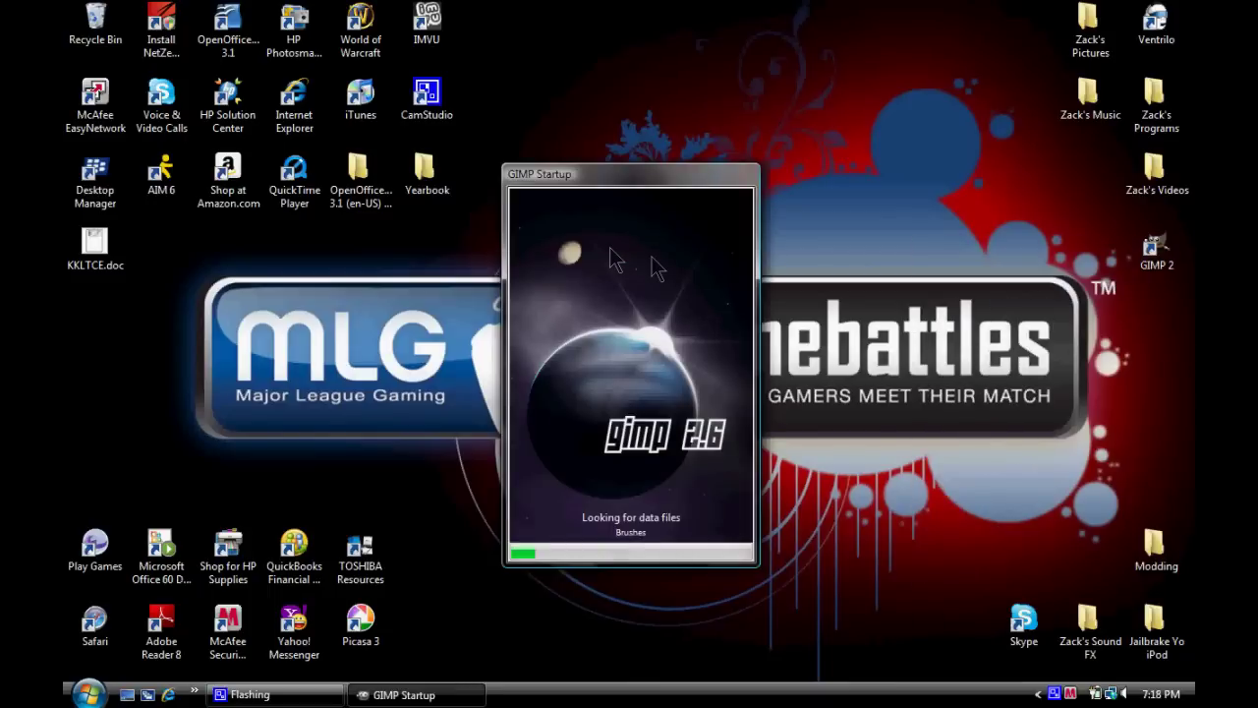
mouse_move(627, 191)
mouse_down()
mouse_move(609, 177)
mouse_move(637, 206)
mouse_up()
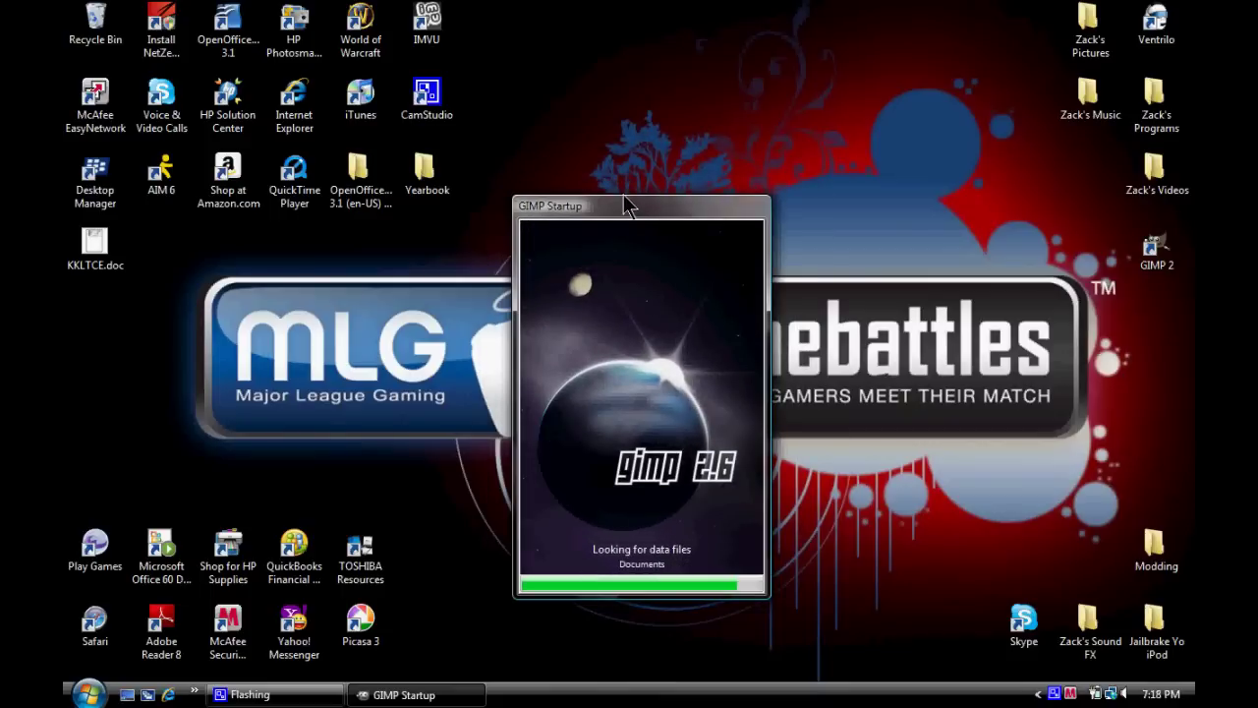
drag(624, 196, 622, 191)
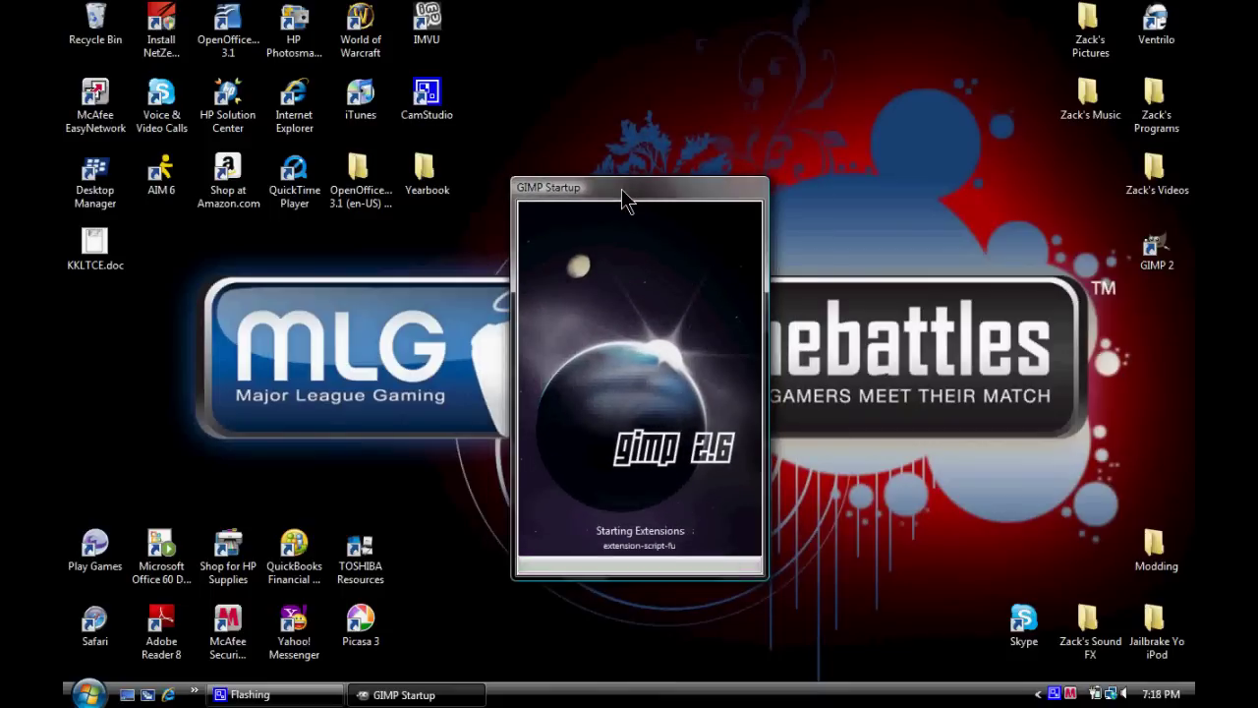
drag(629, 197, 614, 186)
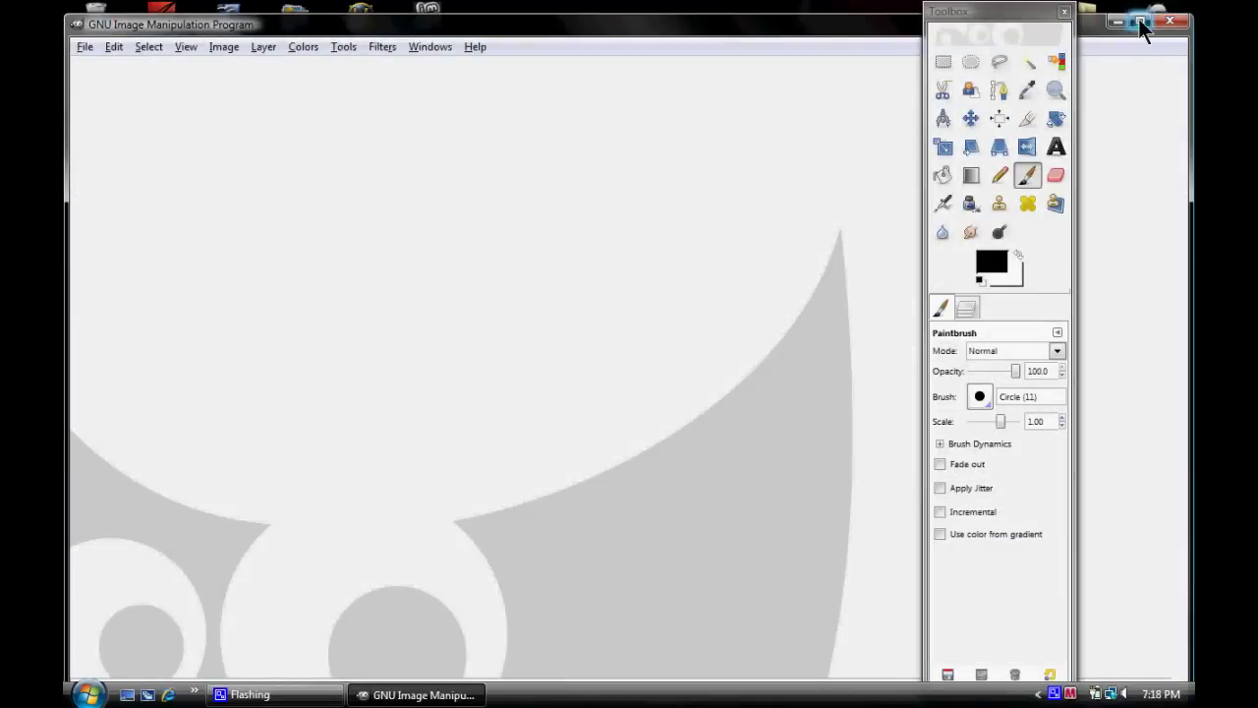
click(1140, 21)
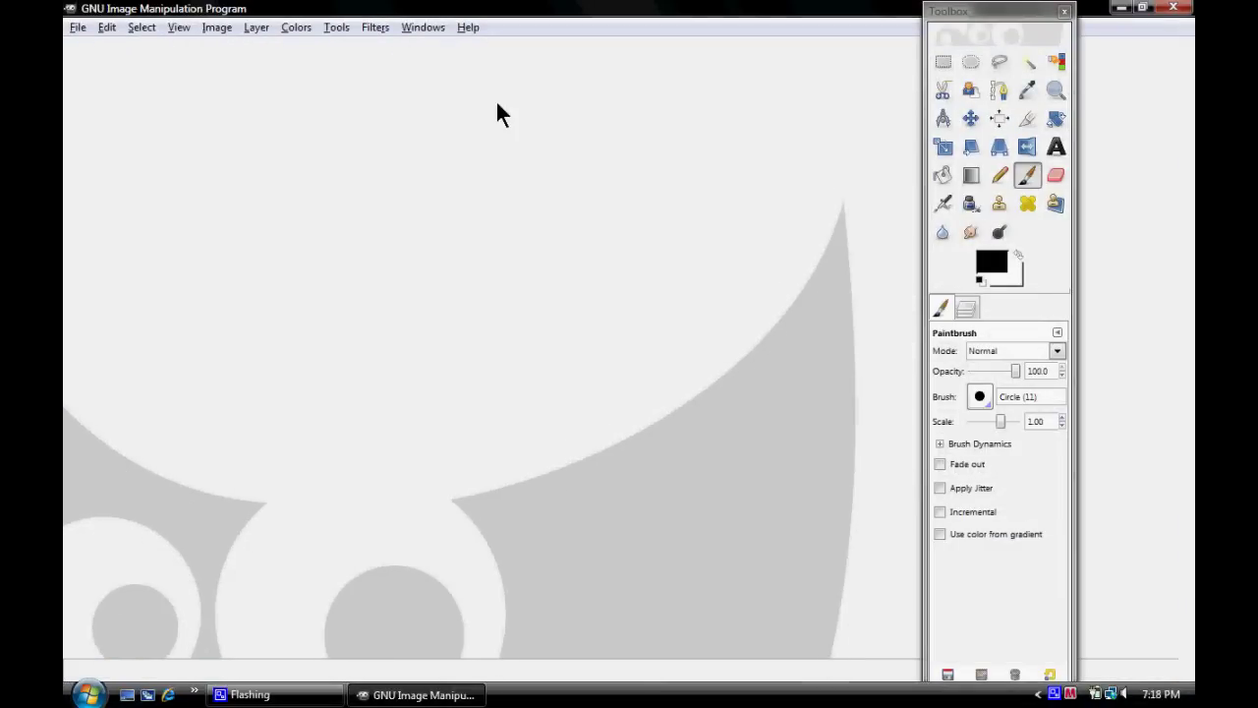
Create a new image 300 pixels wide and 200 pixels high.
click(75, 27)
click(104, 46)
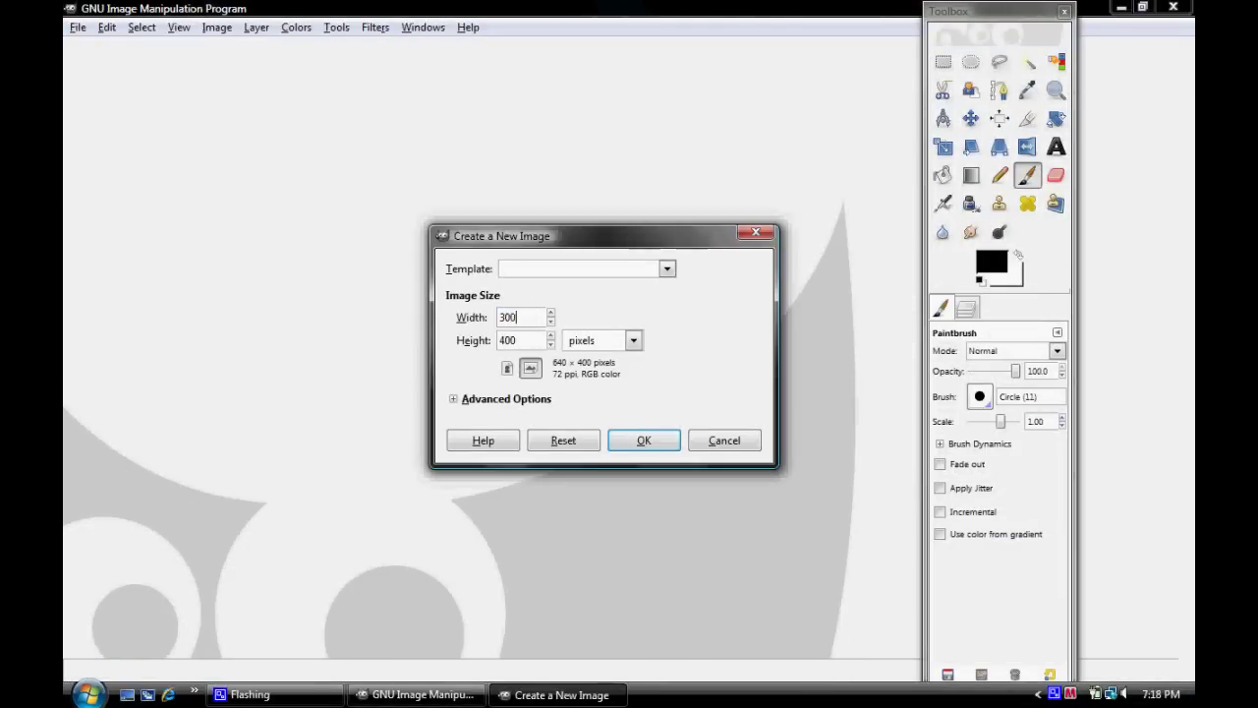
key(Tab)
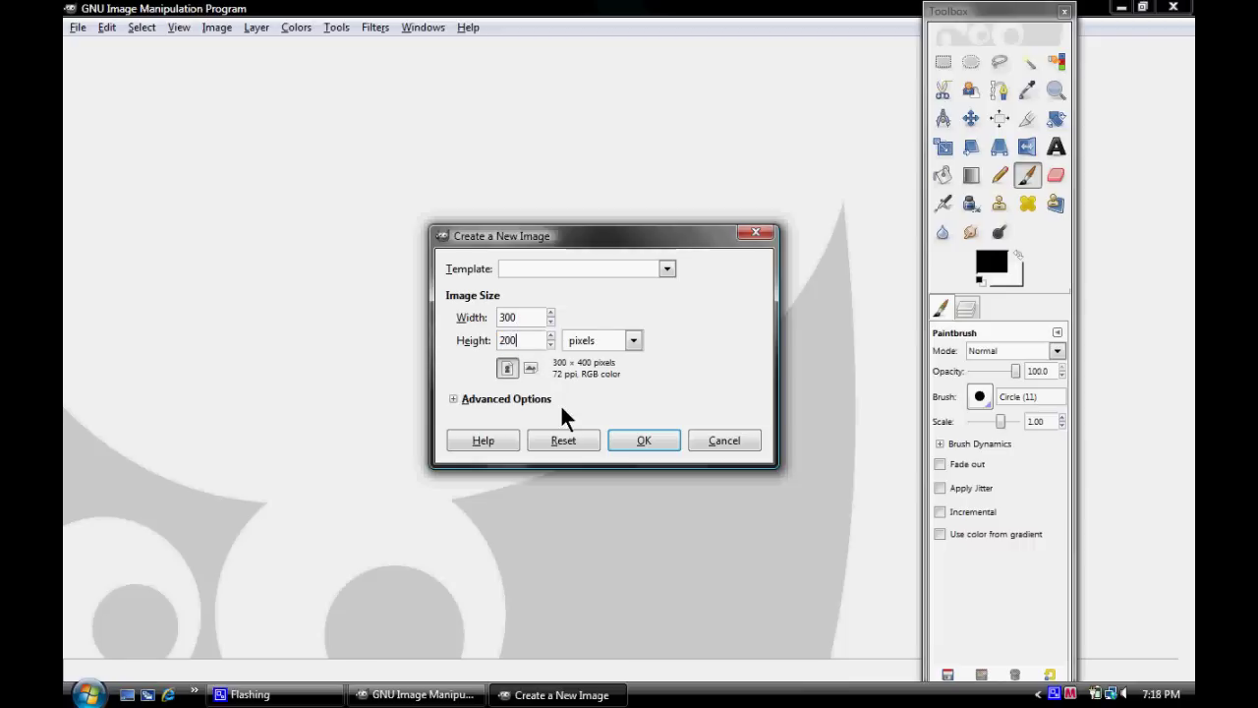
drag(674, 235, 667, 204)
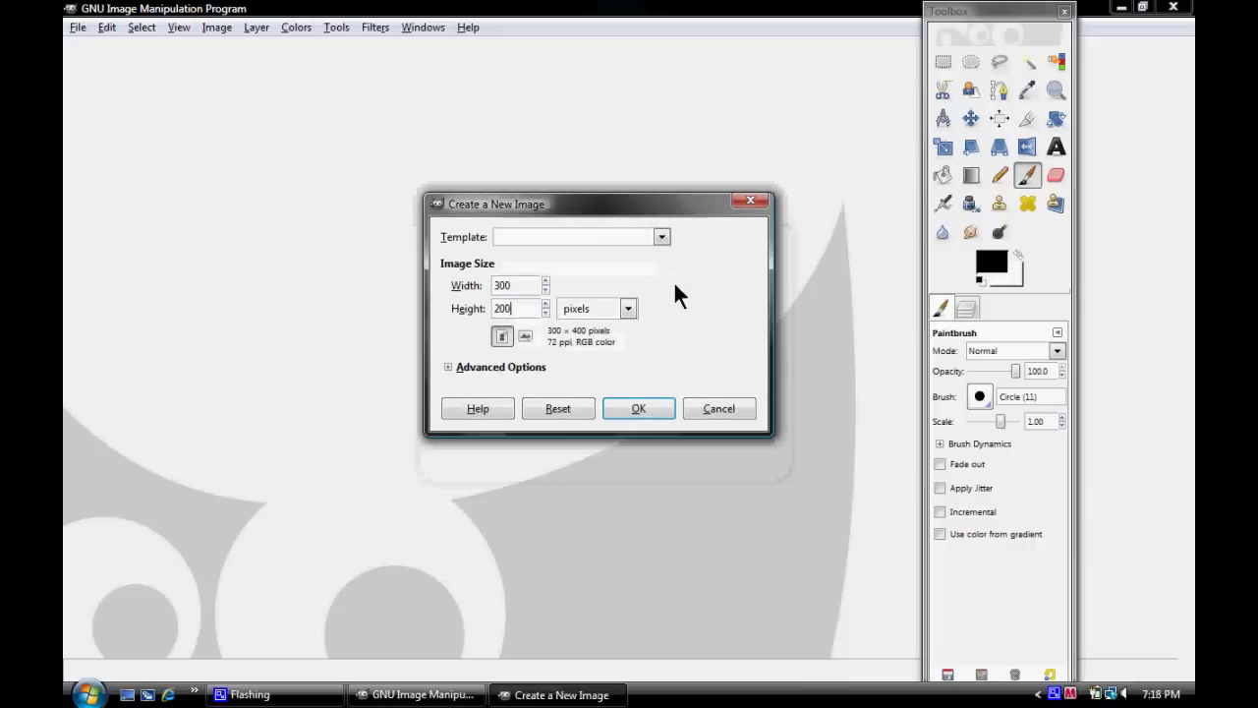
click(638, 408)
Fill the whole canvas with the black foreground color using Bucket Fill.
drag(991, 261, 607, 350)
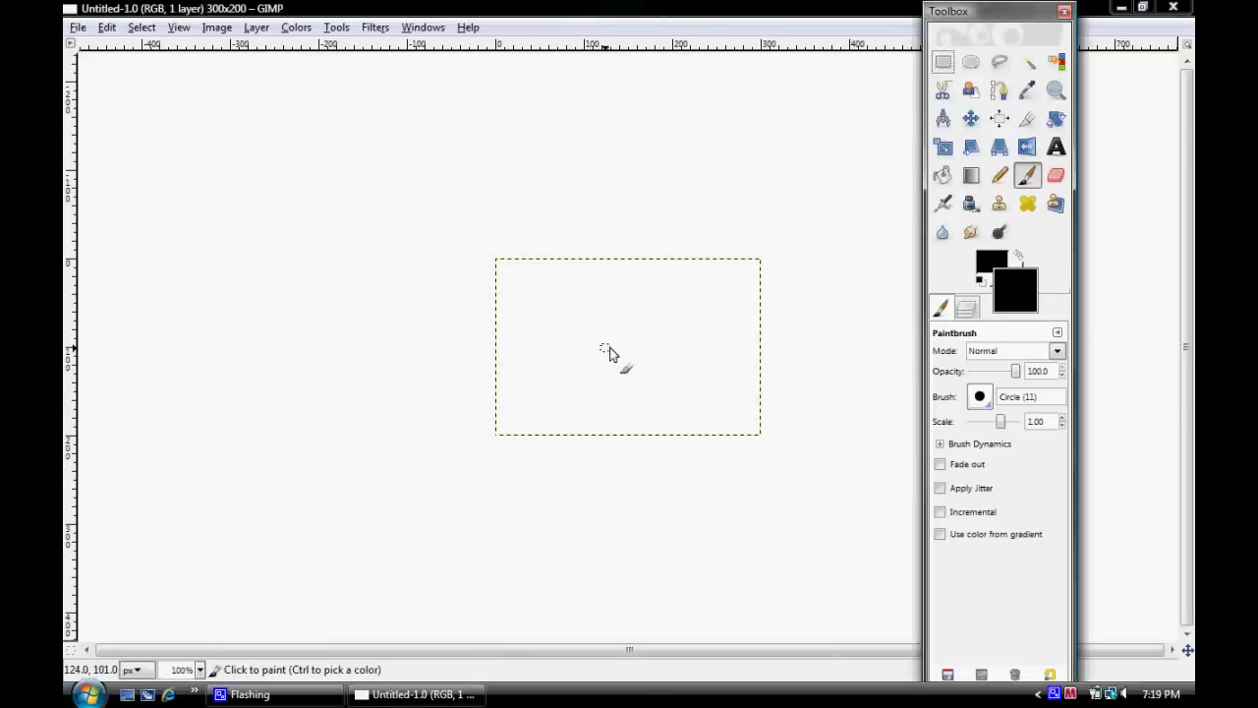
click(970, 175)
click(942, 175)
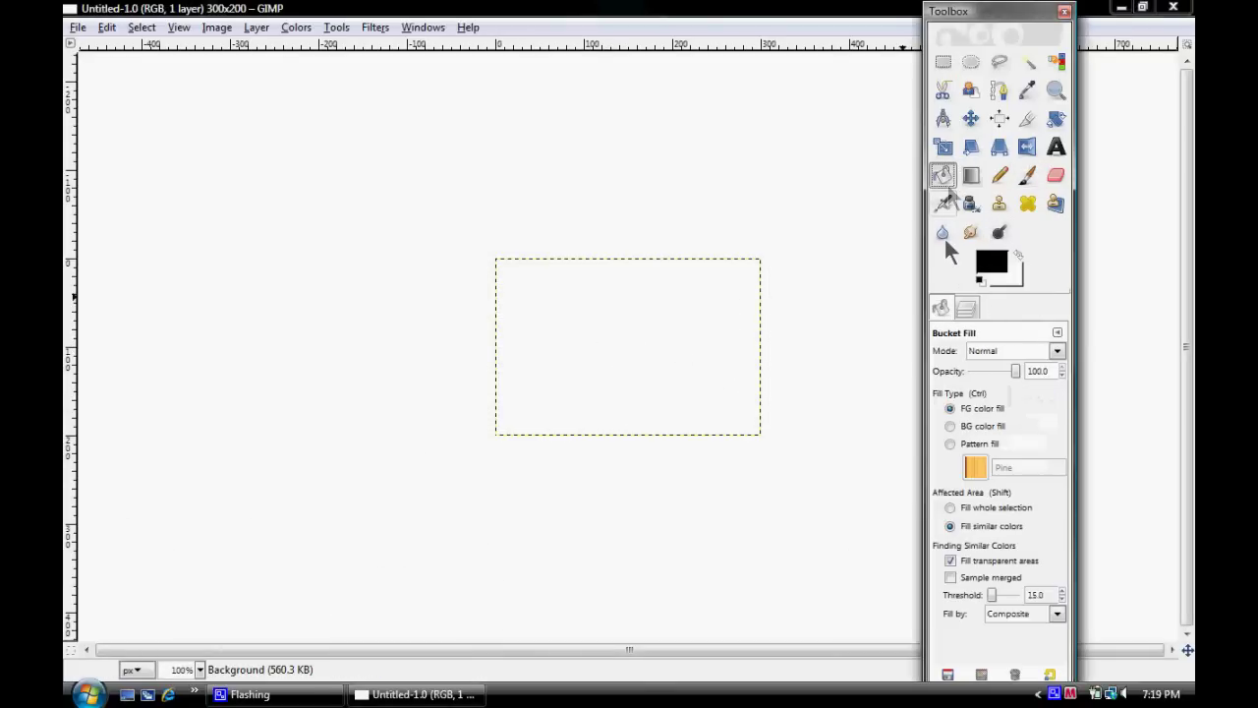
click(681, 320)
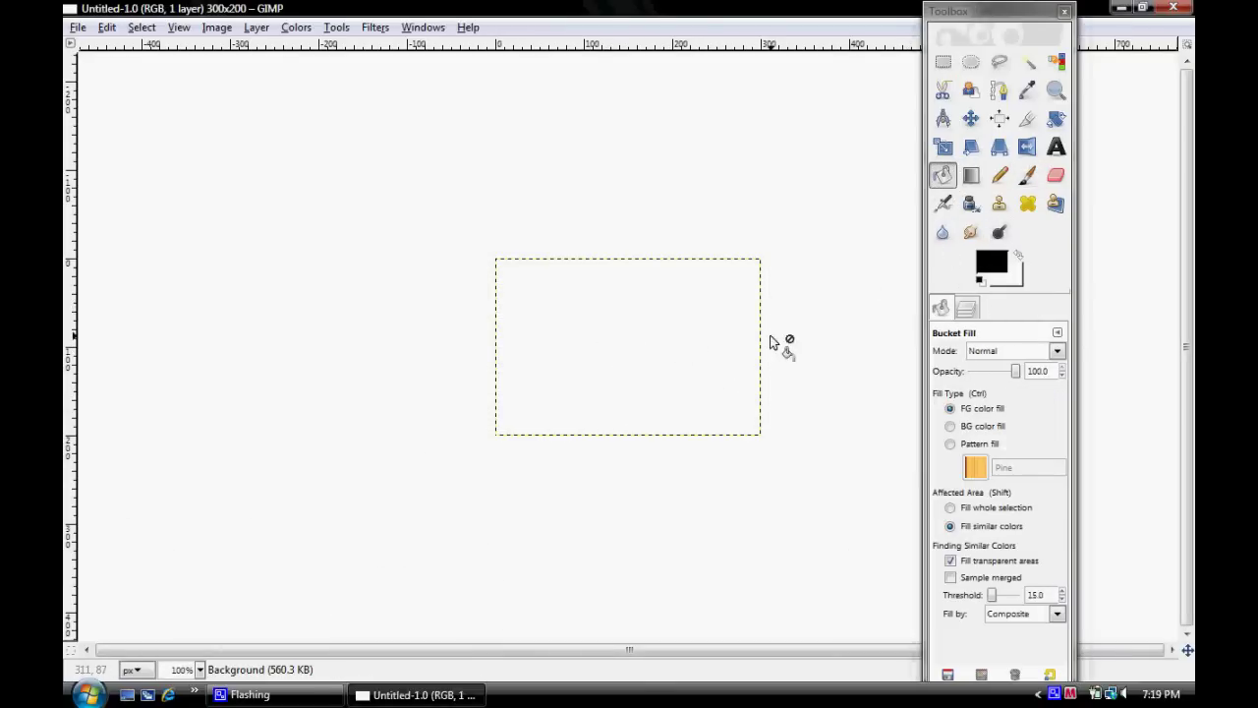
click(951, 426)
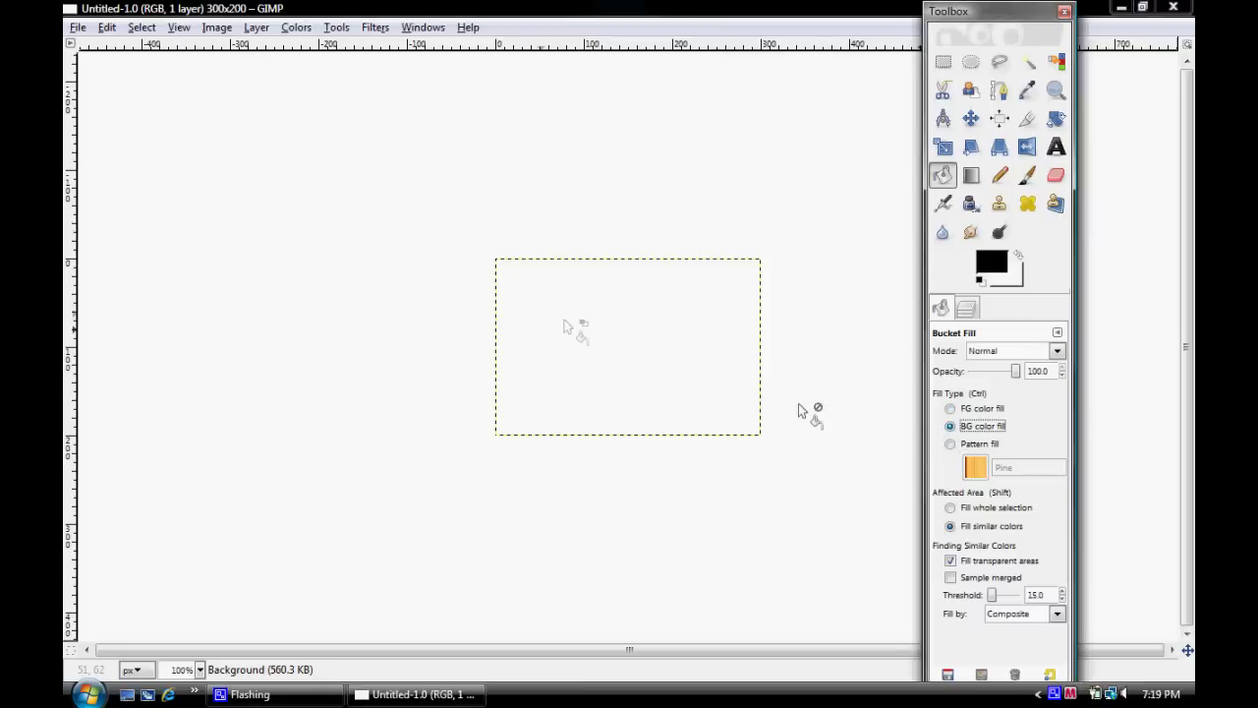
click(623, 334)
click(950, 408)
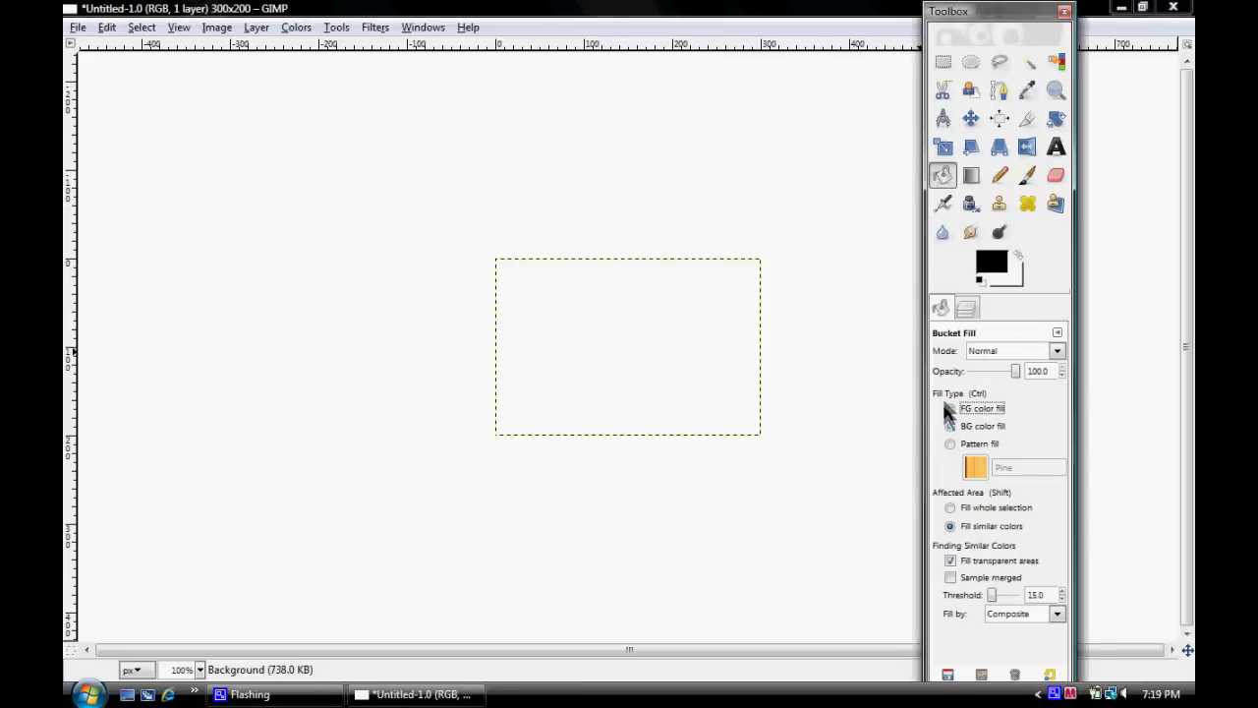
click(747, 308)
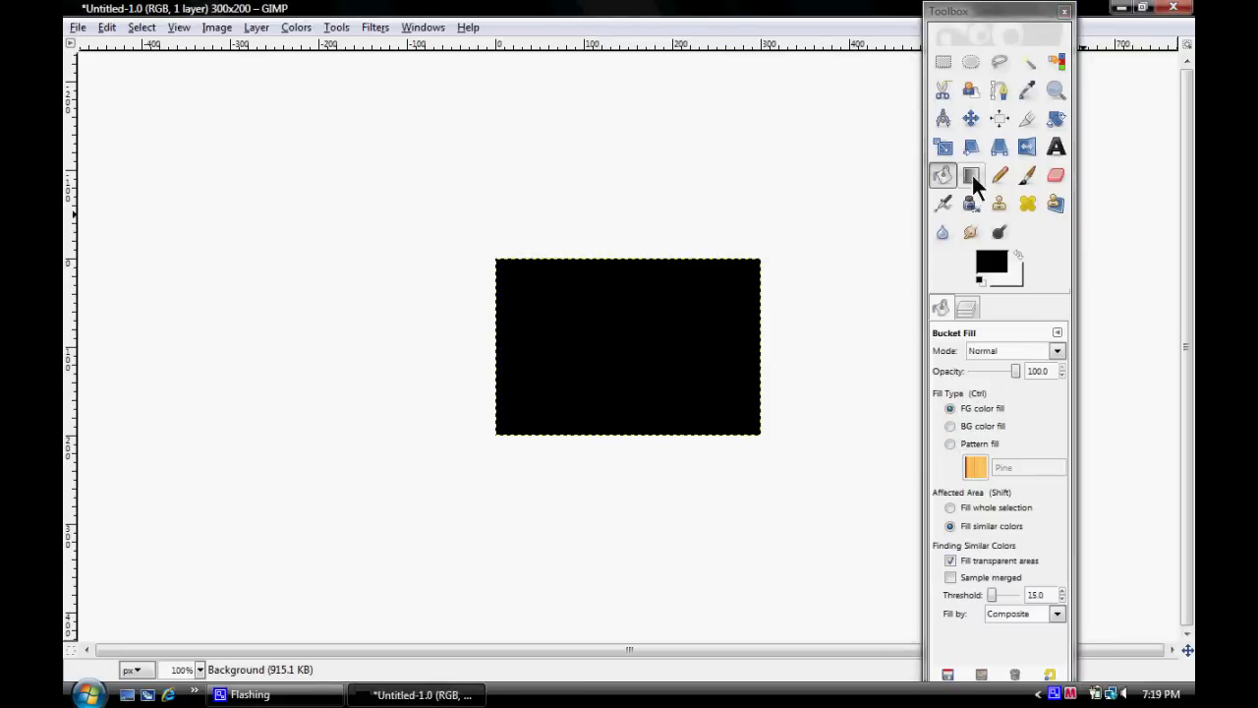
Activate the Text tool, swap the foreground and background colors, and set the foreground color to green 00ff00.
click(970, 232)
click(1026, 176)
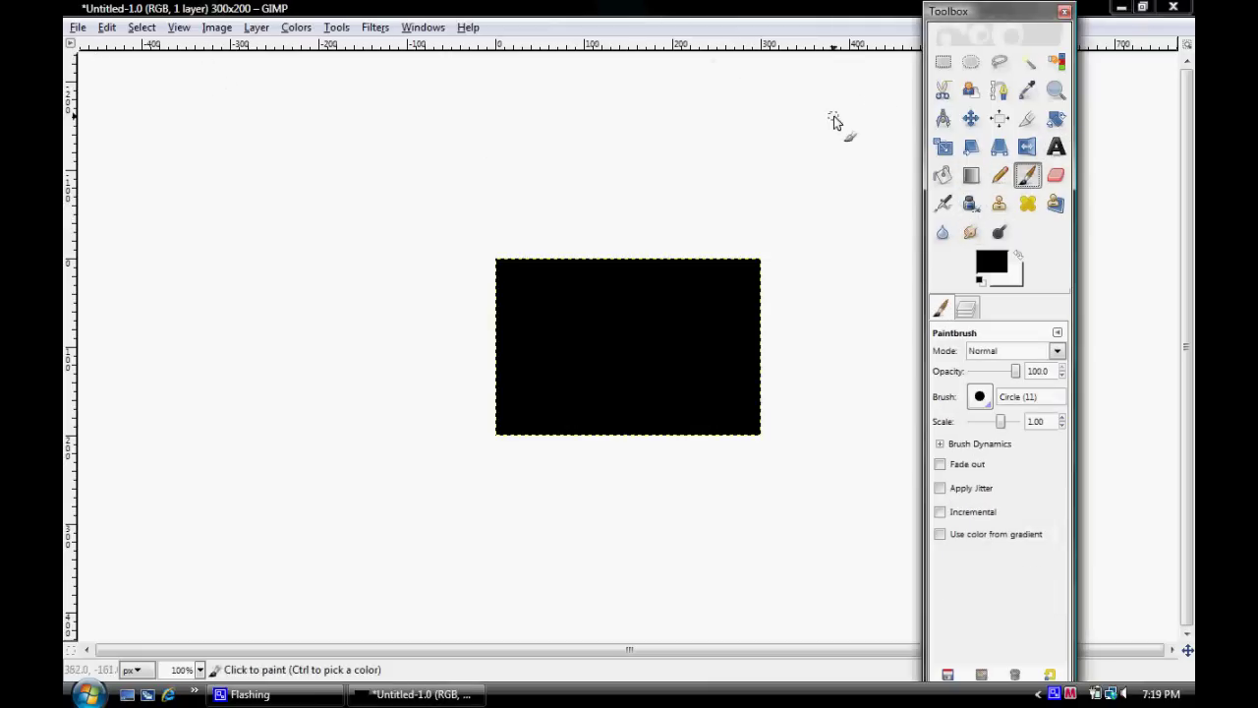
click(1057, 149)
click(1018, 253)
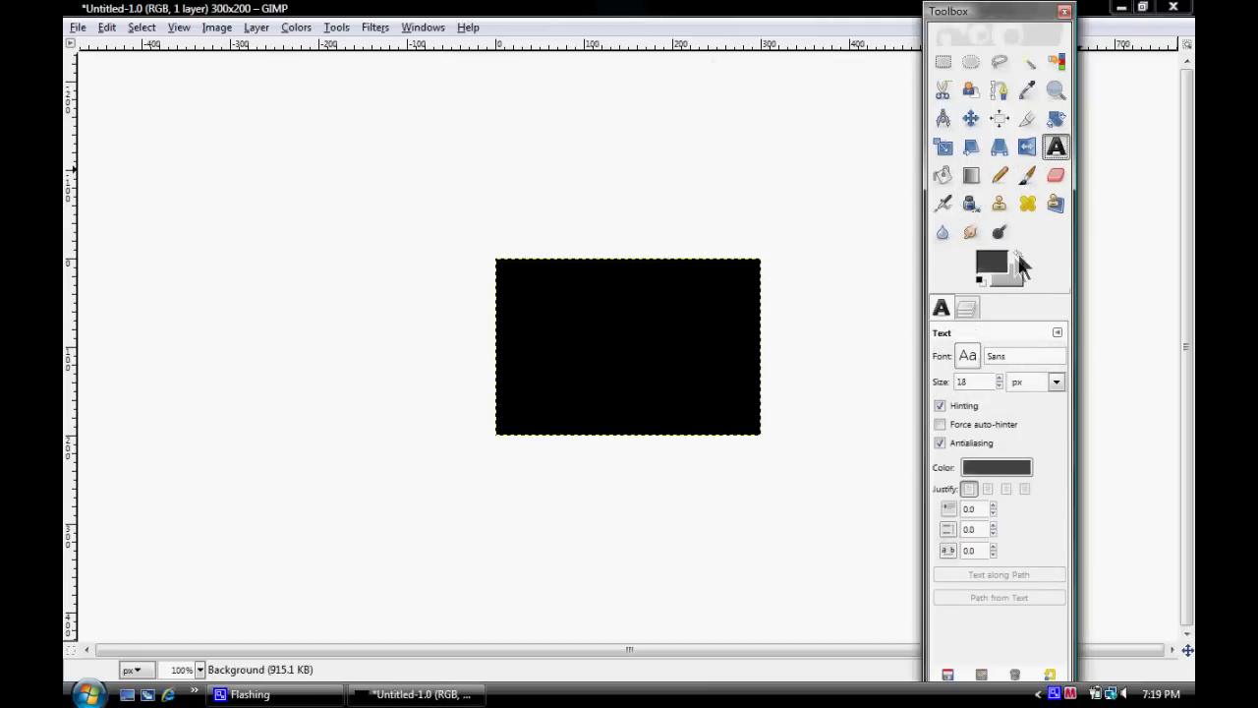
click(1000, 264)
click(512, 375)
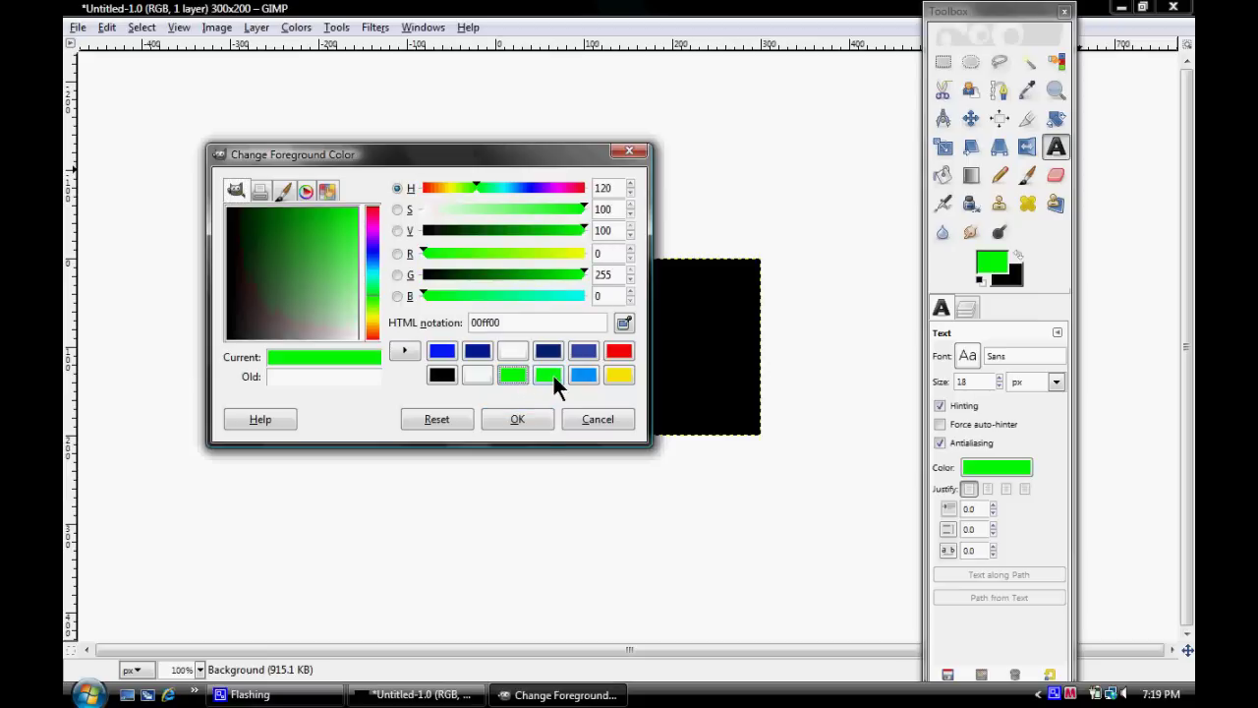
click(518, 420)
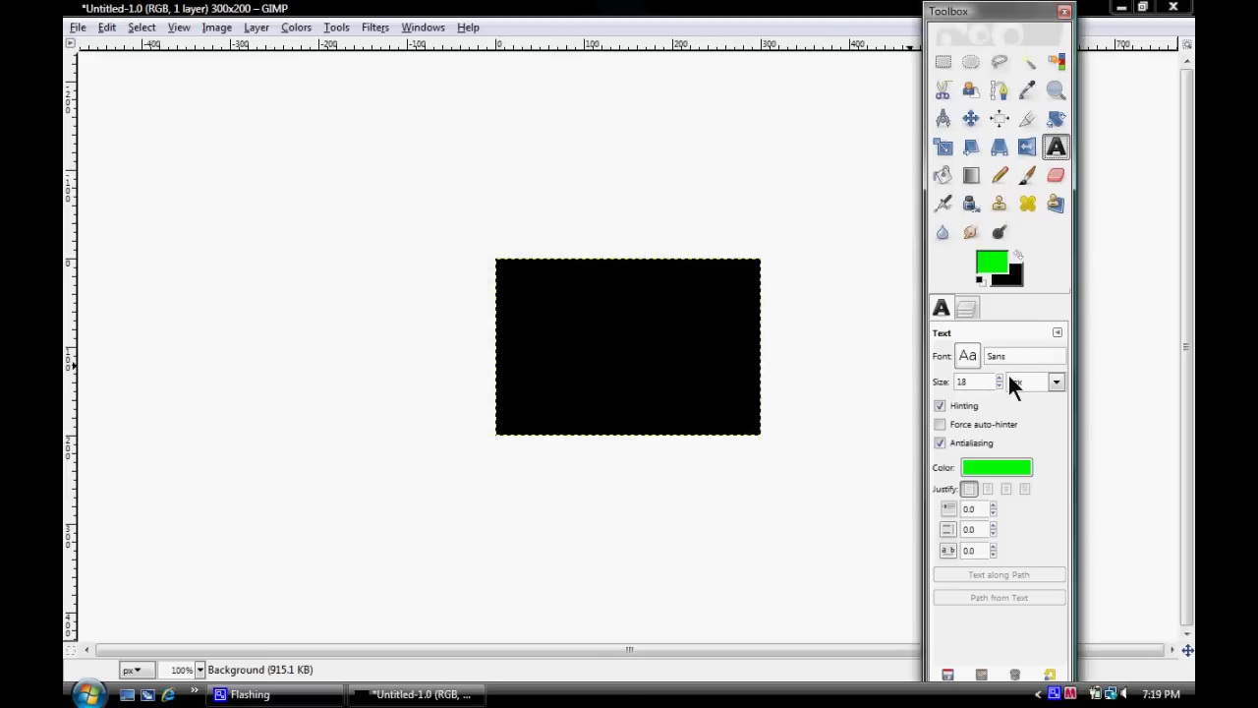
Set the text size to 85 px and the font to BIRTH OF A HERO.
click(1000, 377)
drag(1007, 354, 942, 354)
text(Bo)
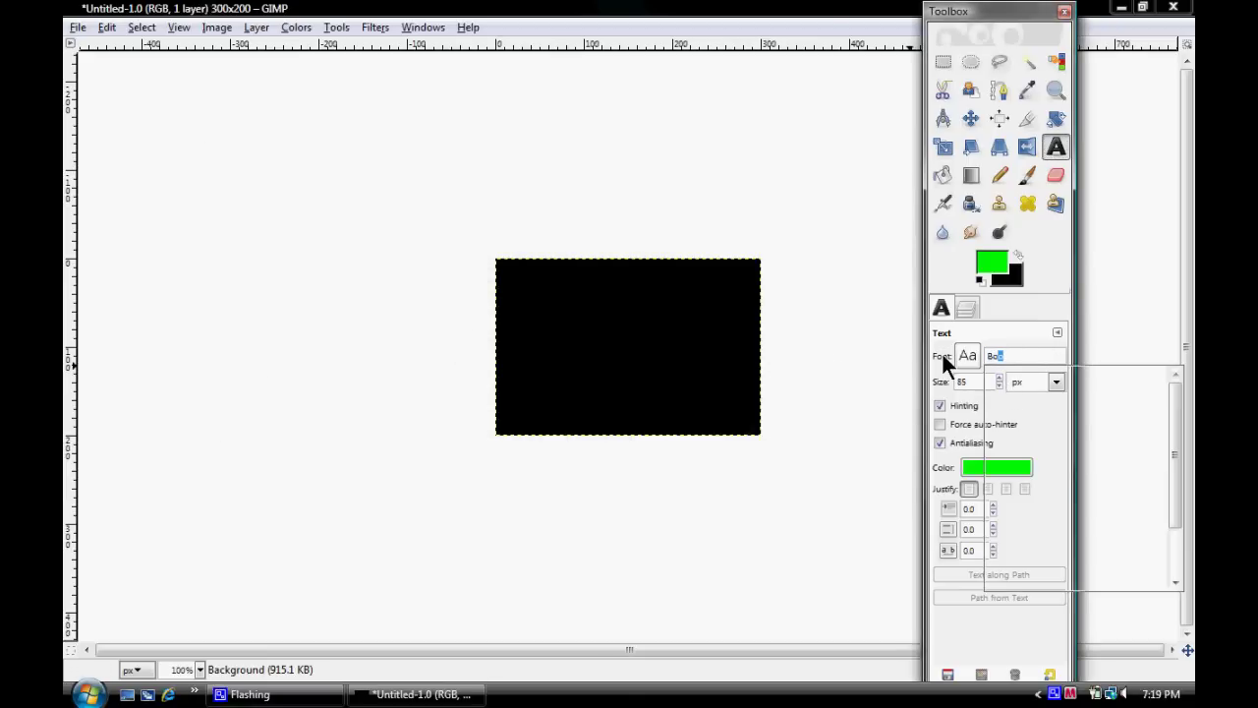
key(BackSpace)
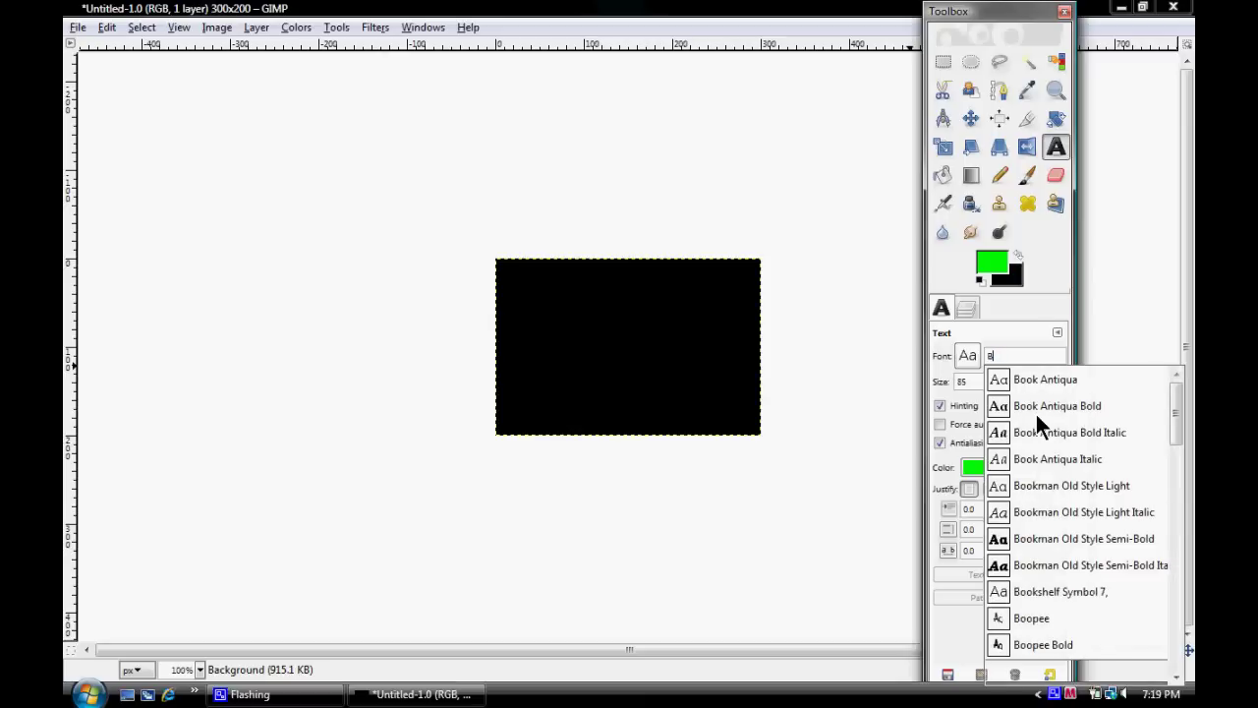
text(i)
click(1046, 454)
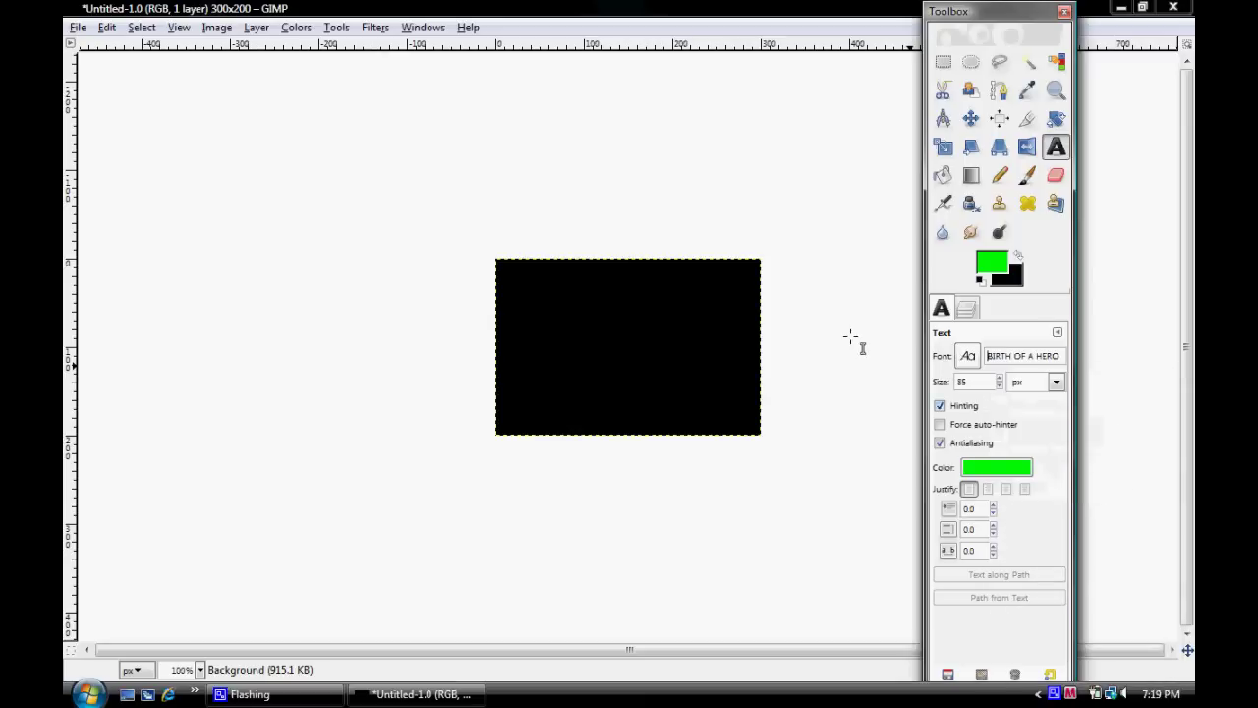
Add the text "XDTeamDX" on the black canvas.
click(602, 327)
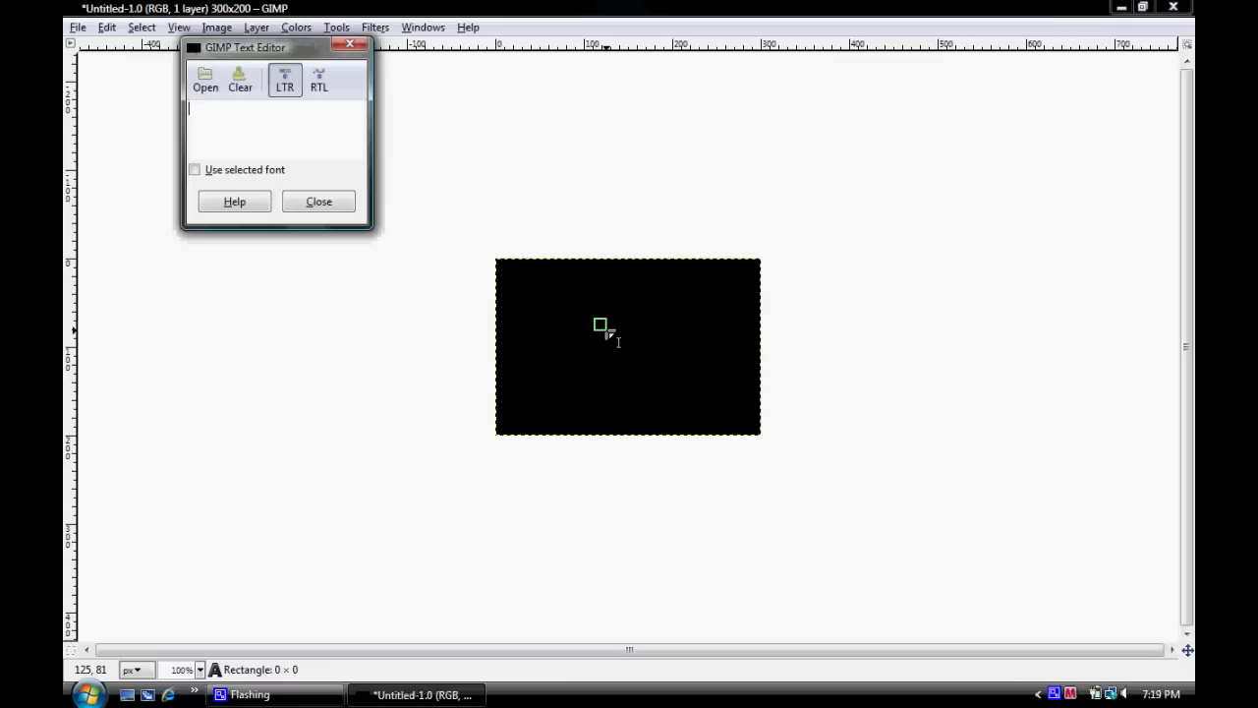
text(XDTea)
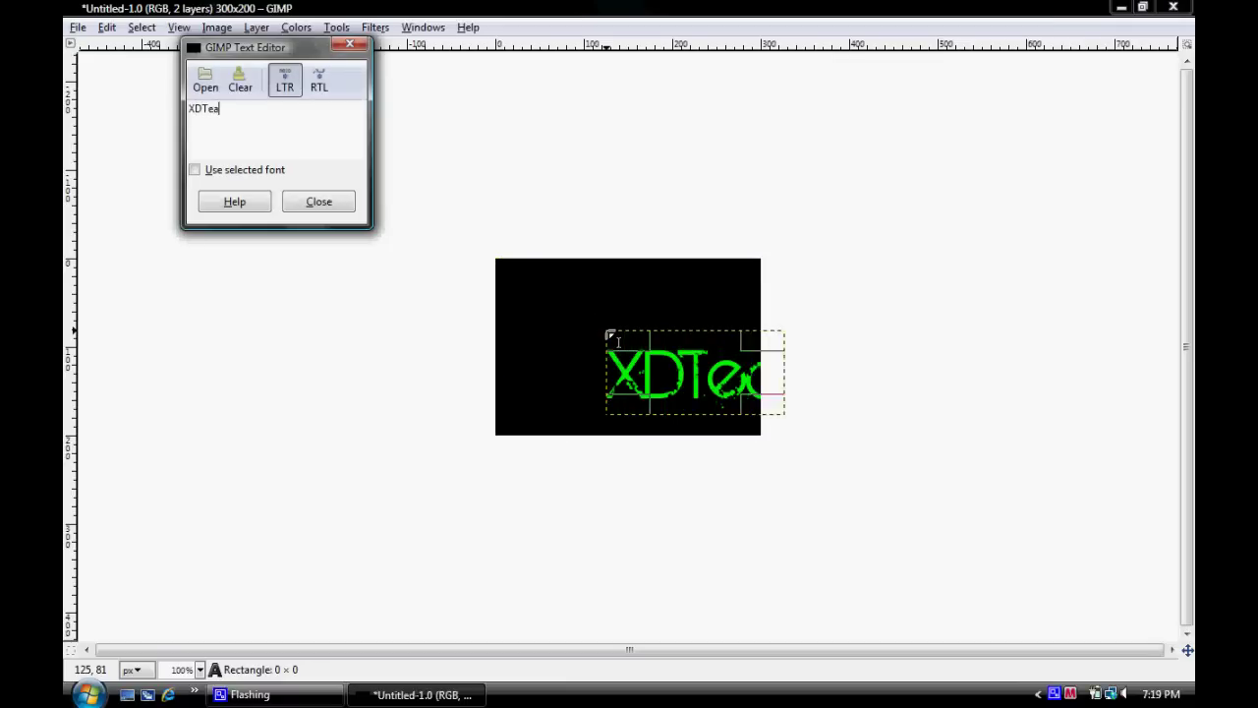
text(mDX)
click(349, 207)
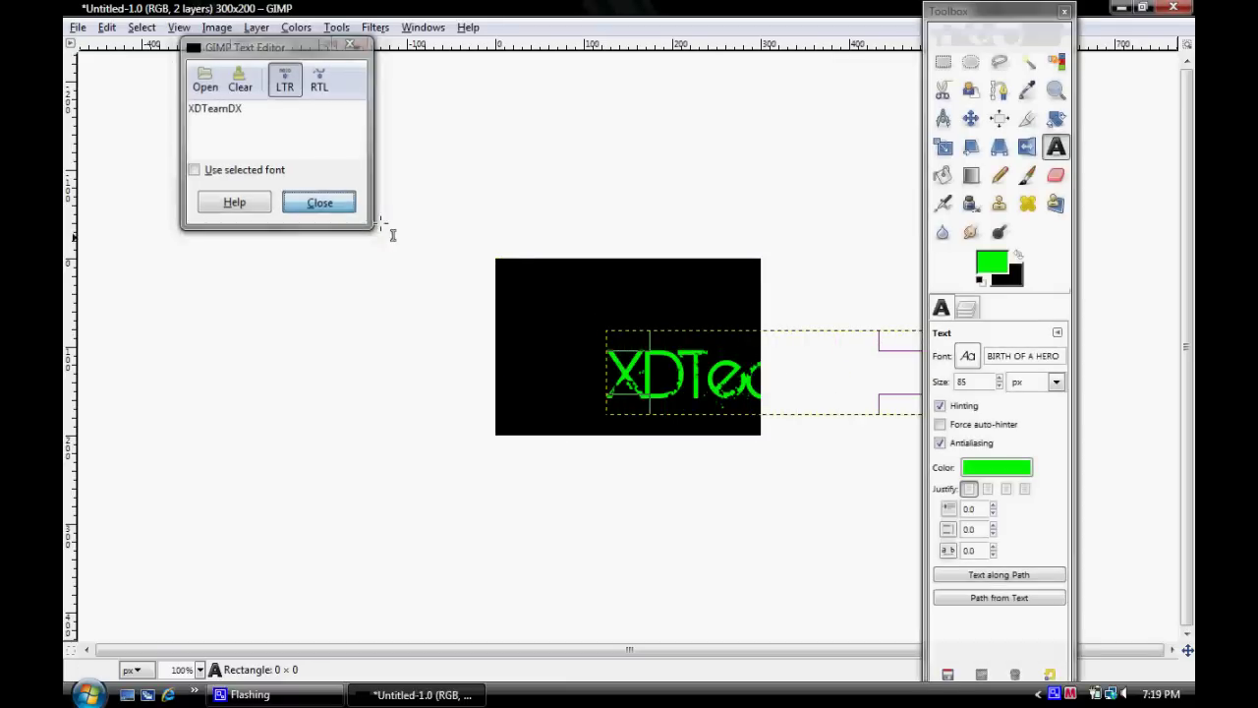
Reduce the text size to 57 px and center the XDTeamDX text near the canvas's upper edge.
click(998, 384)
scroll(998, 383, down, 3)
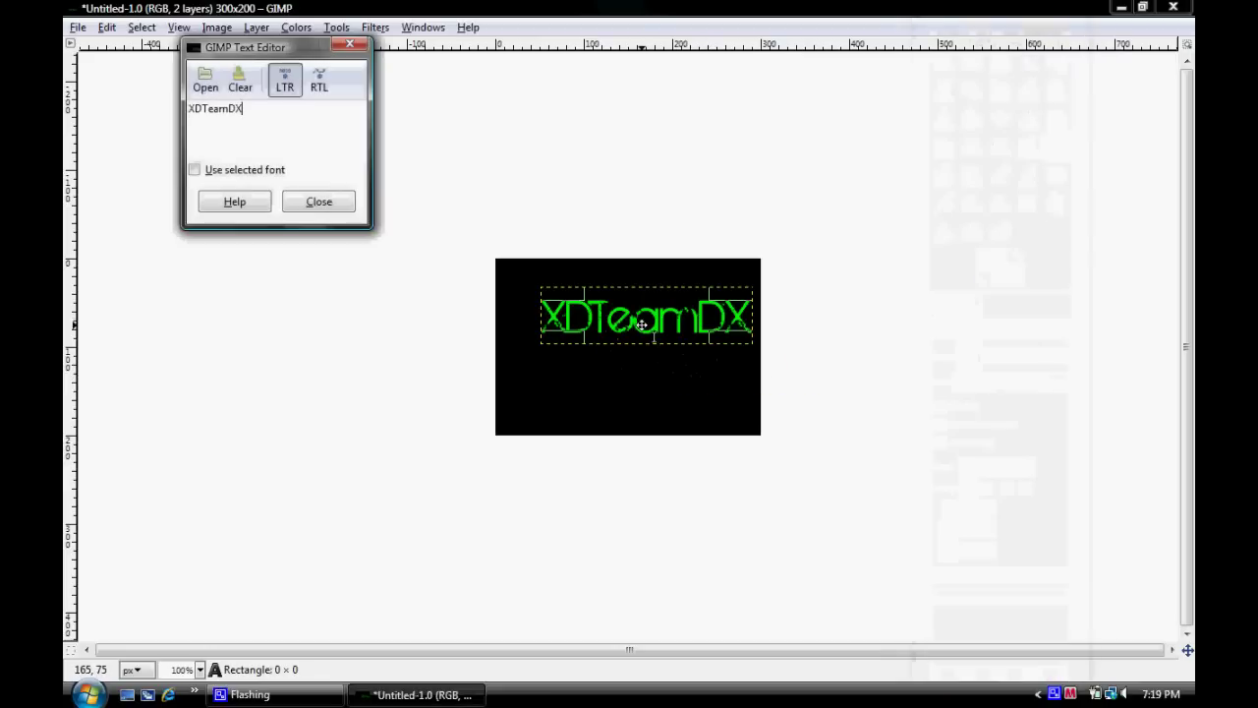
drag(640, 325, 614, 325)
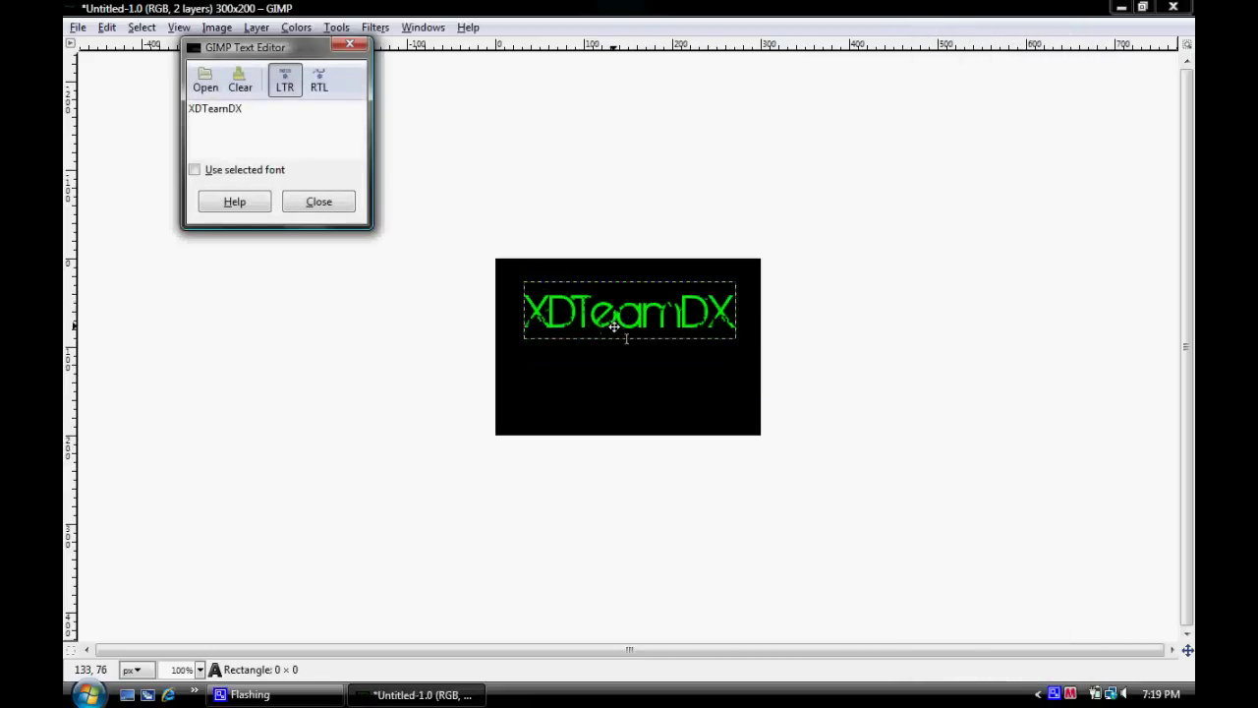
drag(614, 326, 616, 301)
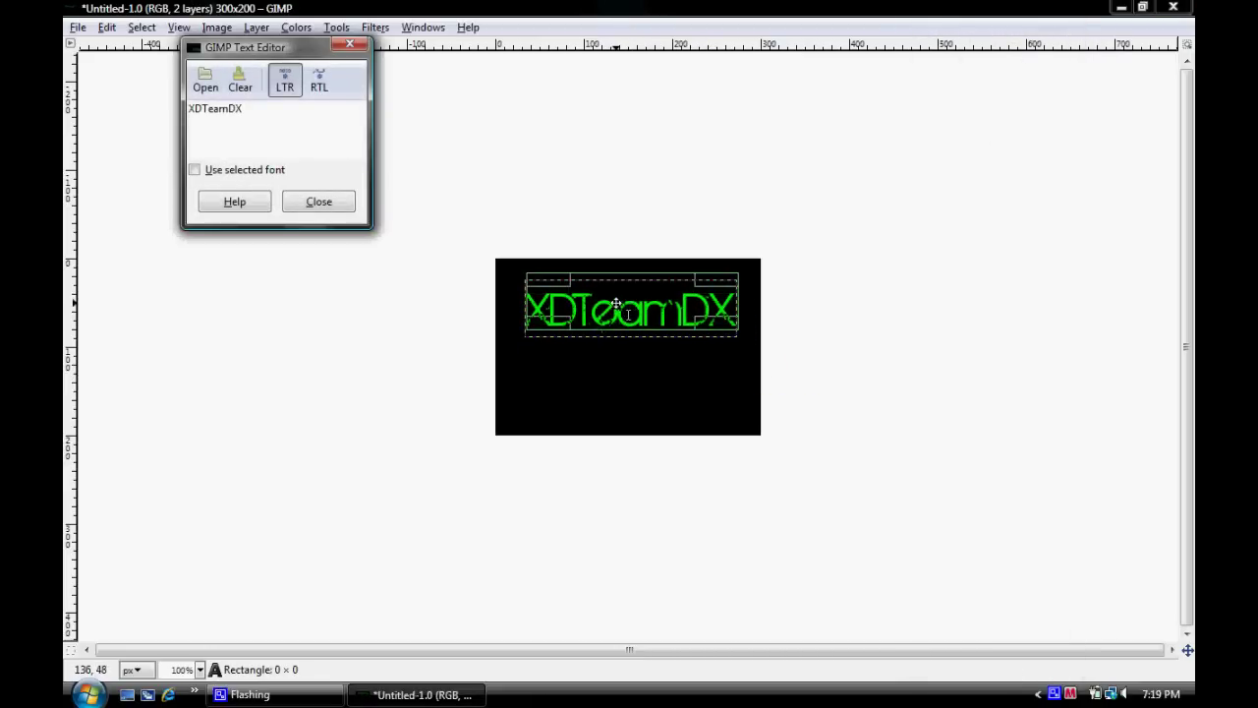
click(334, 209)
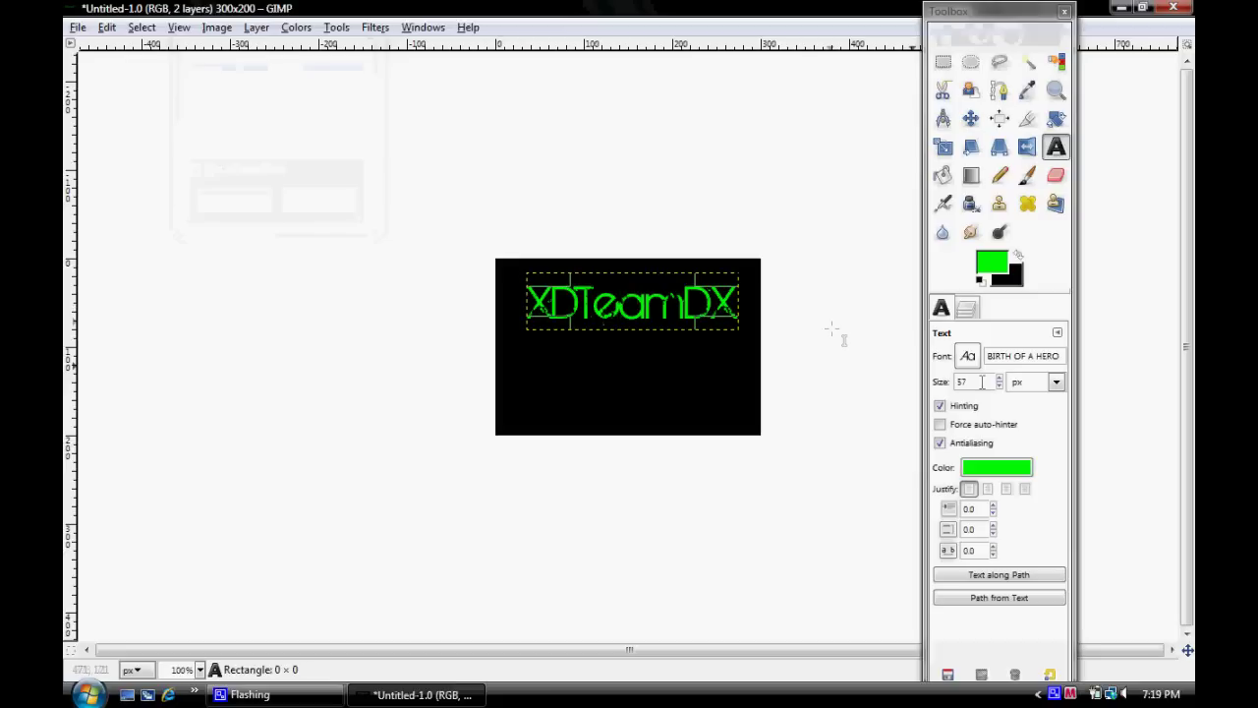
Duplicate the XDTeamDX text layer.
click(969, 309)
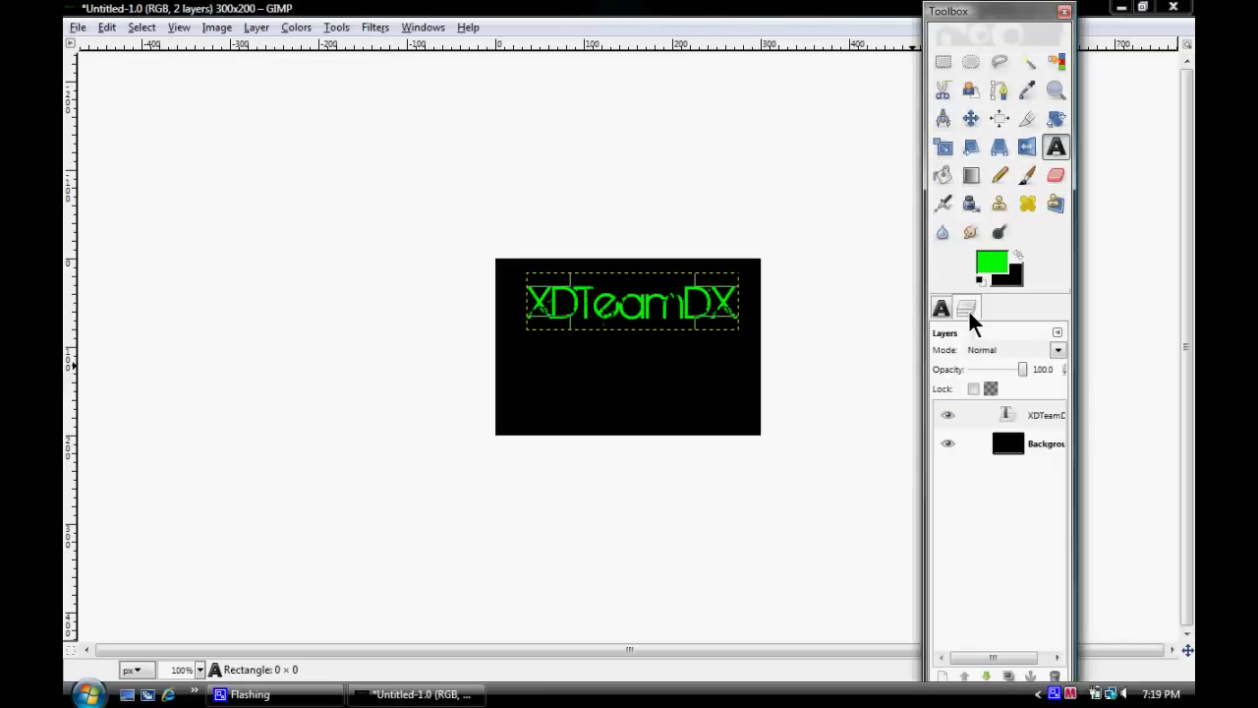
click(1020, 413)
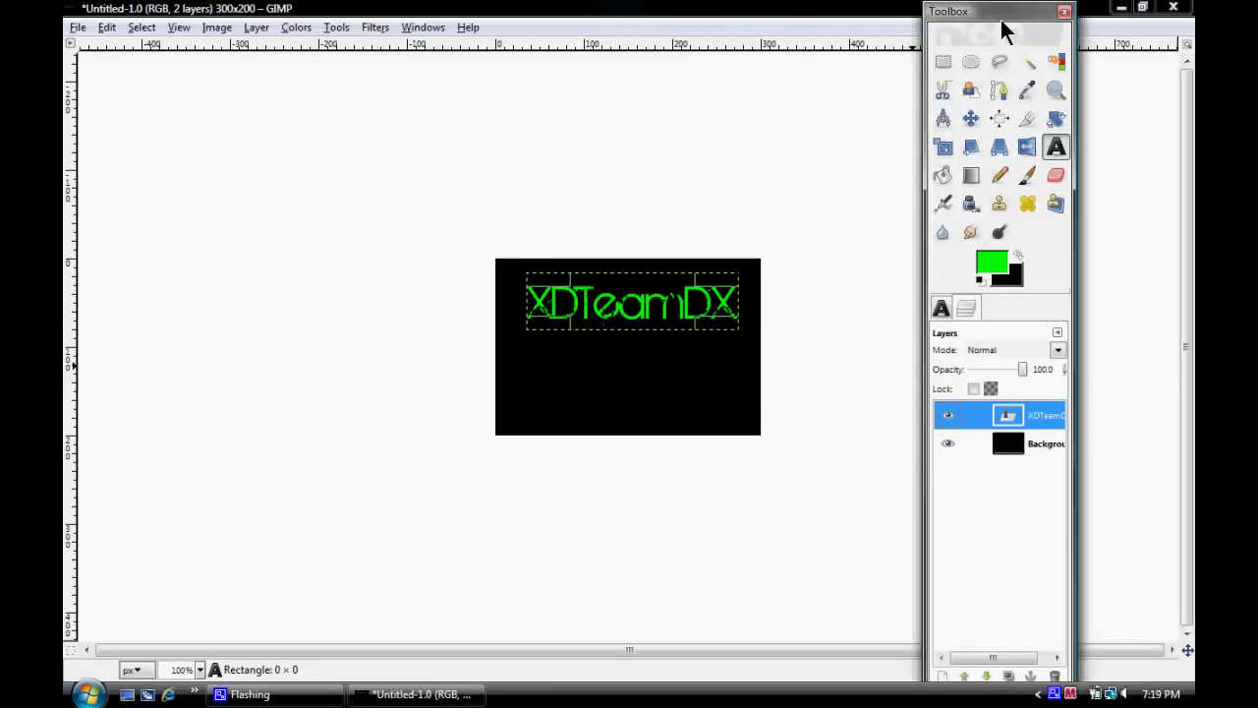
drag(1001, 14, 1005, 2)
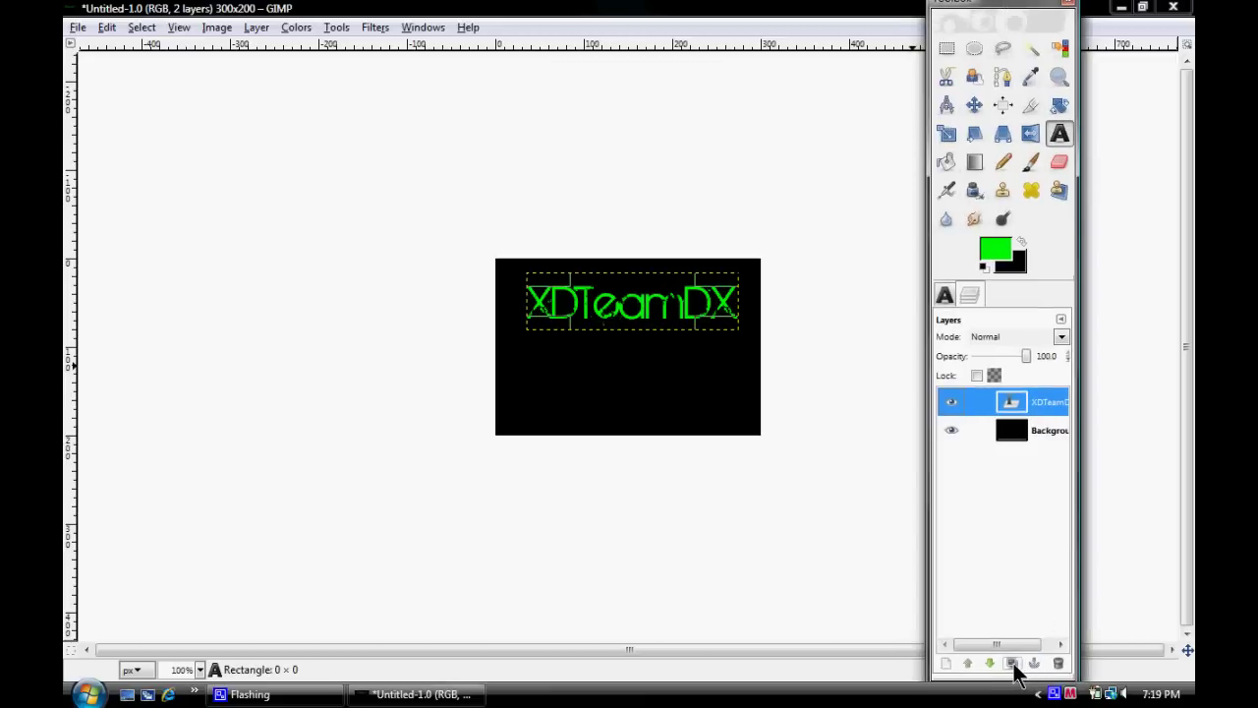
click(1012, 665)
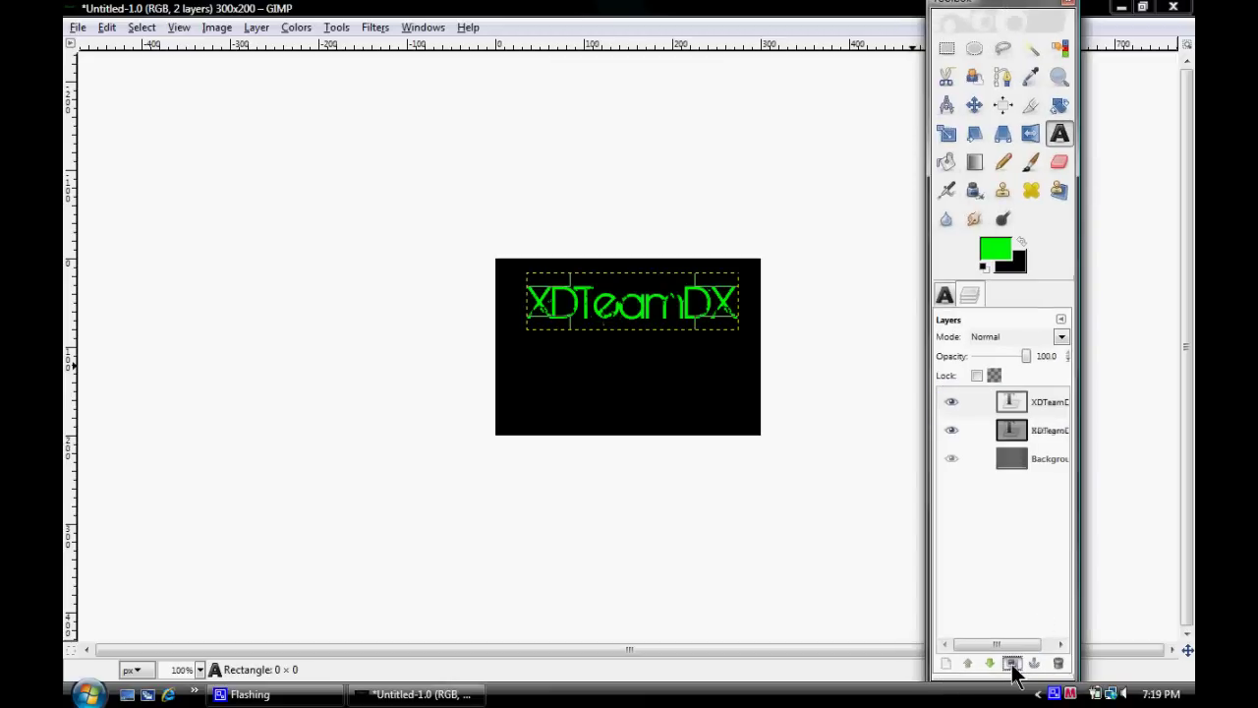
Convert the lower XDTeamDX text layer's alpha to a selection.
click(1027, 422)
click(1029, 408)
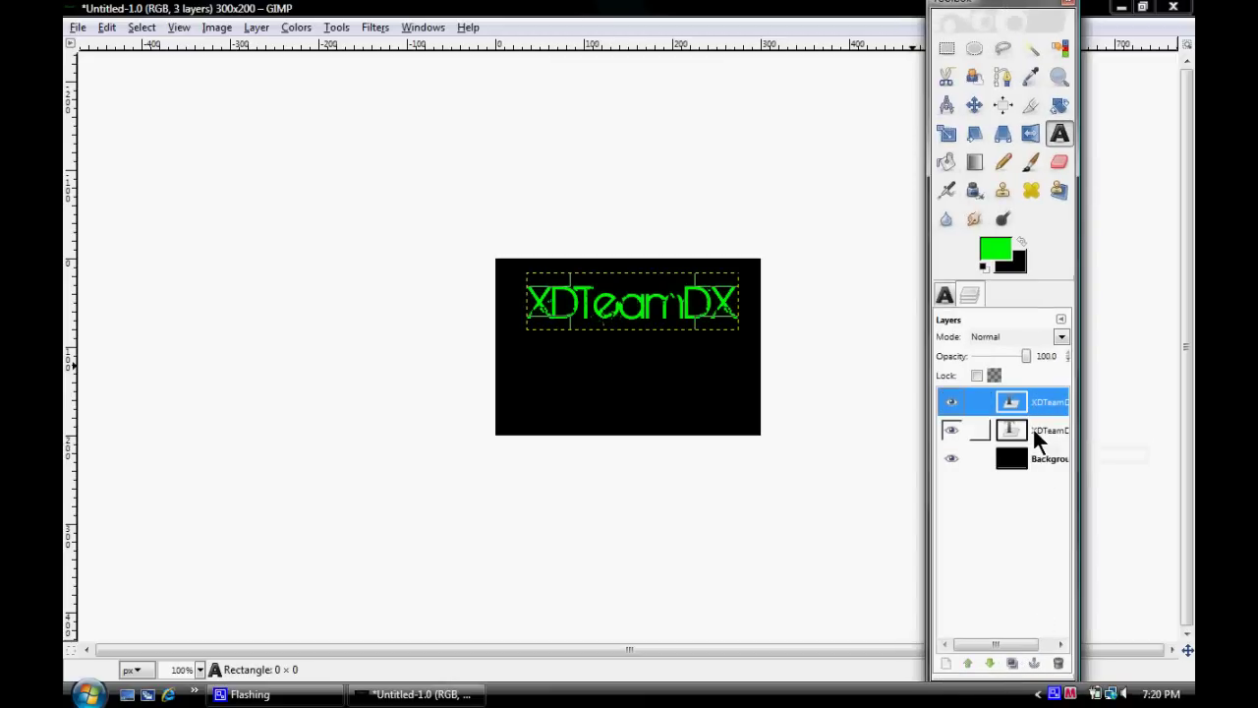
right_click(1032, 426)
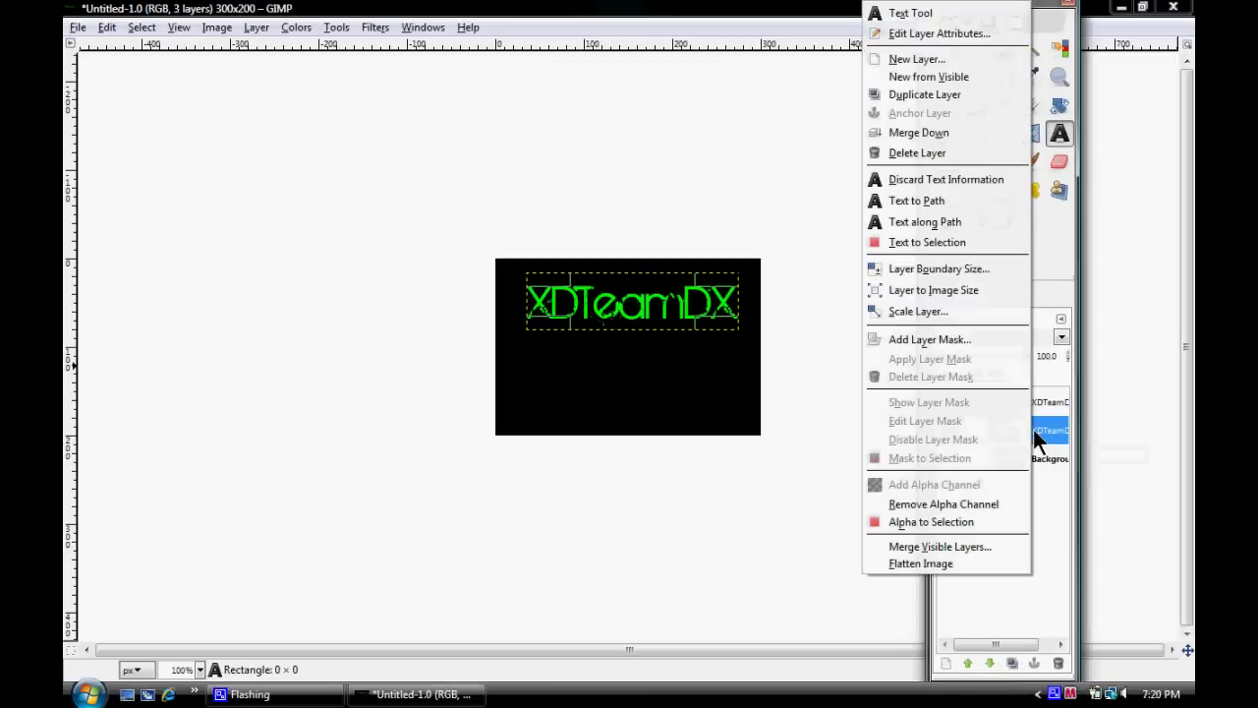
click(923, 530)
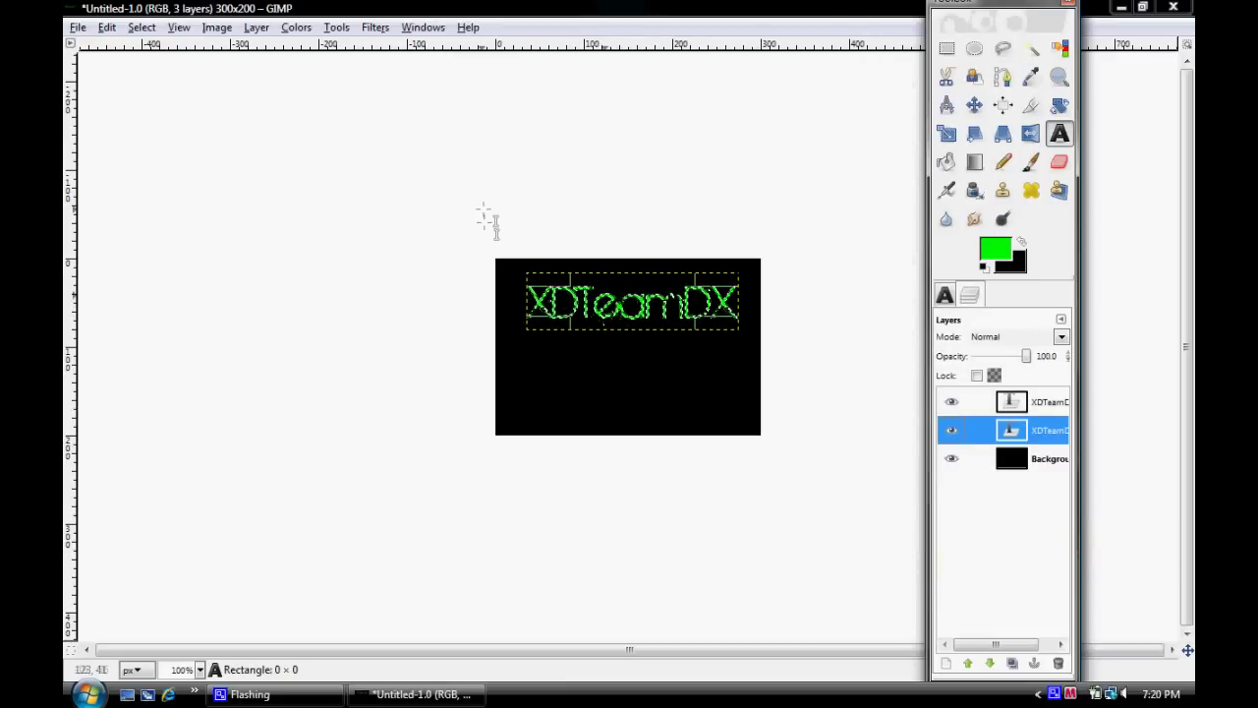
Grow the XDTeamDX letter selection by a few pixels.
click(143, 29)
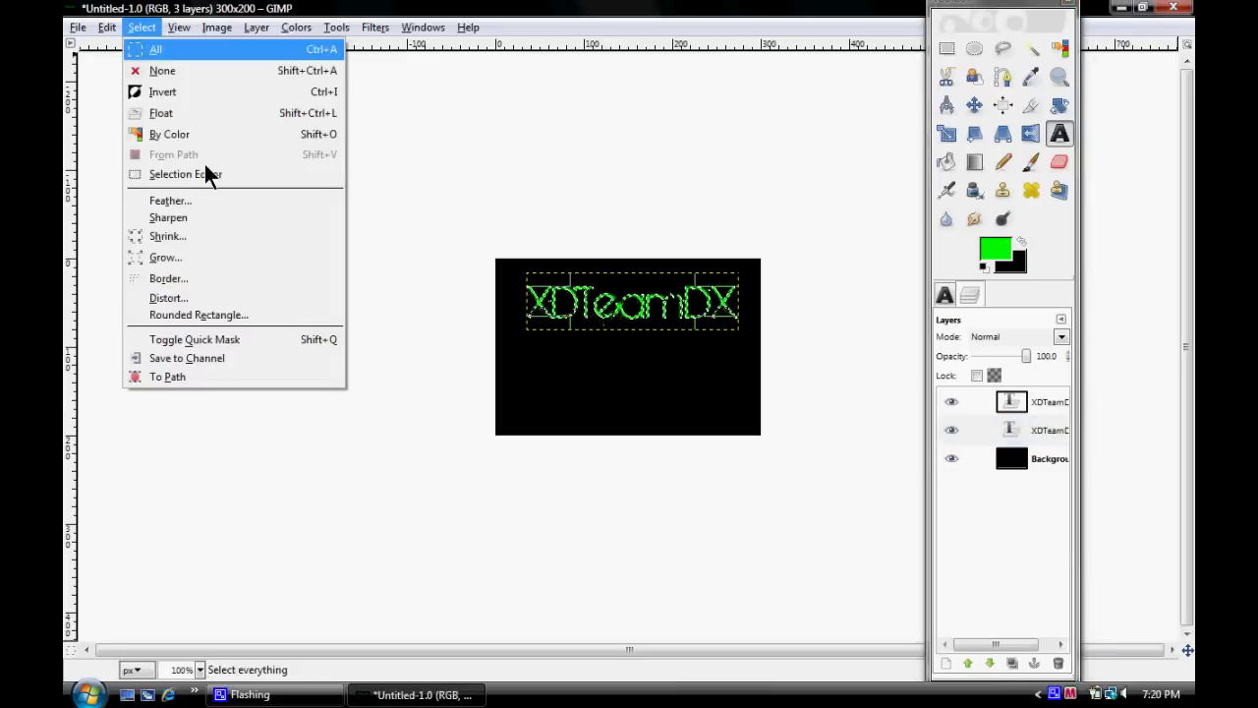
click(165, 257)
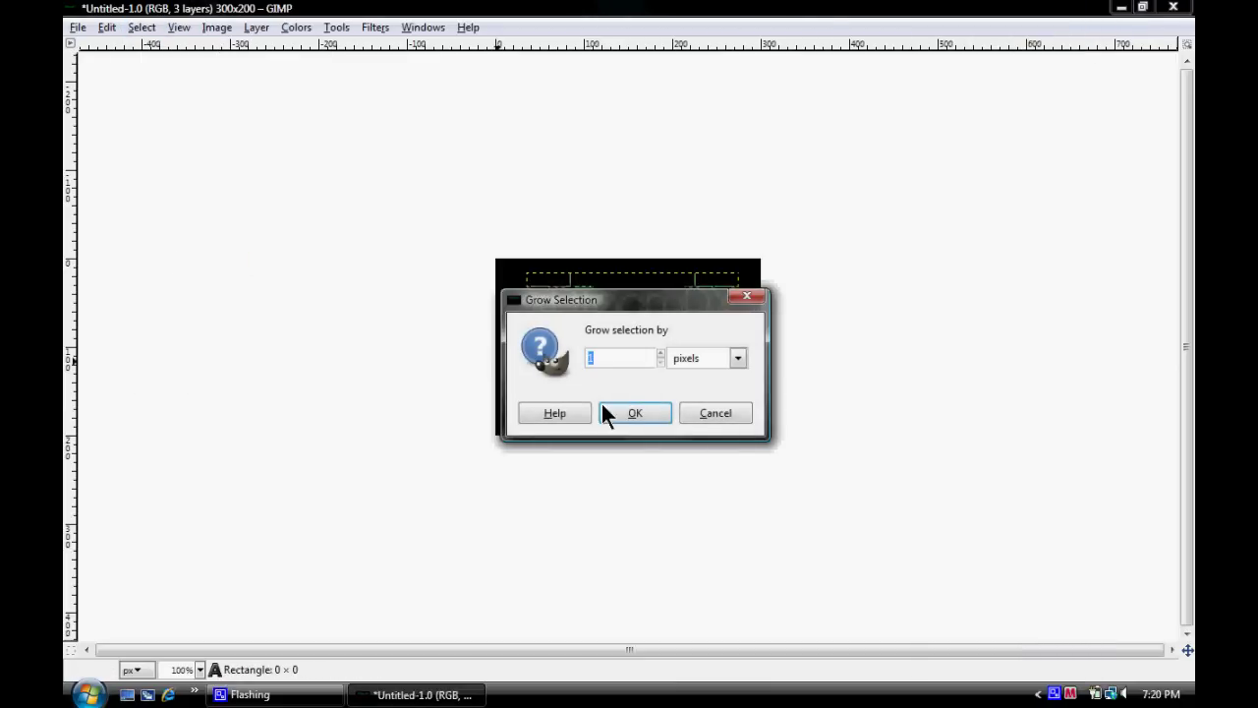
text(18)
click(661, 361)
click(659, 352)
click(659, 354)
click(651, 412)
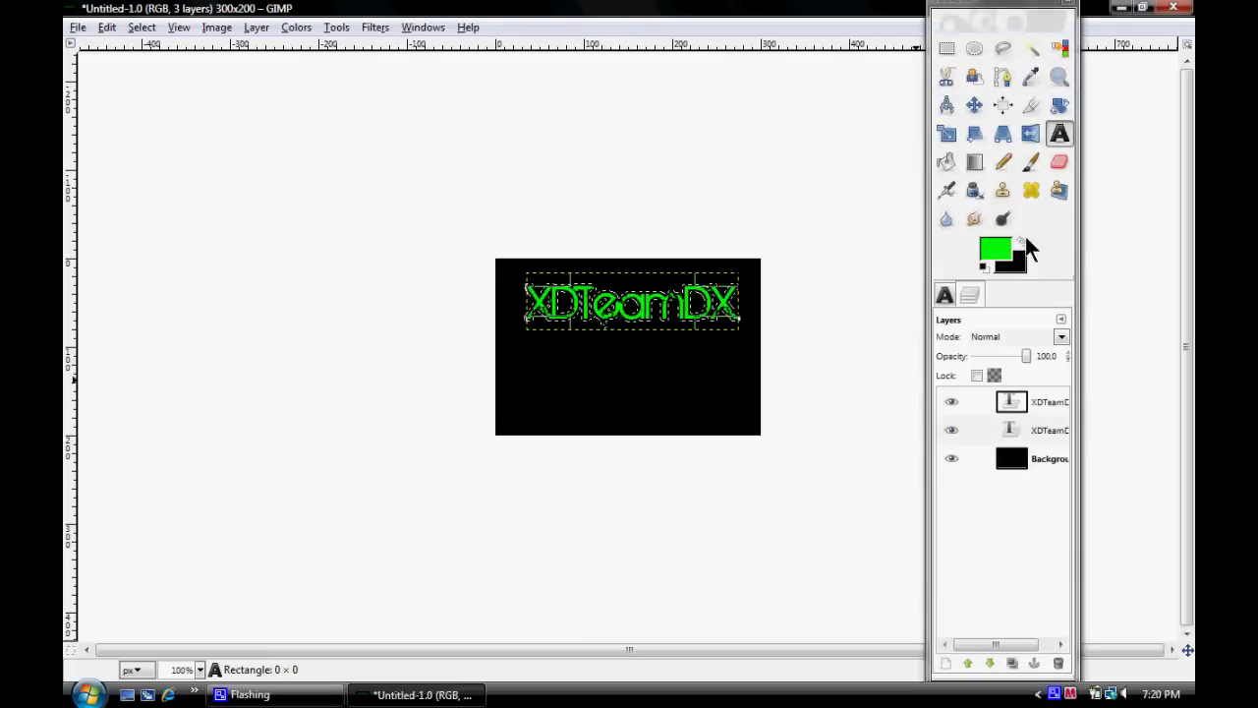
Swap the foreground and background colors and set the foreground color to white (ffffff).
click(1025, 240)
click(995, 251)
click(547, 351)
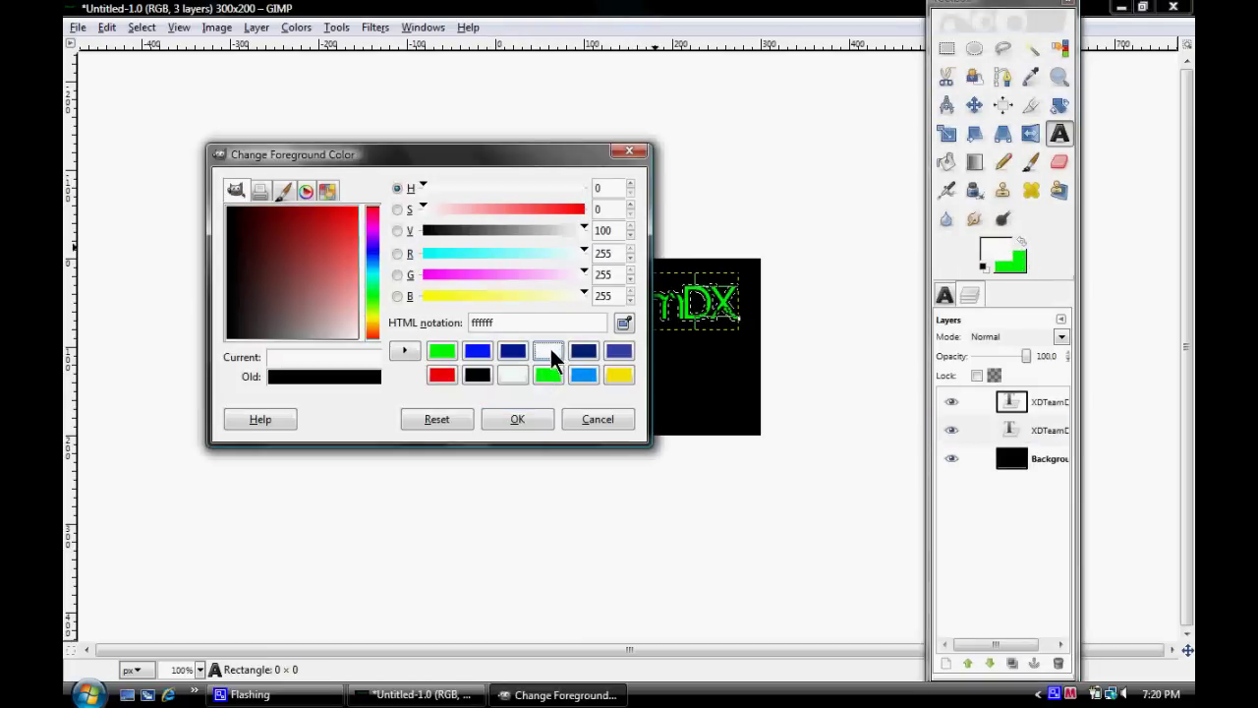
click(512, 352)
click(612, 376)
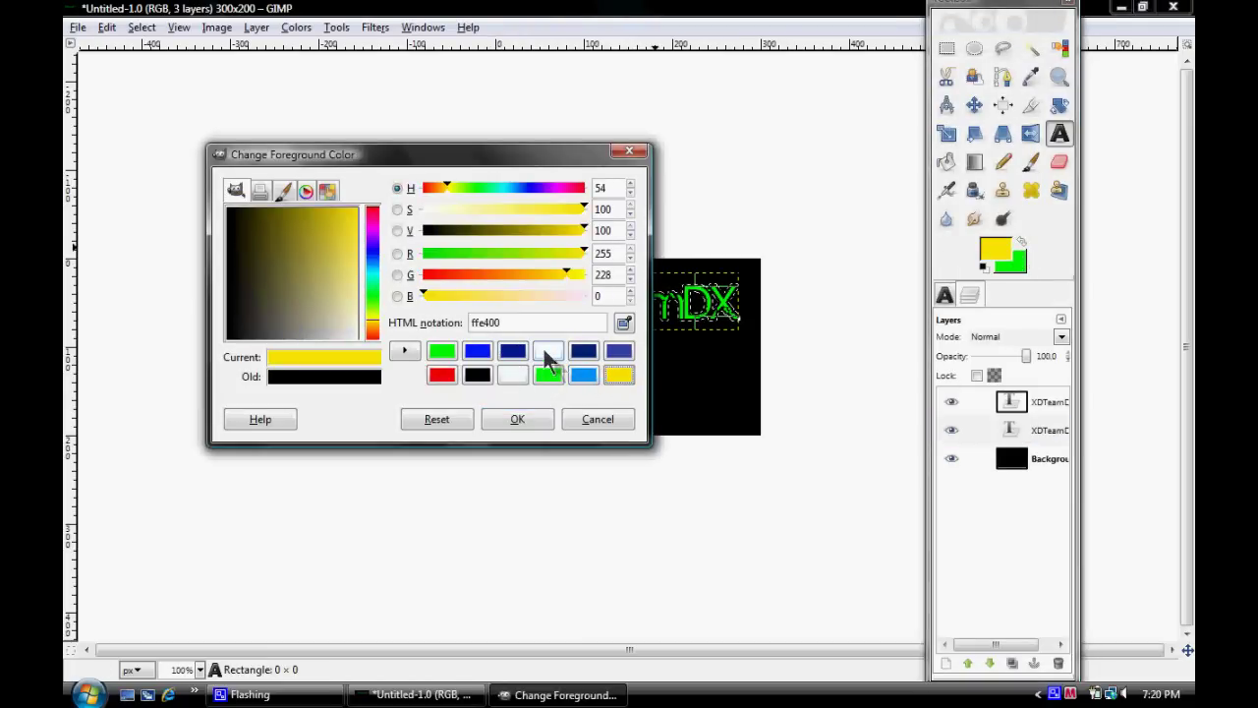
click(543, 347)
click(517, 418)
Paint the grown selection white on the lower text layer using the Paintbrush with Circle (11) at scale 10.00.
click(1030, 162)
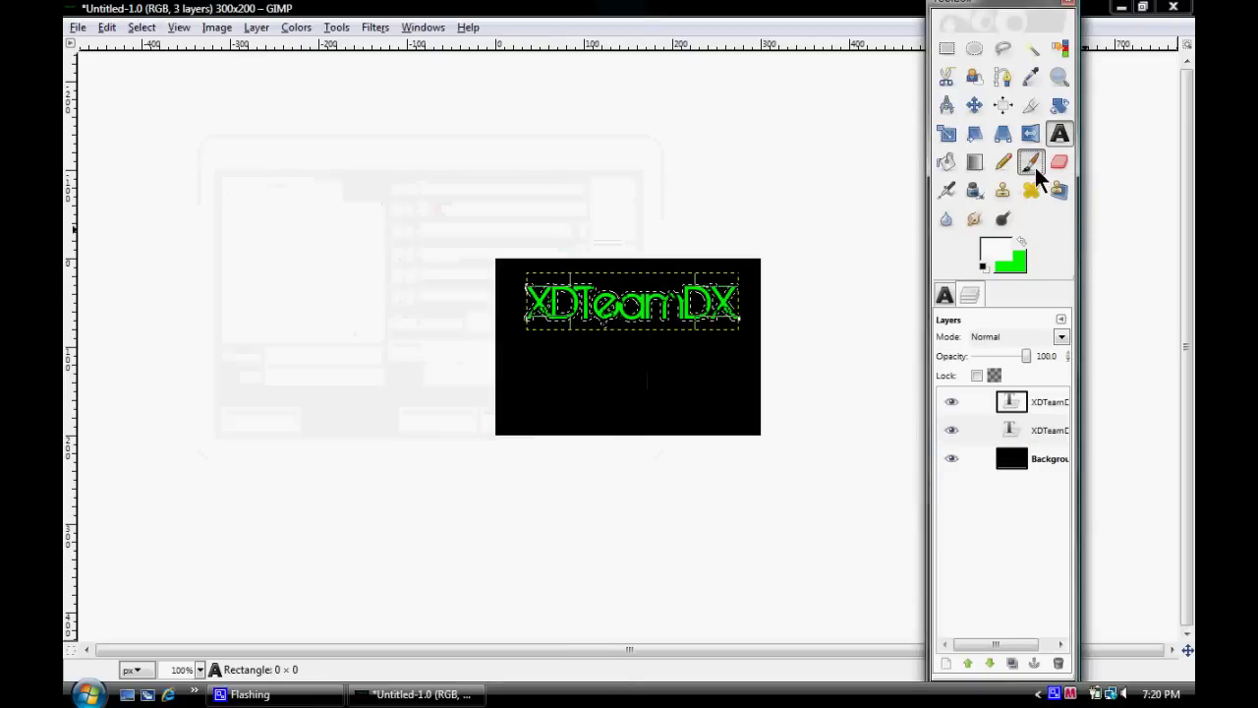
click(945, 295)
click(975, 385)
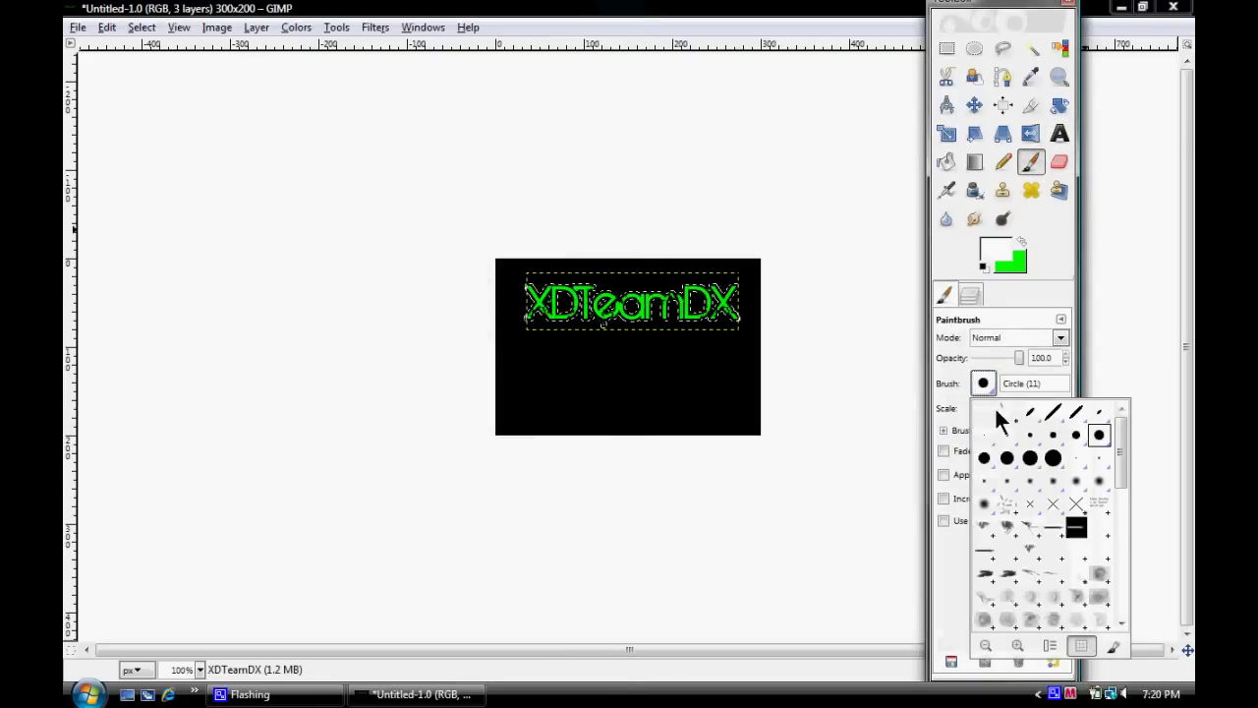
click(991, 381)
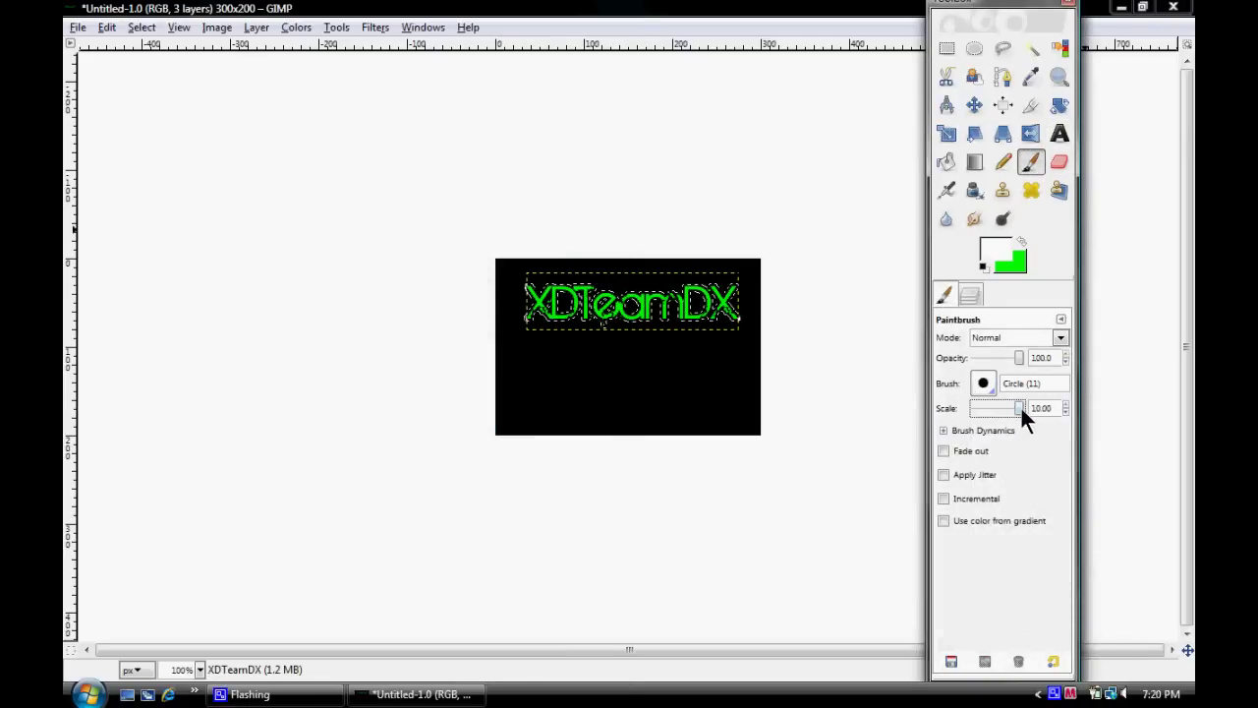
mouse_move(724, 305)
mouse_down()
mouse_move(489, 305)
mouse_move(770, 301)
mouse_move(501, 306)
mouse_move(733, 301)
mouse_up()
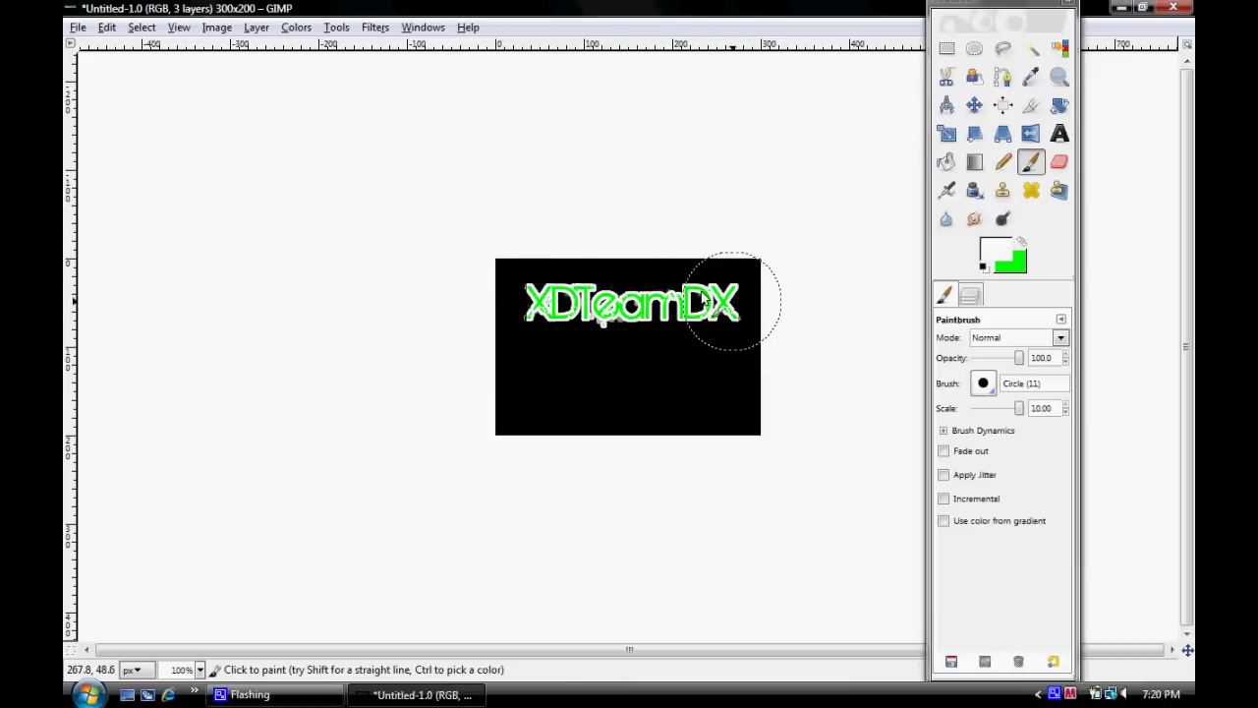
Convert the white outline layer's alpha to a selection and activate the Move tool.
click(973, 295)
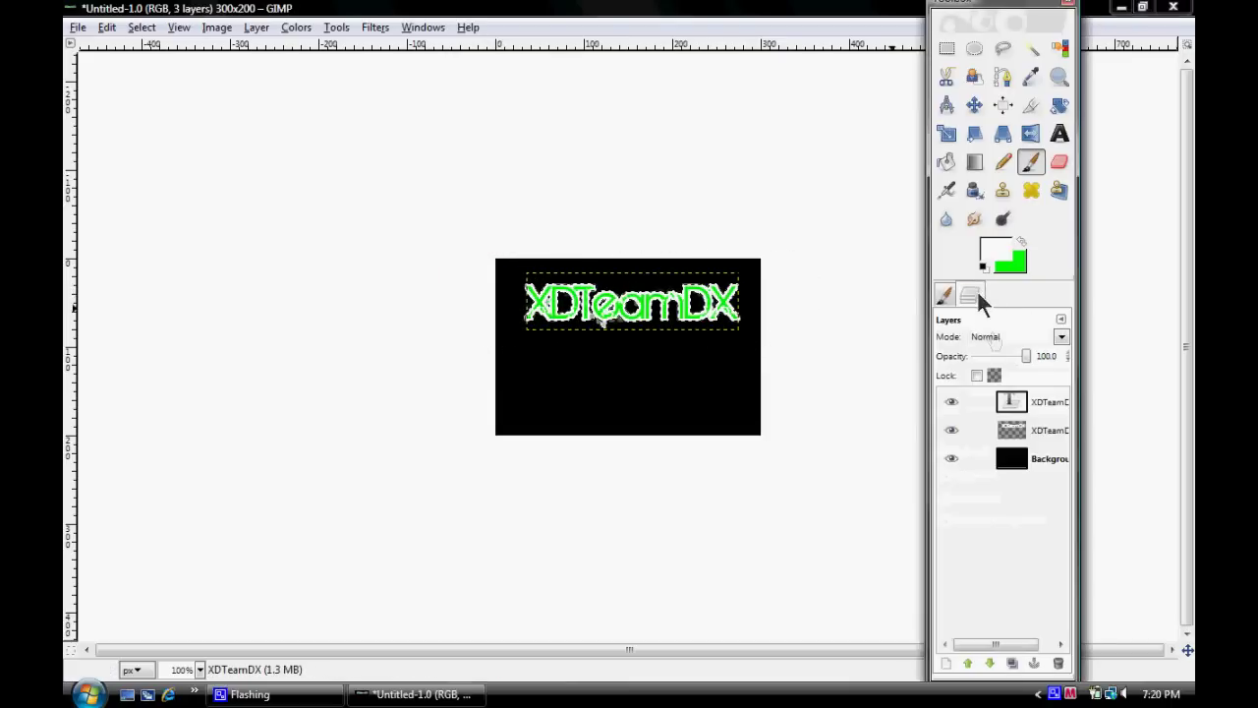
click(1009, 429)
click(1015, 399)
click(1008, 428)
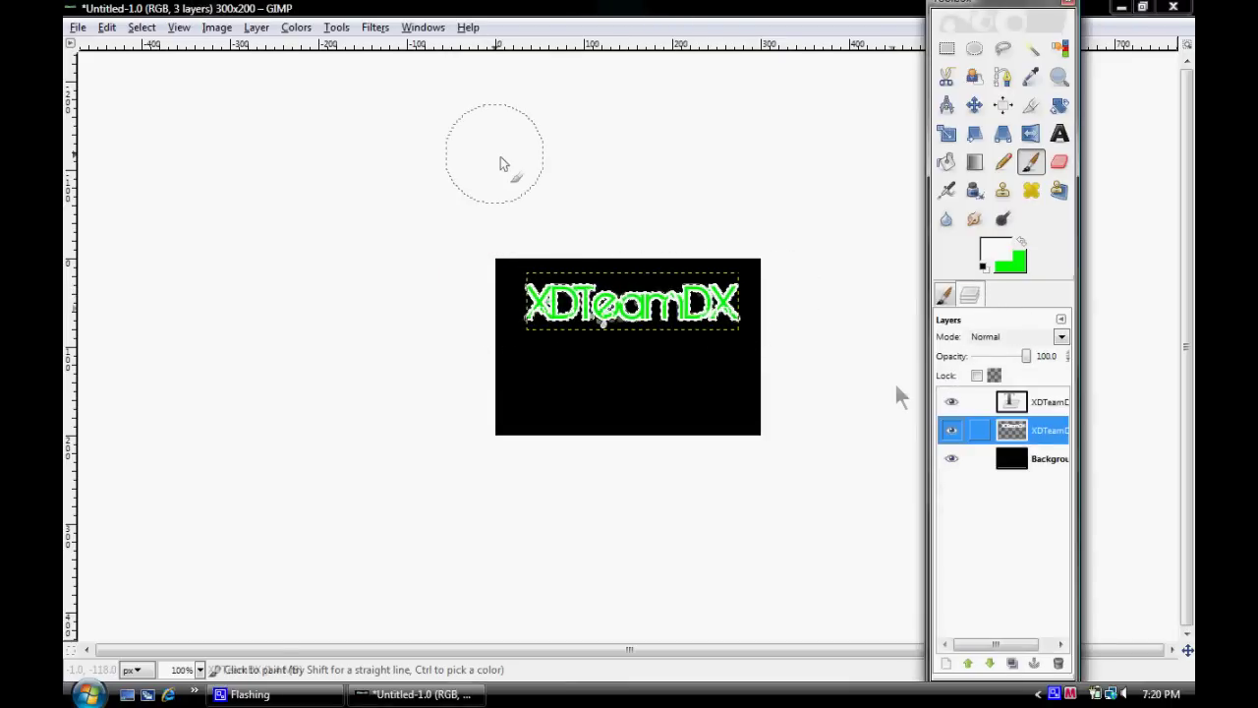
right_click(1009, 427)
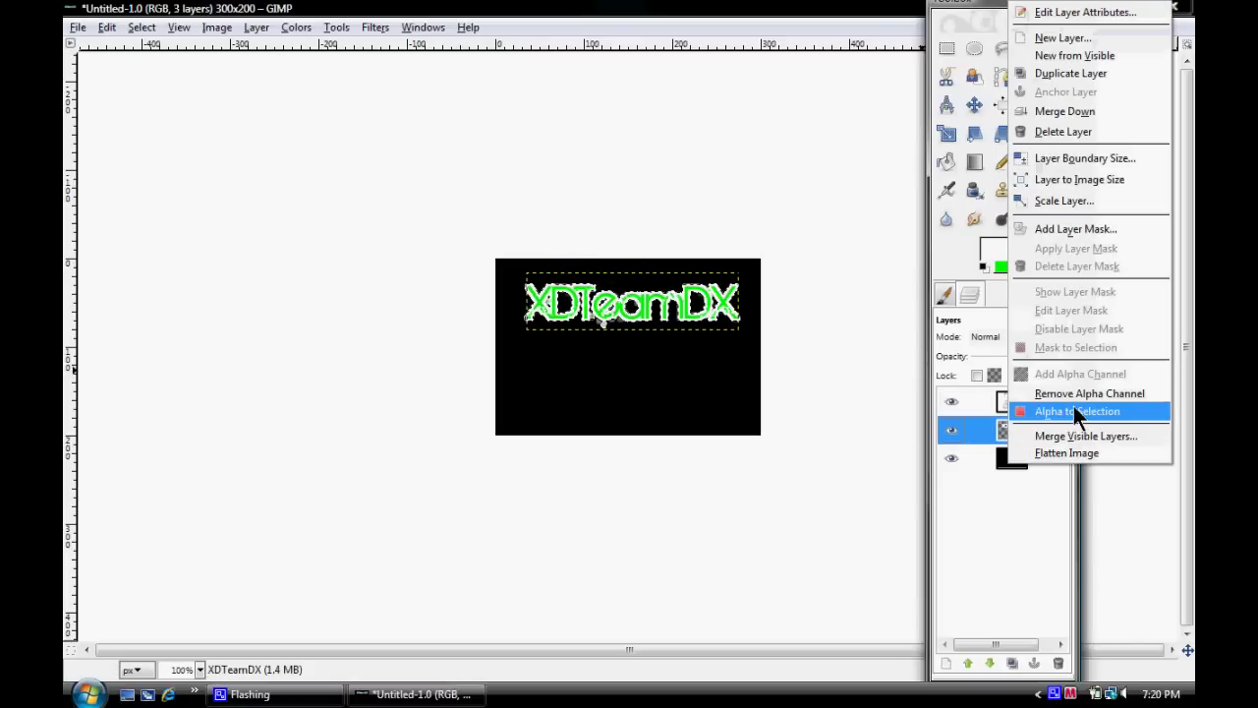
click(1018, 409)
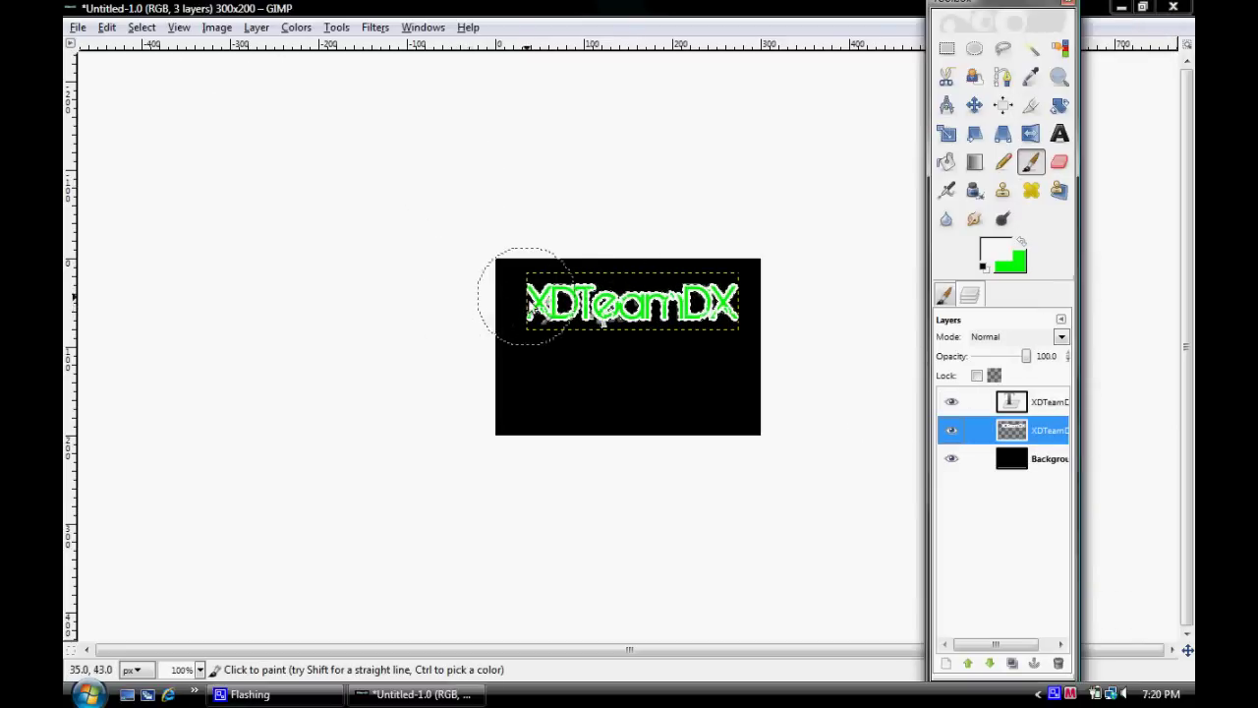
click(974, 105)
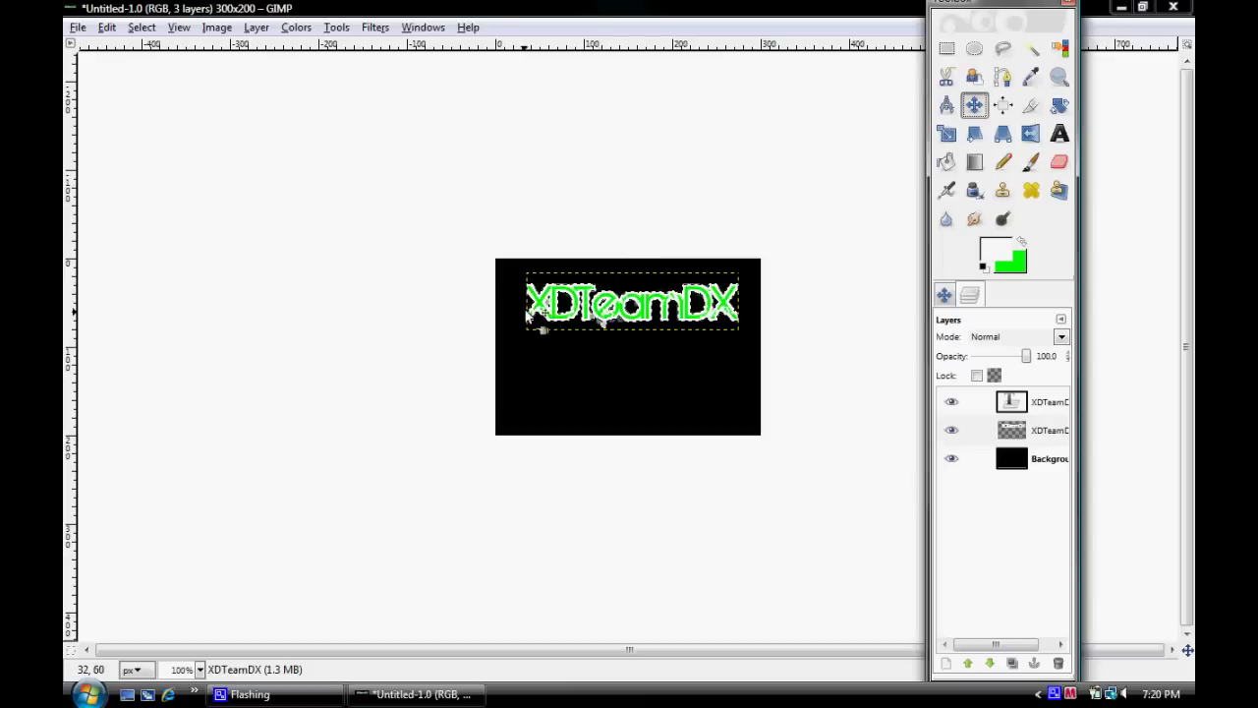
Load the alpha selection of the layer below the green text and brush white across the lettering with the Paintbrush.
click(1009, 428)
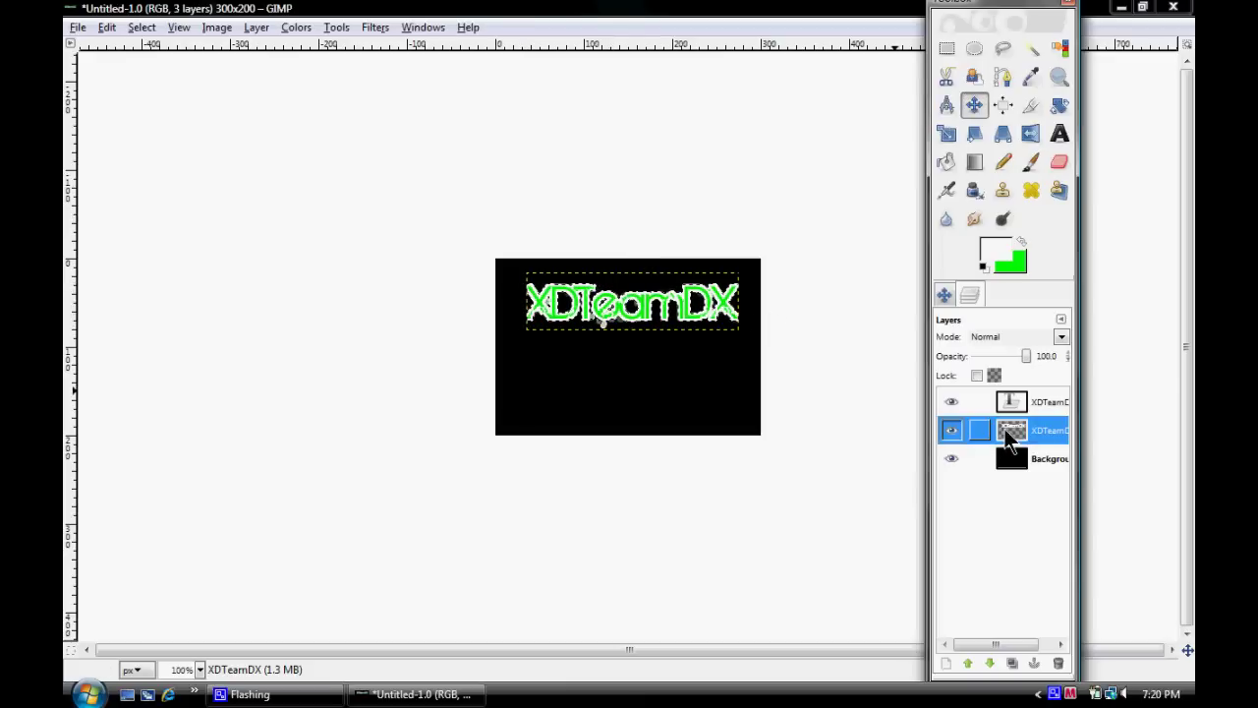
right_click(1005, 428)
click(1043, 413)
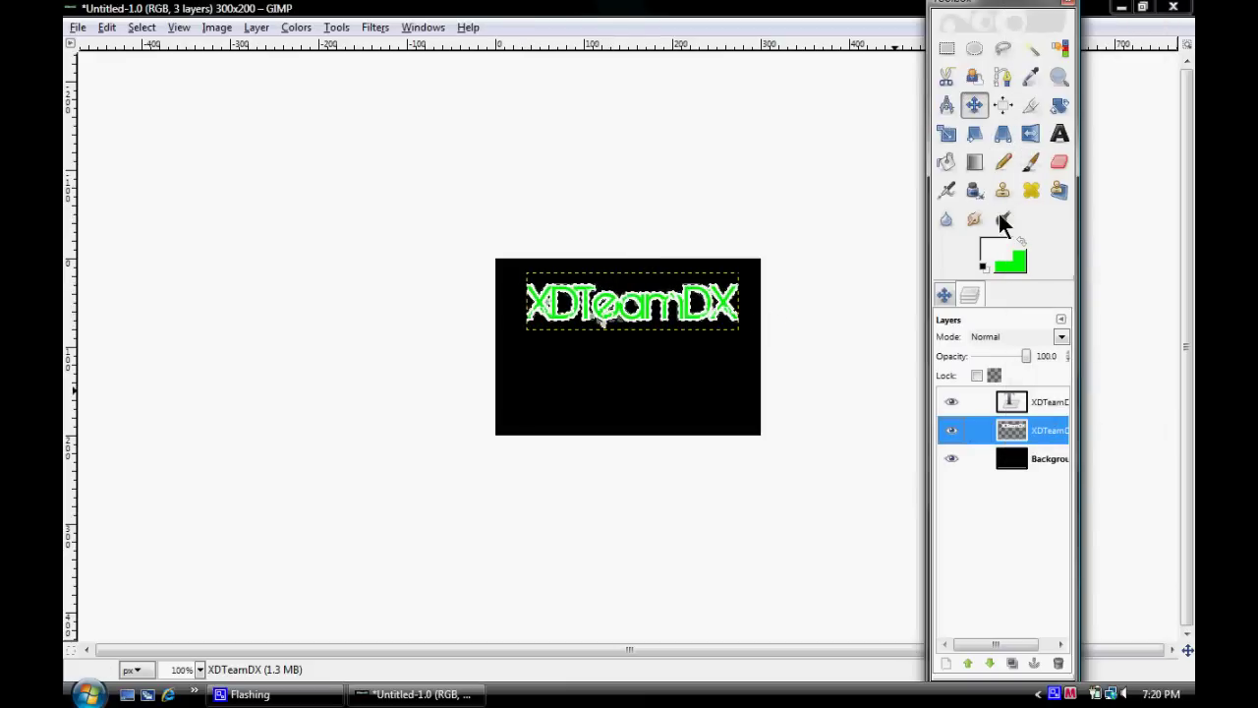
click(1029, 161)
mouse_move(729, 314)
mouse_down()
mouse_move(512, 308)
mouse_move(813, 309)
mouse_move(649, 295)
mouse_move(507, 299)
mouse_up()
click(1048, 399)
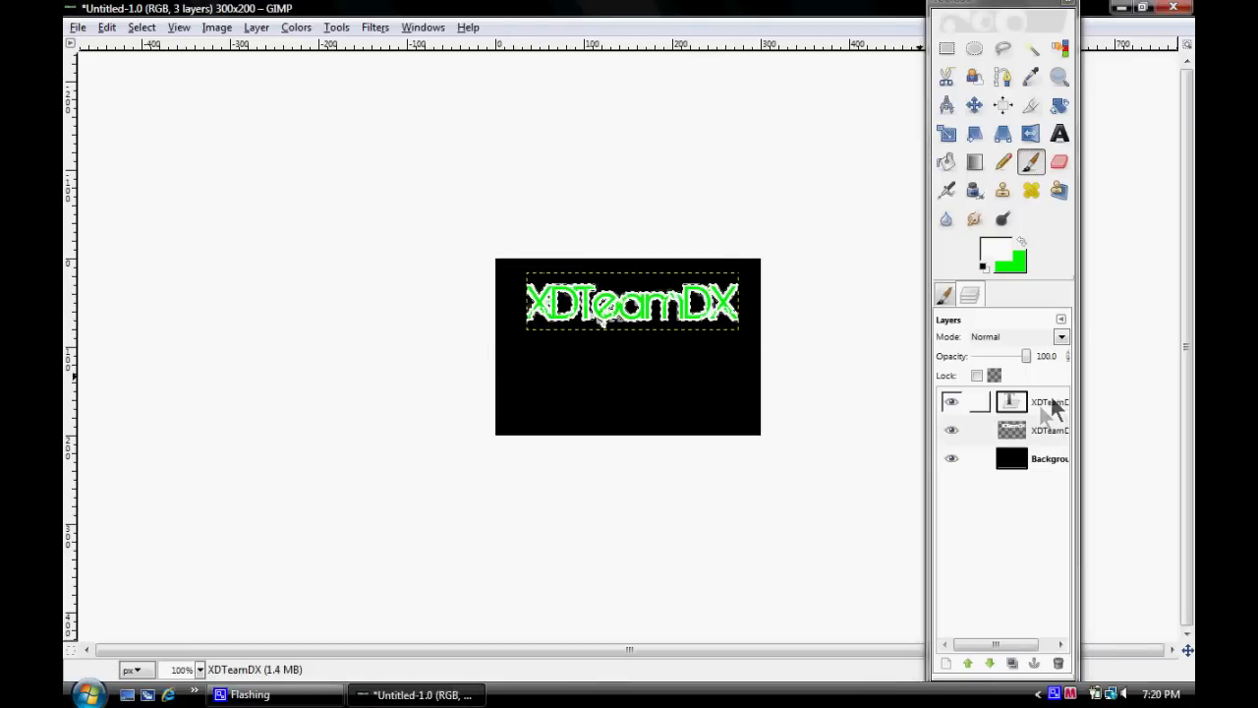
right_click(1035, 406)
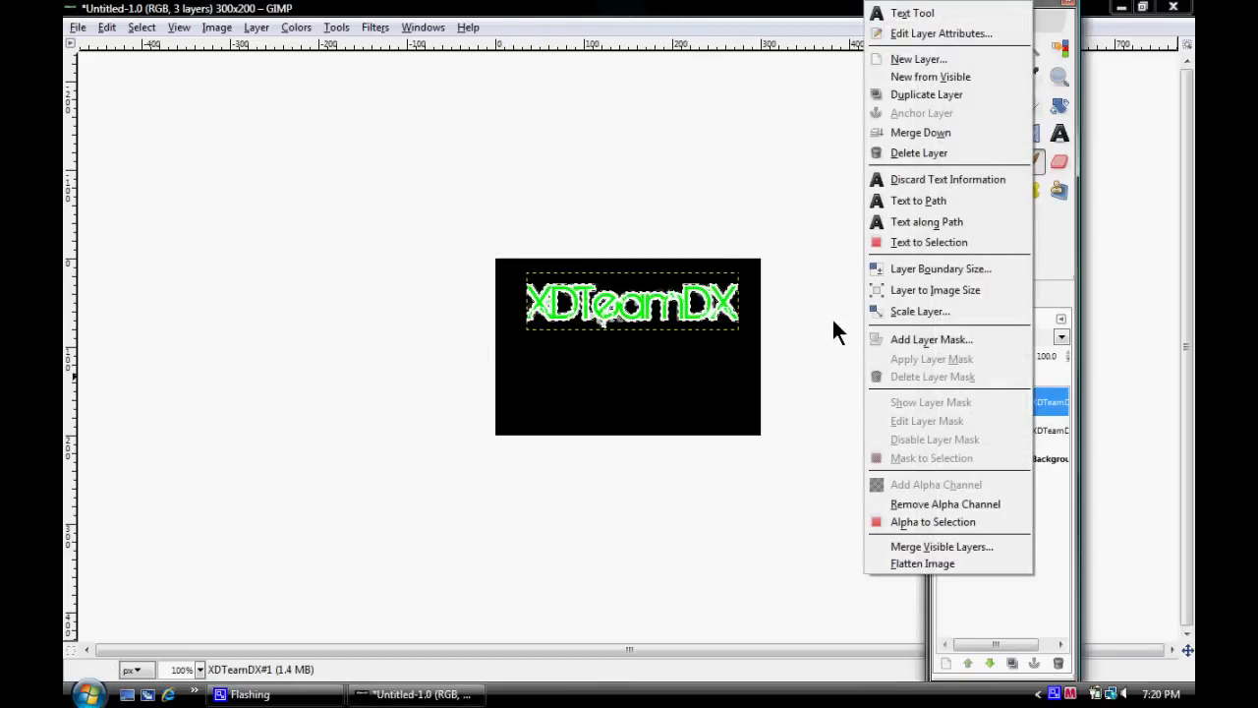
click(832, 316)
right_click(1021, 393)
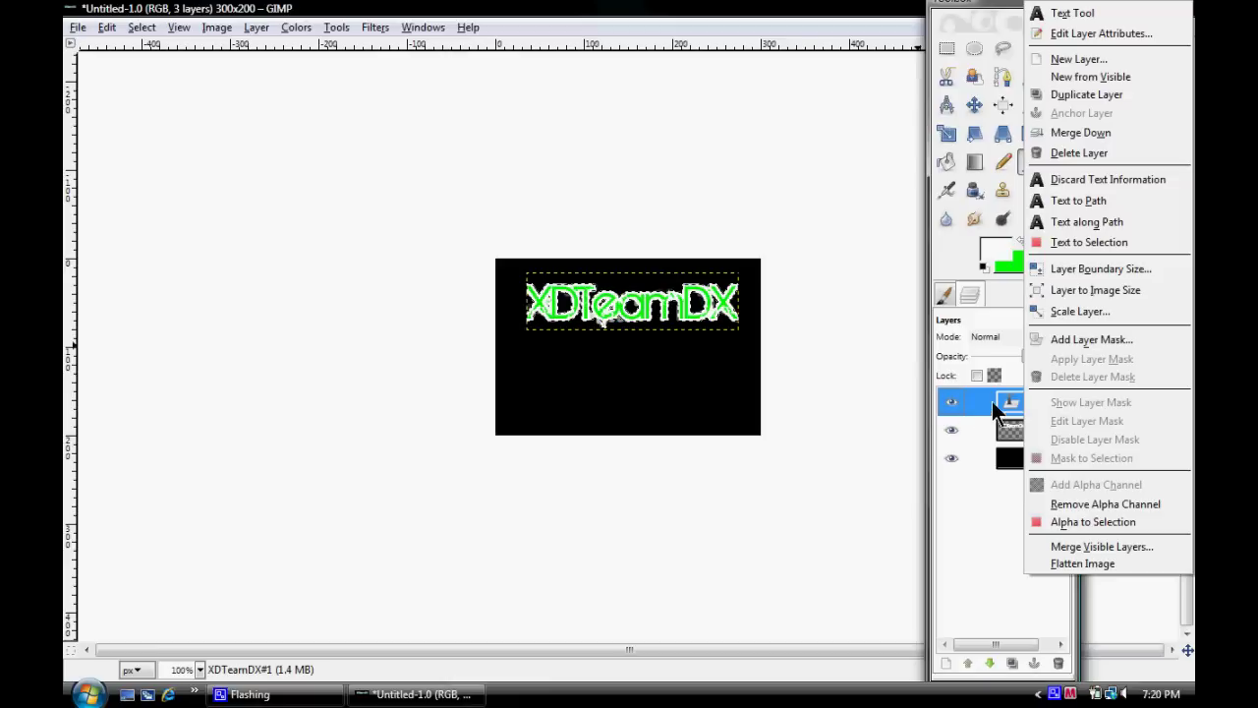
click(1008, 426)
click(1018, 428)
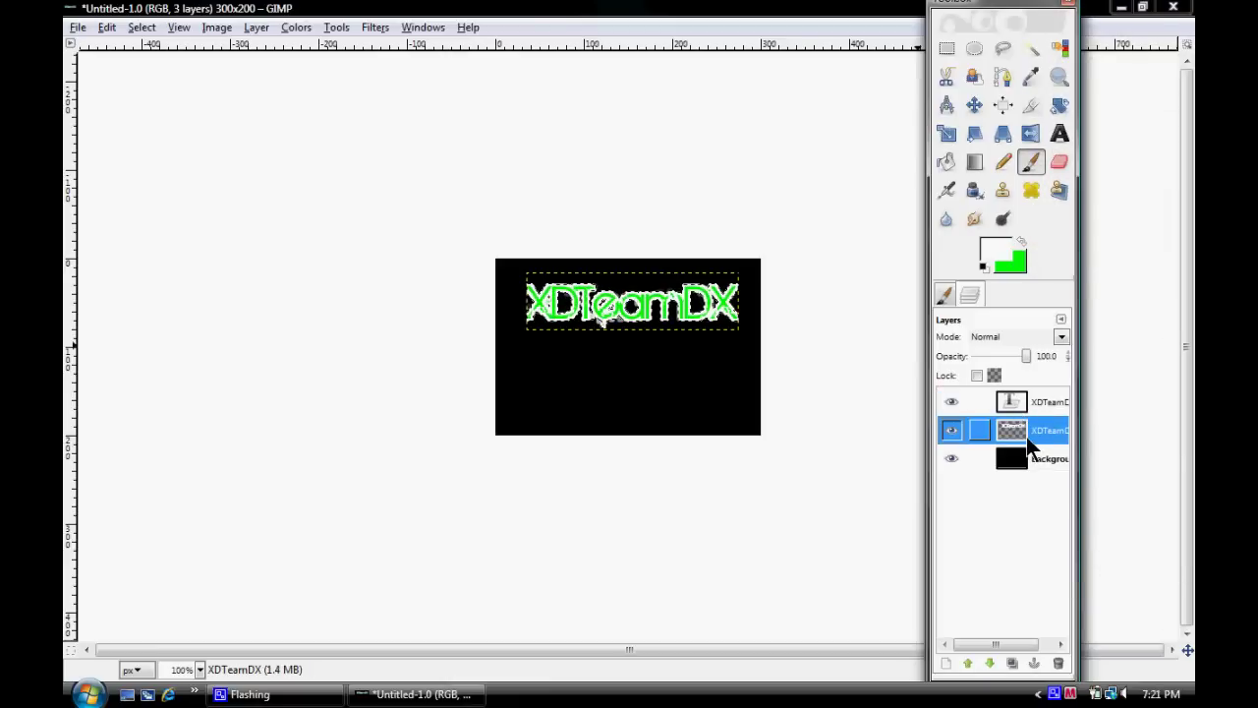
right_click(1028, 441)
click(1011, 403)
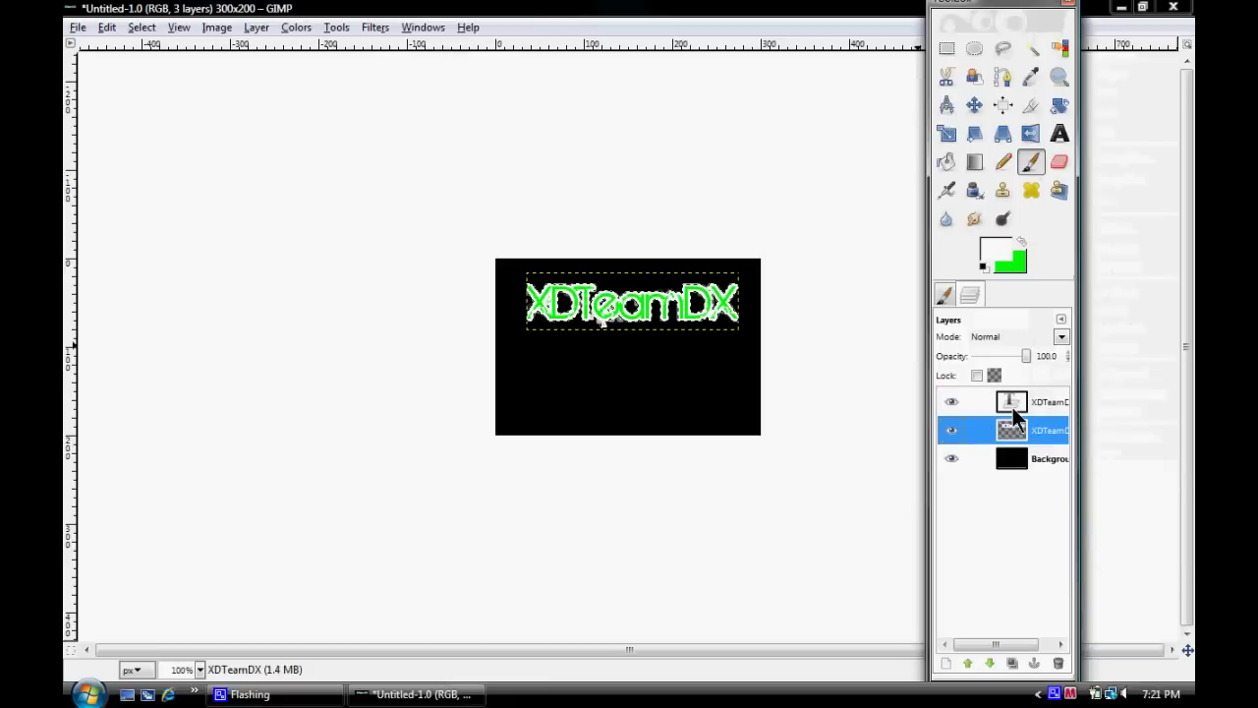
Convert the upper XDTeamDX layer's alpha to a selection and recolor its letters blue (001efb).
right_click(1012, 407)
click(1057, 514)
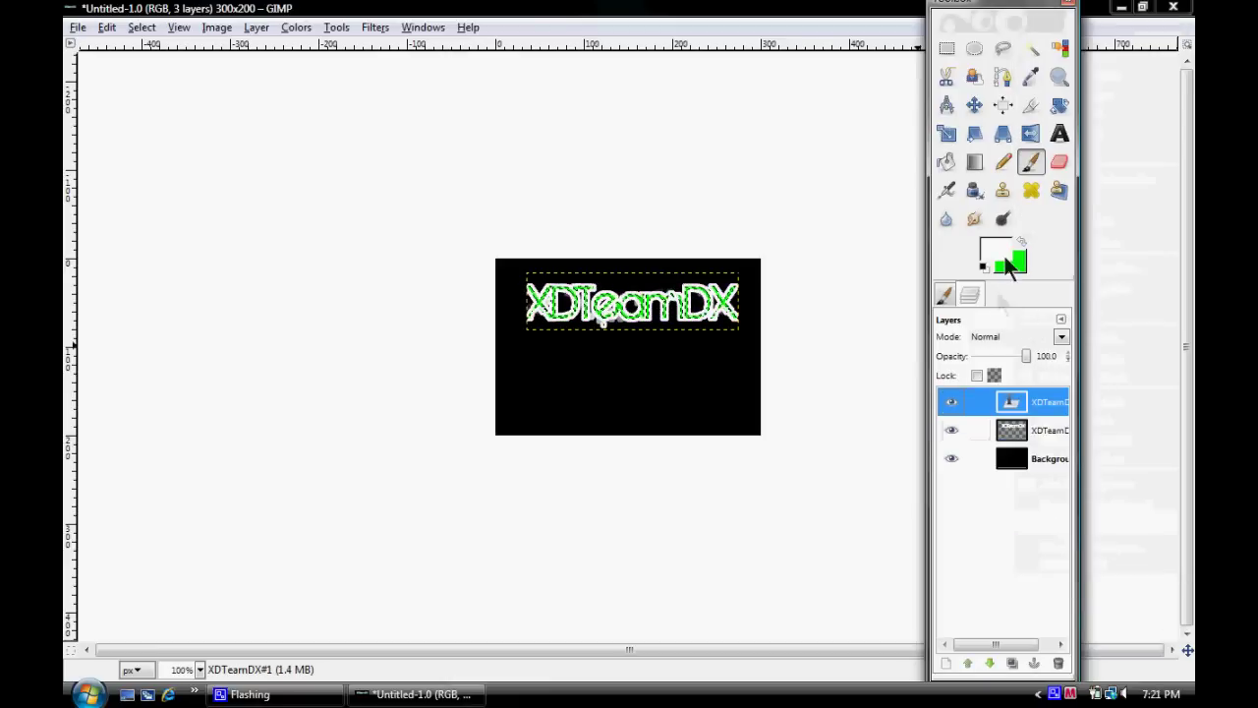
click(1012, 251)
click(512, 350)
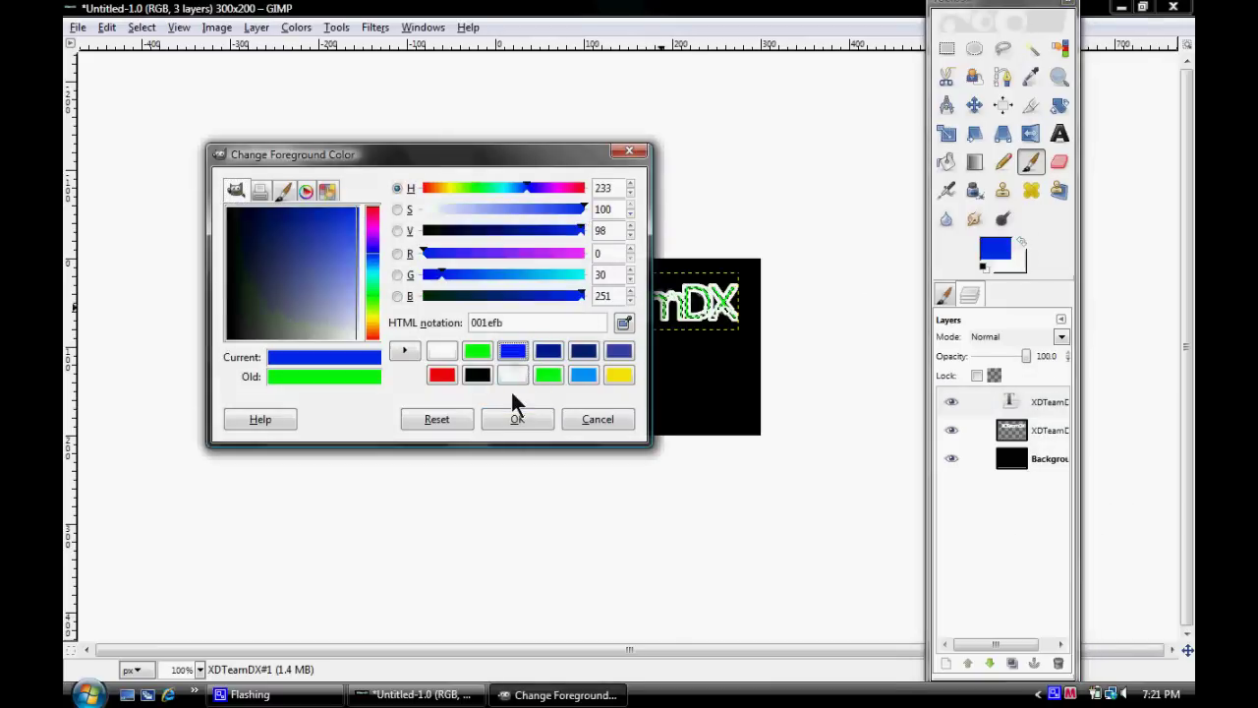
click(516, 418)
key(ctrl+comma)
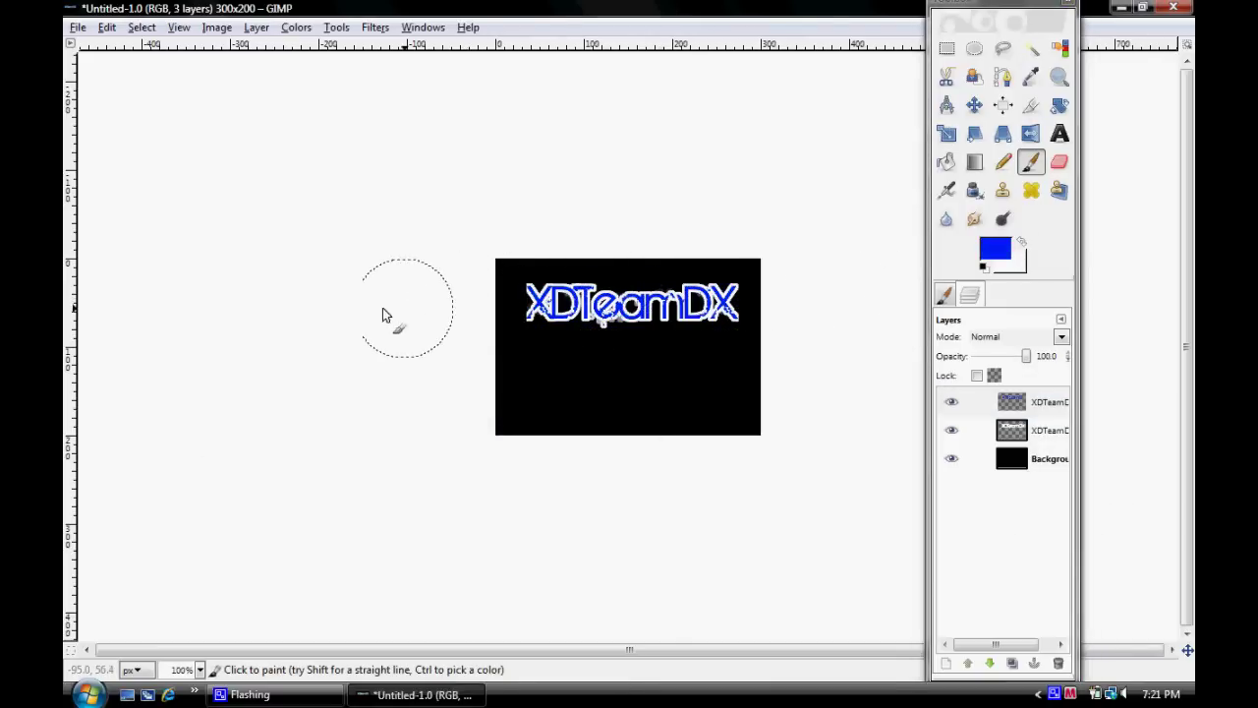
Clear the selection around the XDTeamDX lettering.
click(1021, 400)
click(1022, 426)
click(1015, 400)
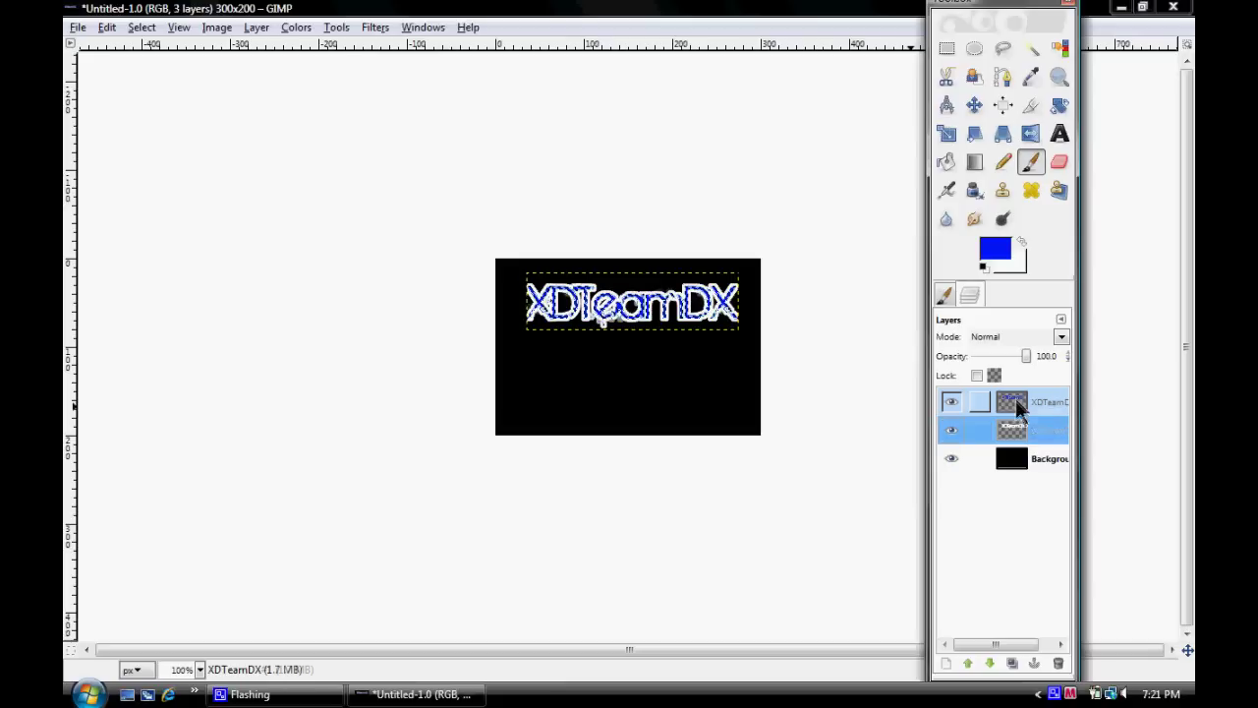
right_click(1009, 428)
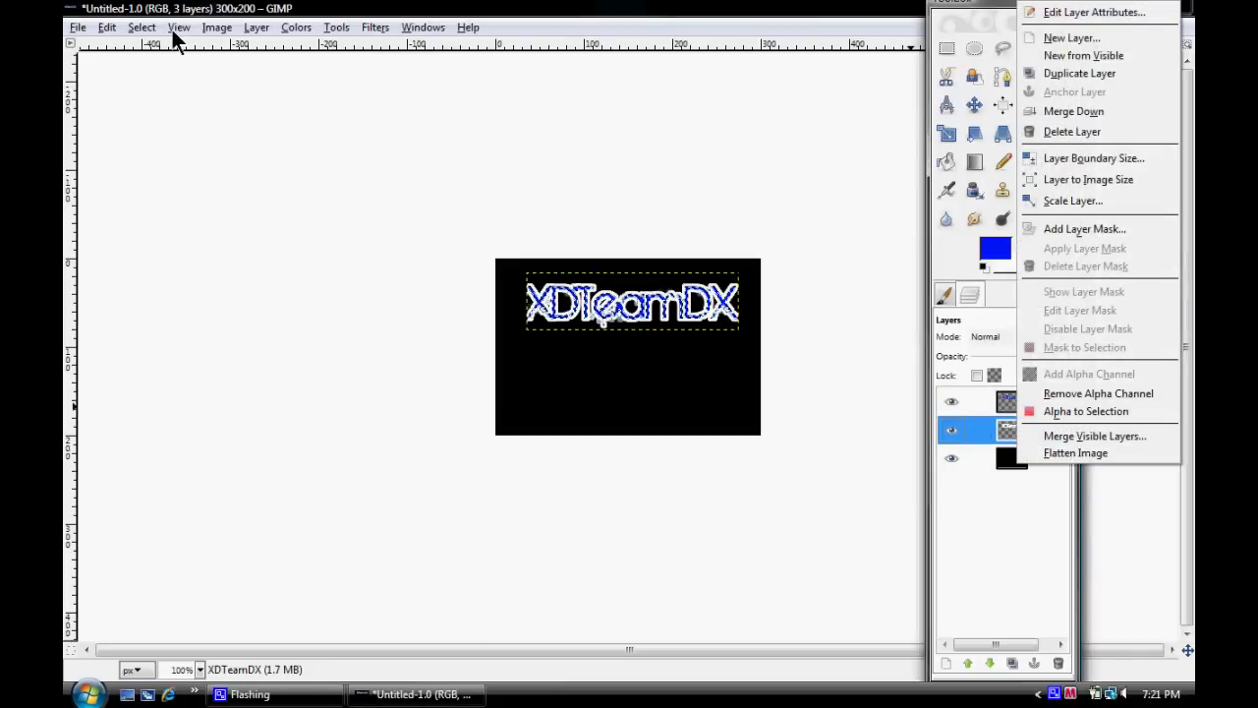
click(138, 28)
click(138, 28)
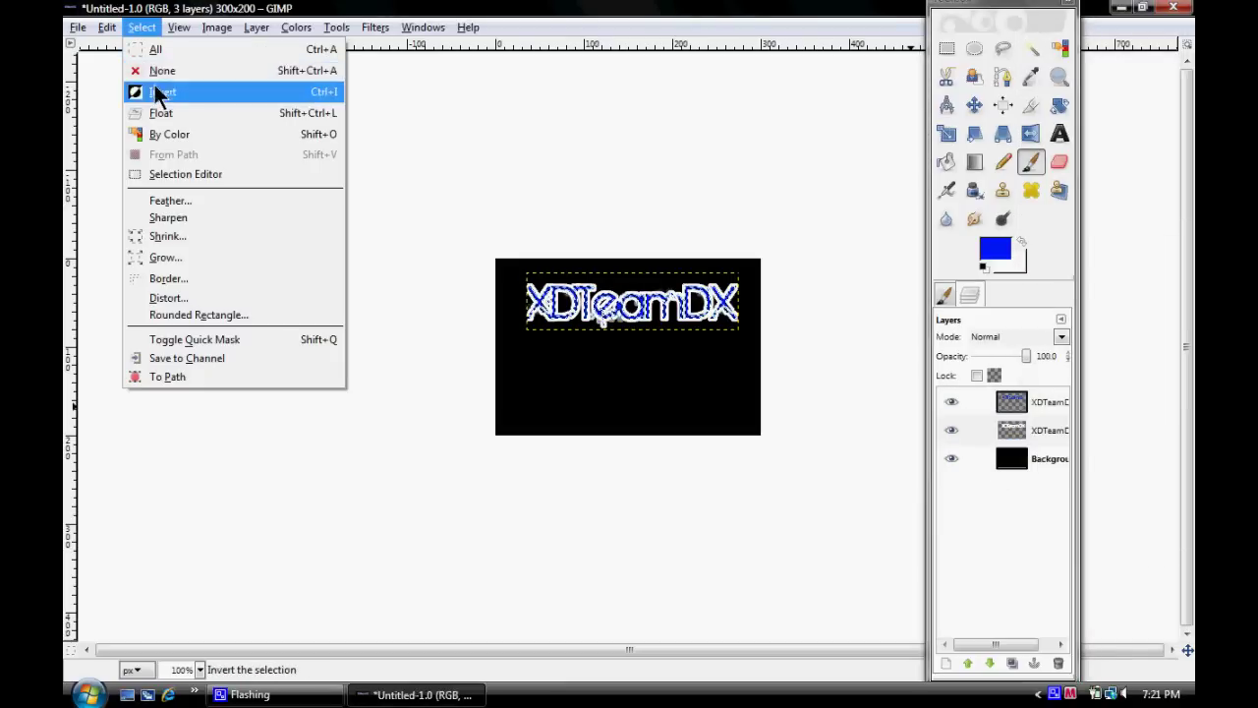
click(157, 74)
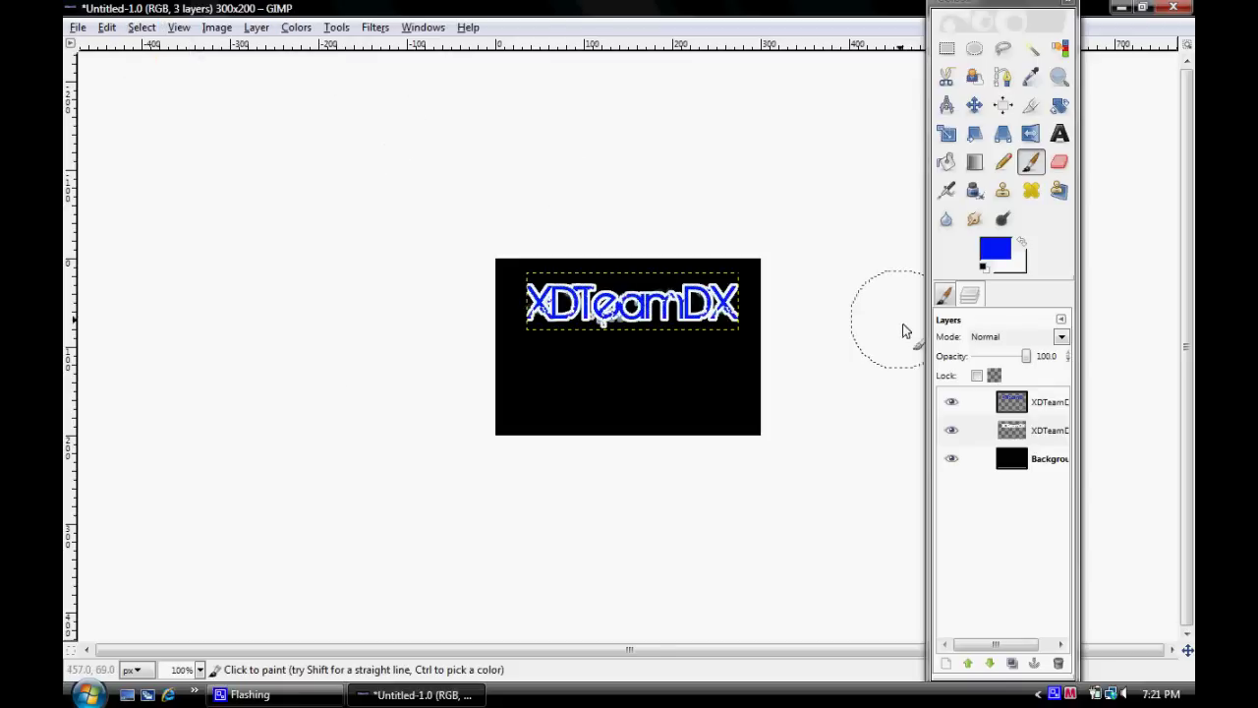
Open the Motion Blur filter for the white outline layer beneath the blue lettering.
click(1032, 423)
right_click(1027, 424)
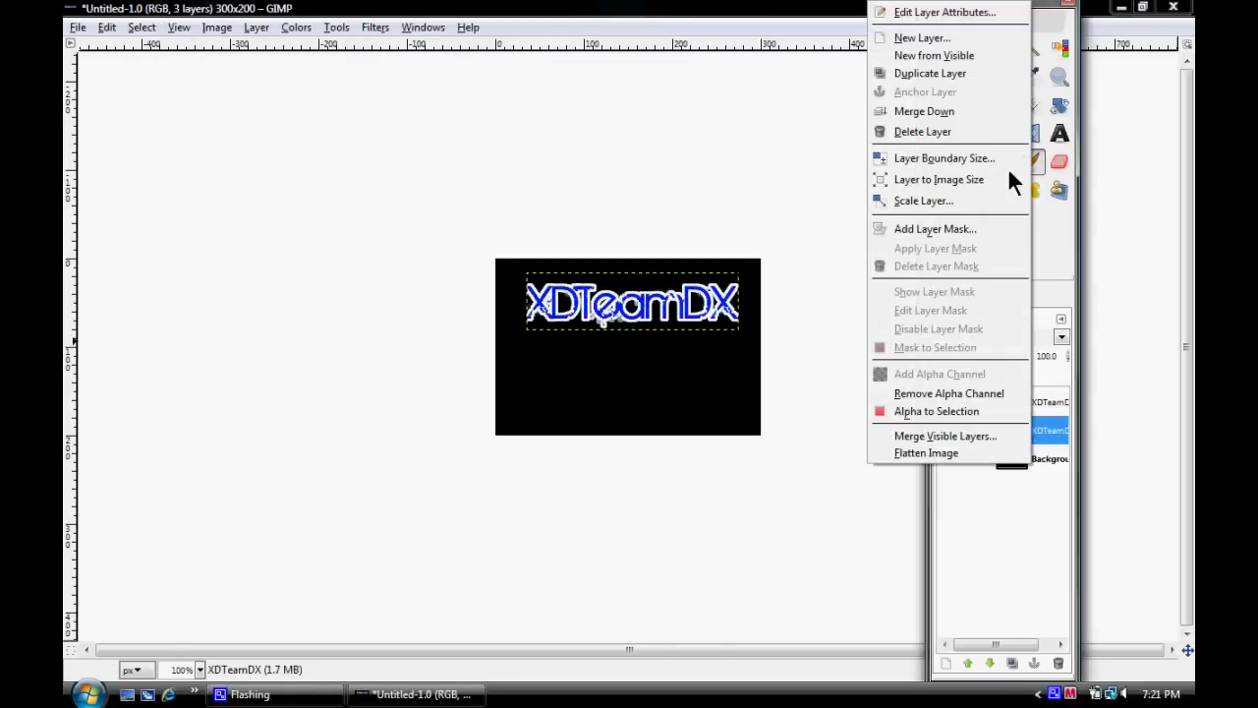
click(795, 127)
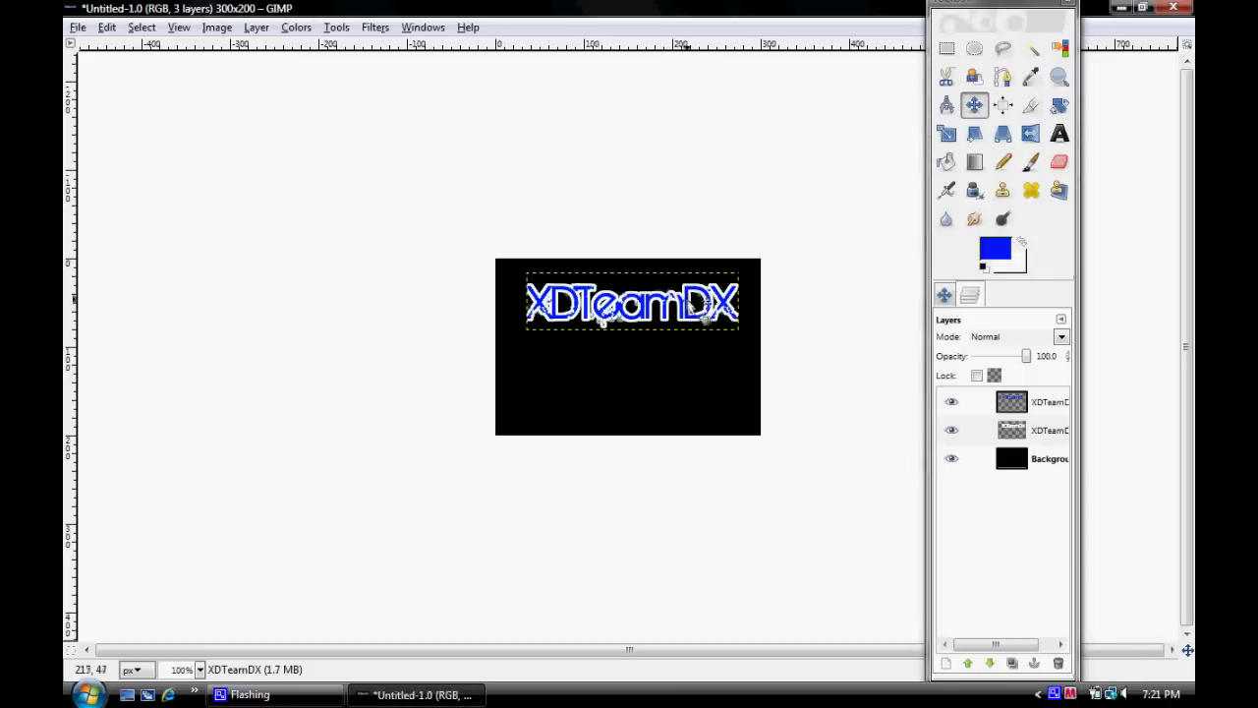
right_click(695, 316)
mouse_move(781, 462)
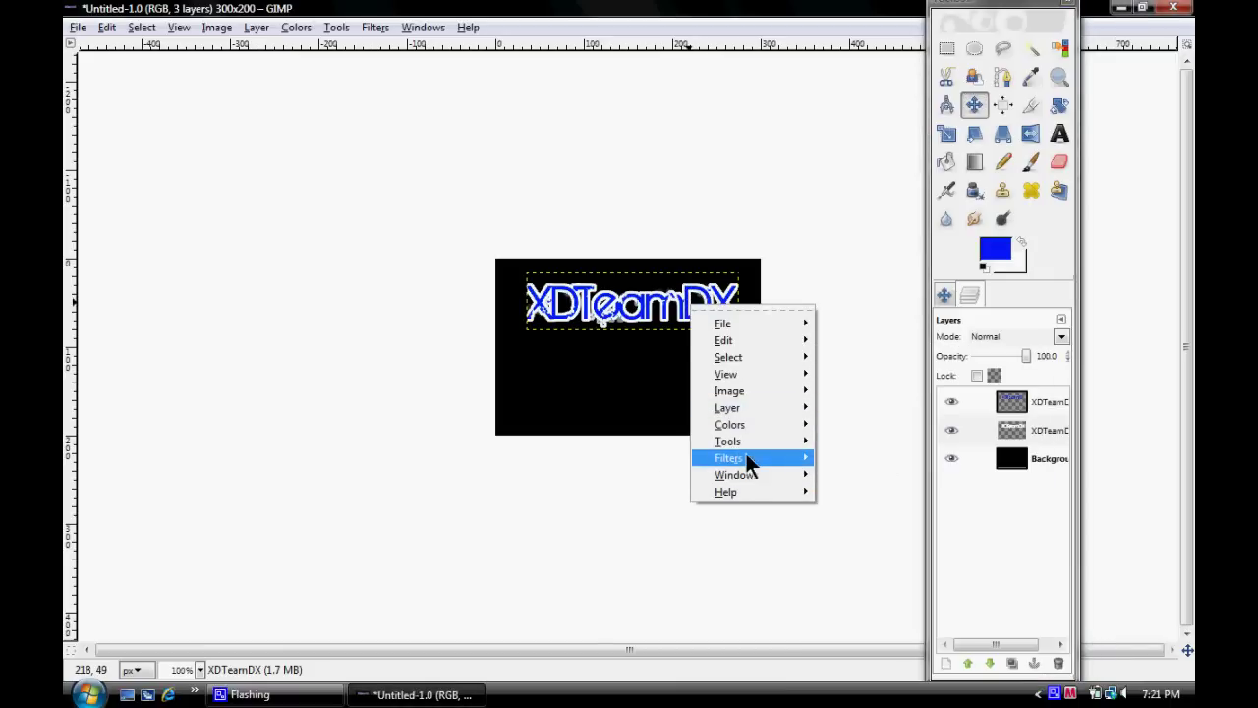
mouse_move(861, 433)
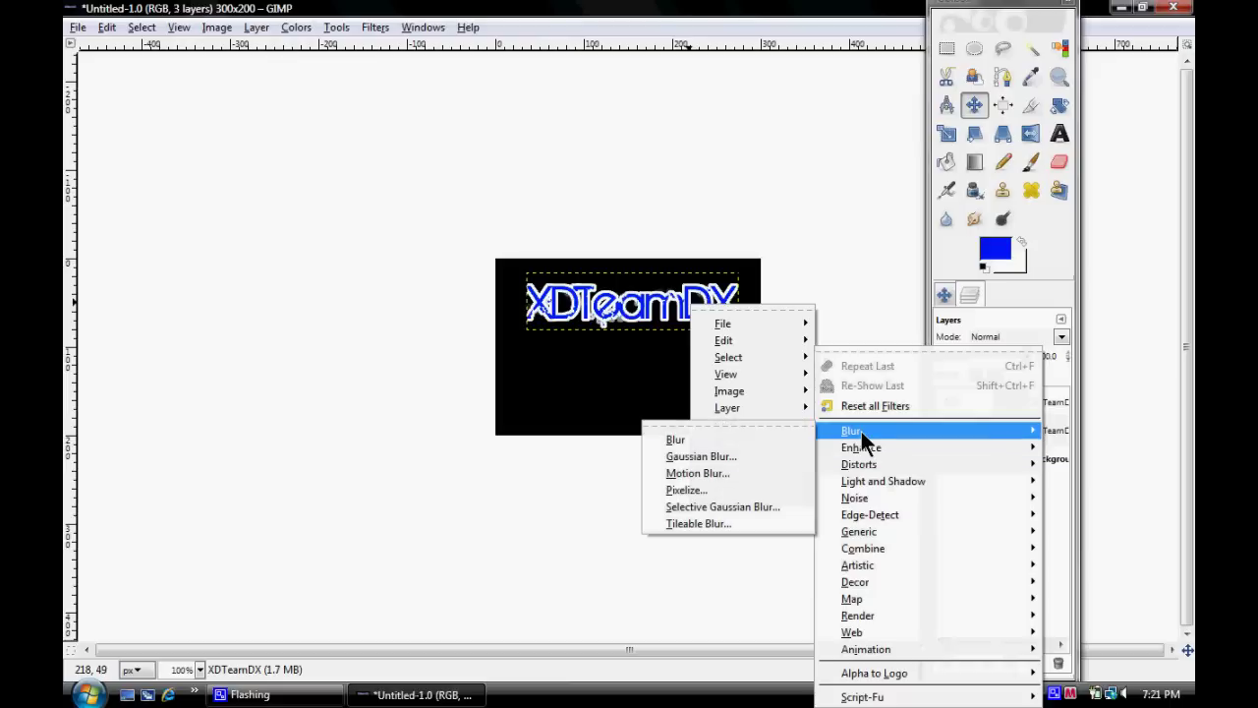
click(717, 474)
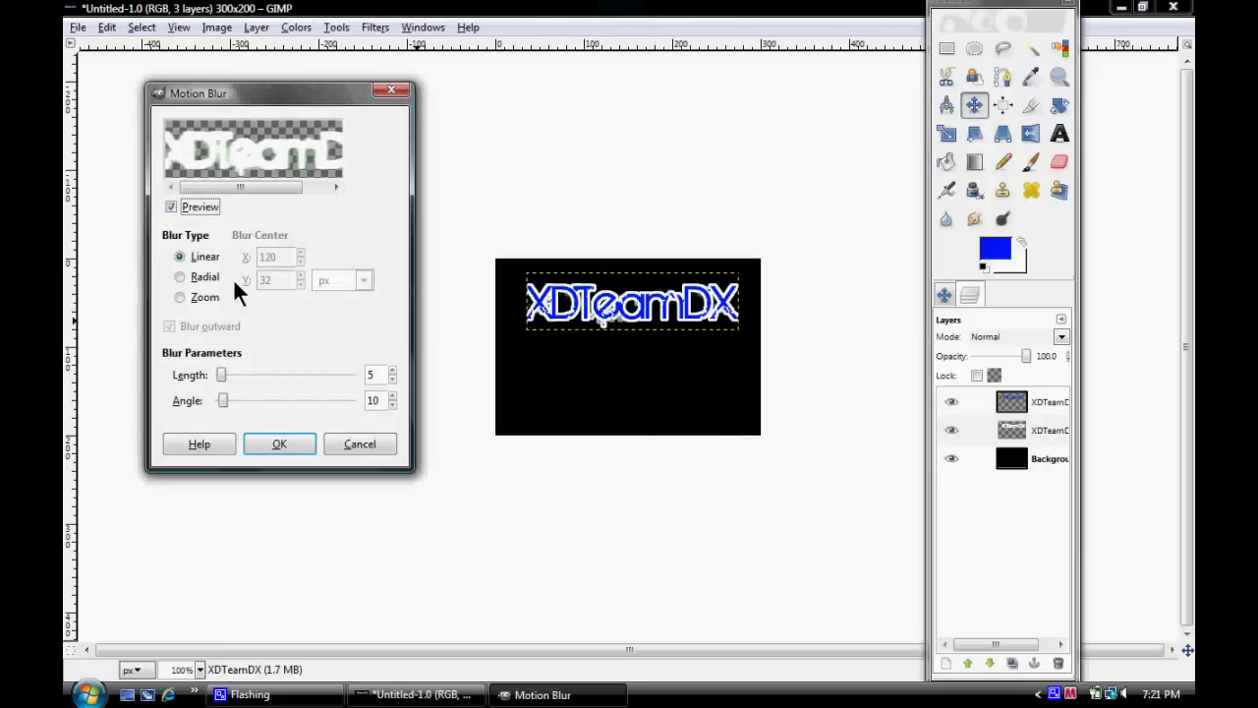
Apply a Linear motion blur with length 27 and angle 38 to the white outline layer.
click(190, 295)
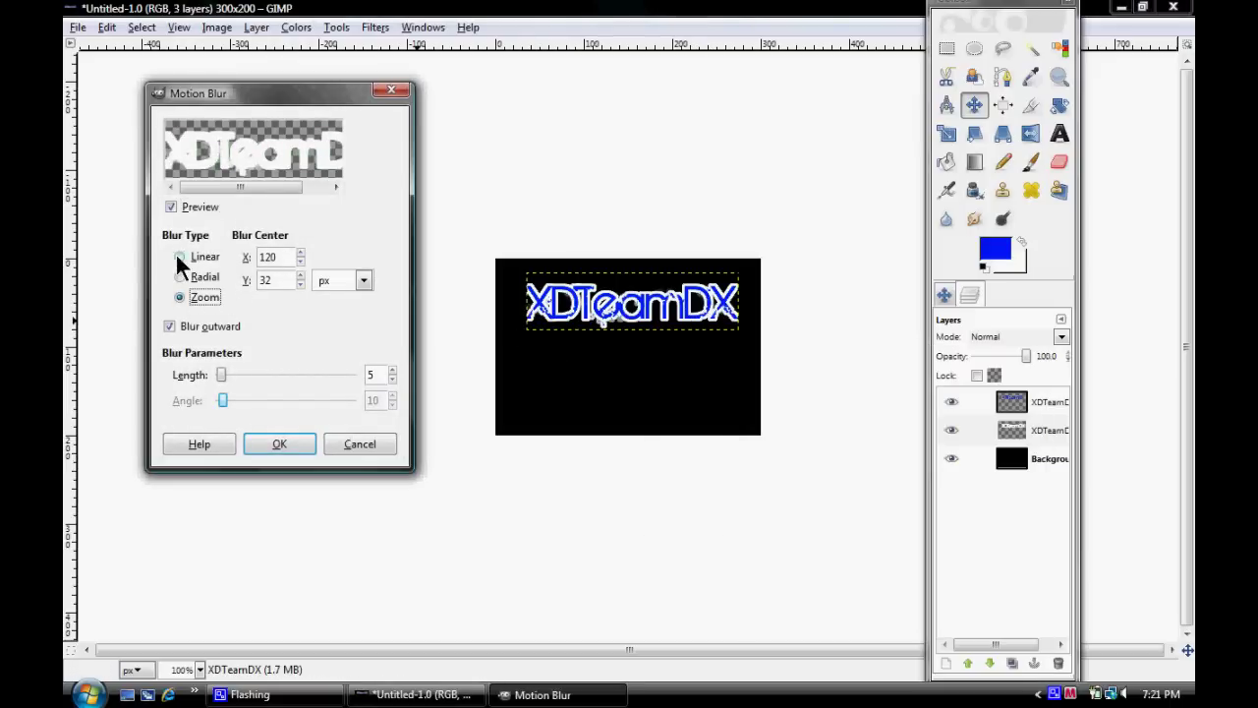
click(177, 254)
click(221, 378)
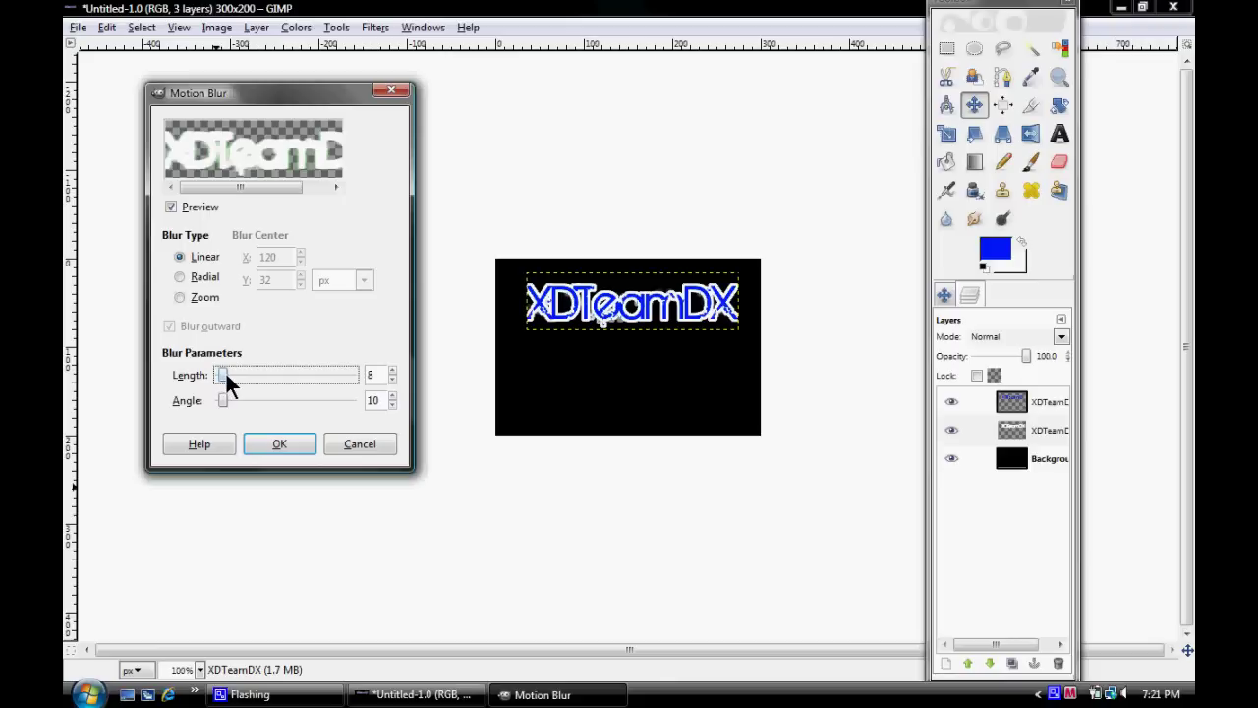
drag(226, 374, 236, 374)
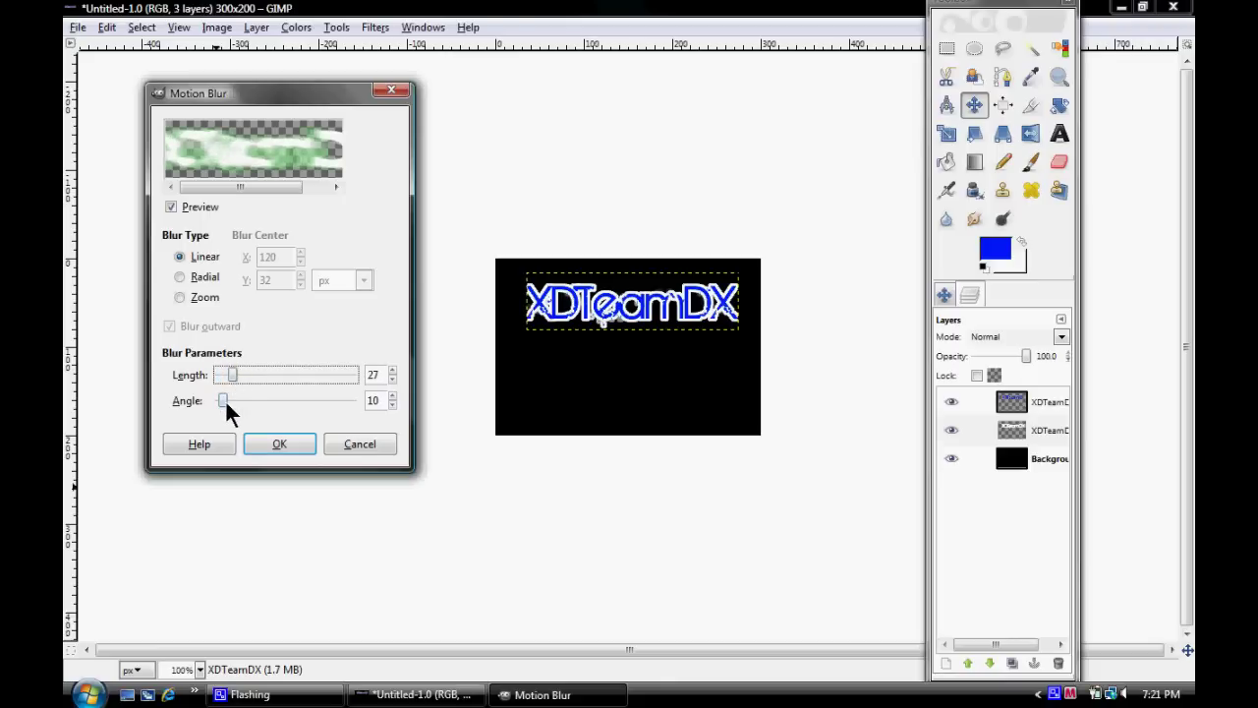
drag(225, 399, 231, 396)
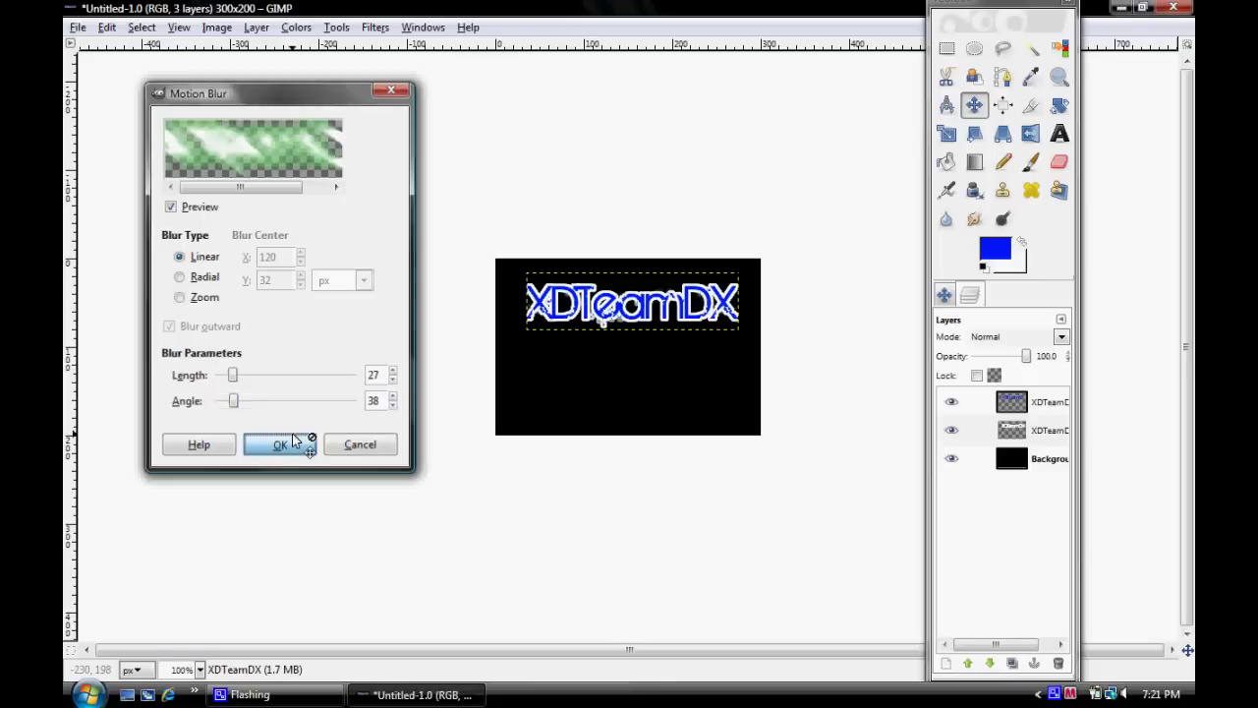
click(295, 443)
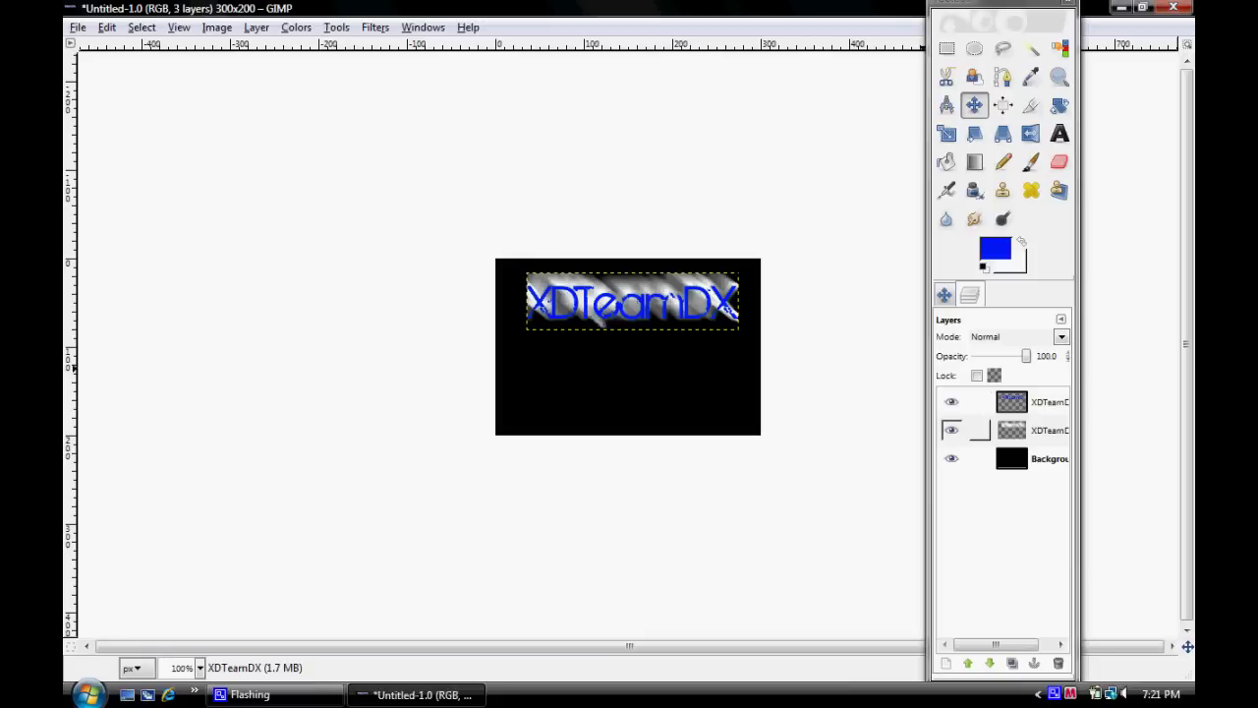
Merge the blue XDTeamDX layer down onto the blurred outline and nudge the merged lettering slightly up and left.
click(1032, 401)
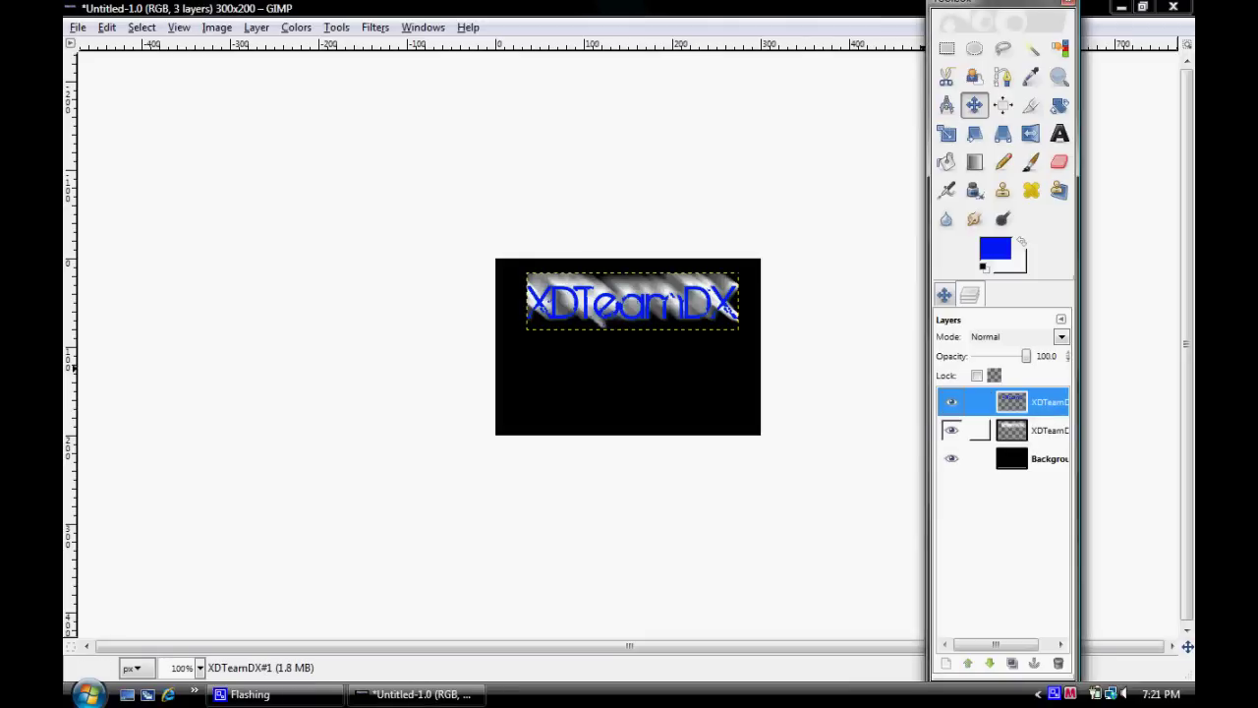
right_click(1027, 401)
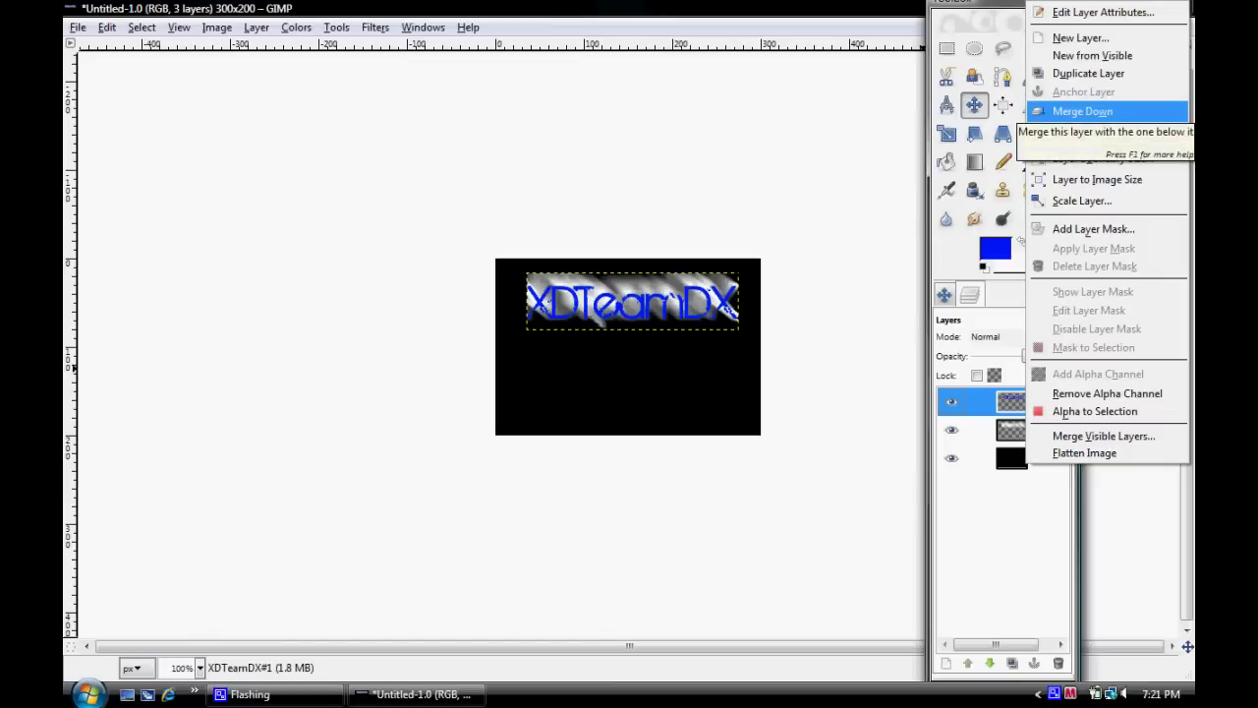
click(1082, 111)
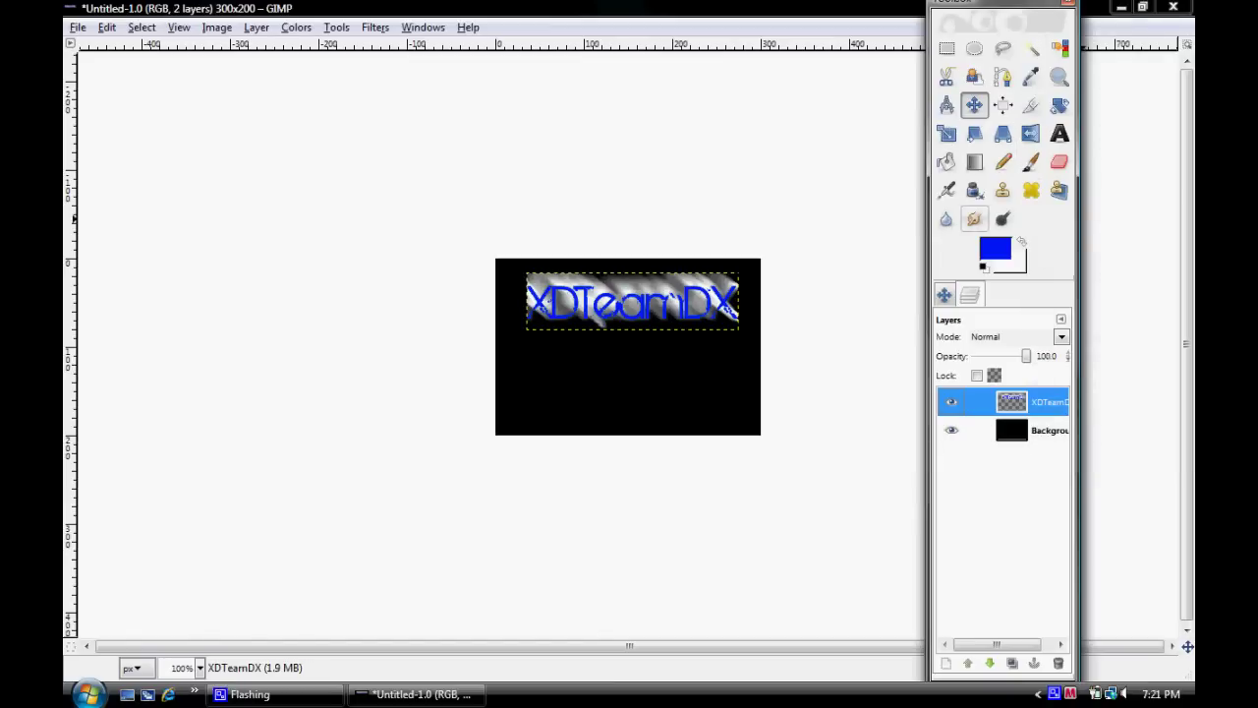
mouse_move(691, 288)
mouse_down()
mouse_move(677, 336)
mouse_move(725, 388)
mouse_move(701, 357)
mouse_move(709, 288)
mouse_up()
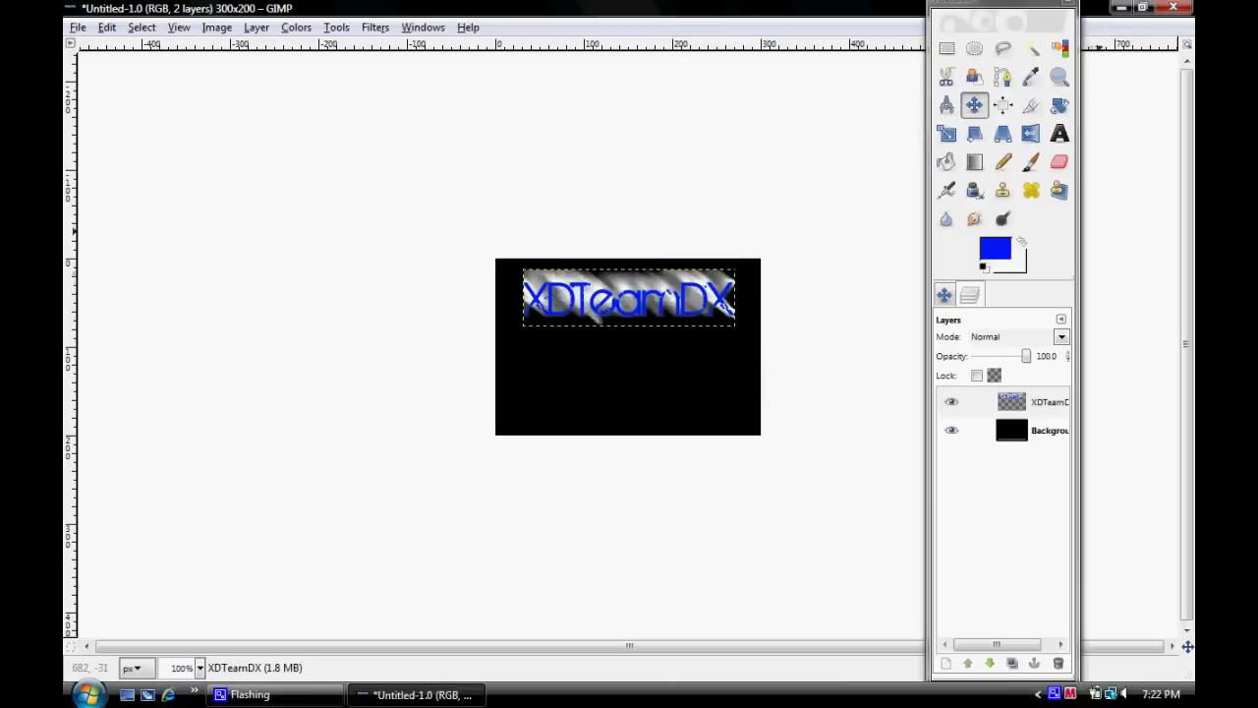
With the Background layer active, start opening an image as a layer and browse to the personal pictures folder on the Desktop.
click(1011, 430)
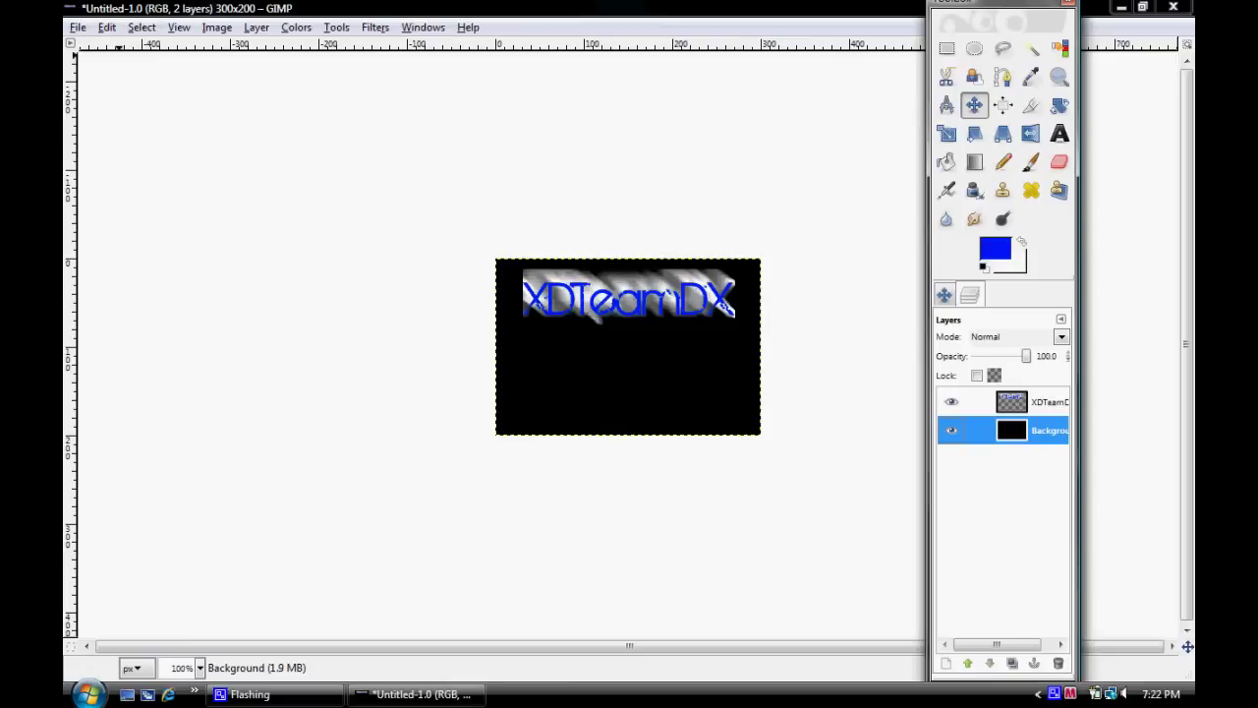
click(77, 27)
click(104, 106)
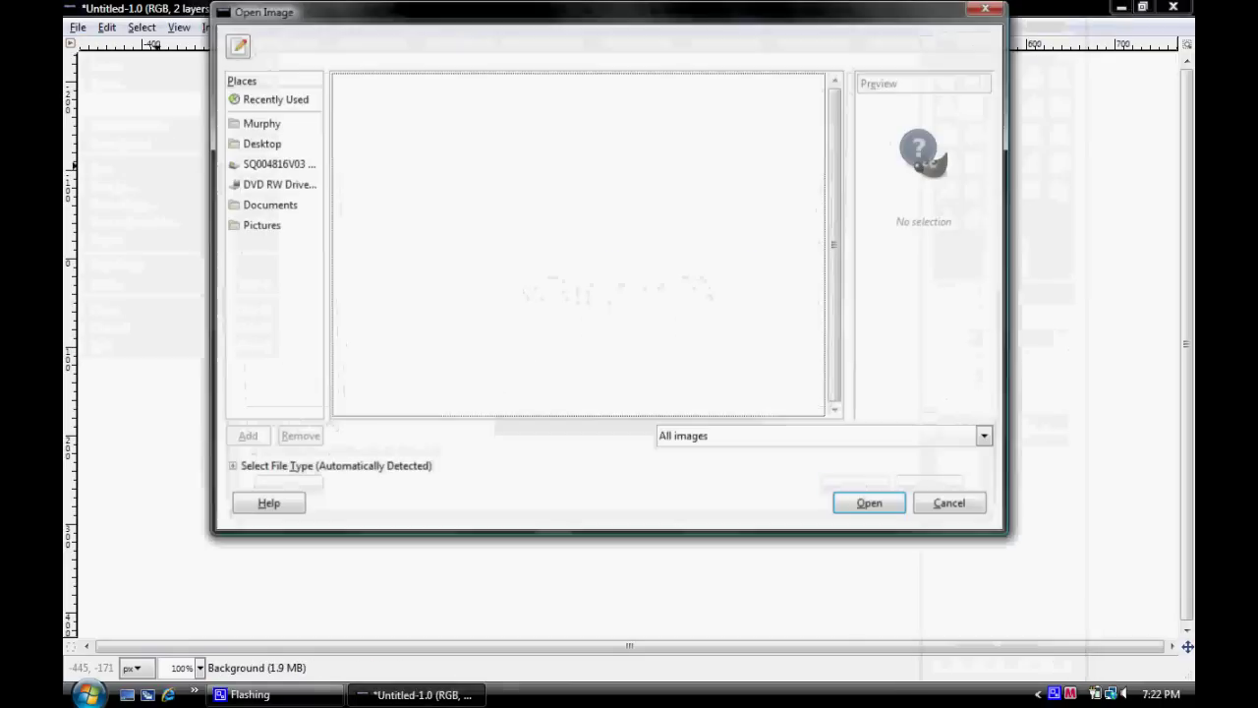
scroll(586, 251, down, 3)
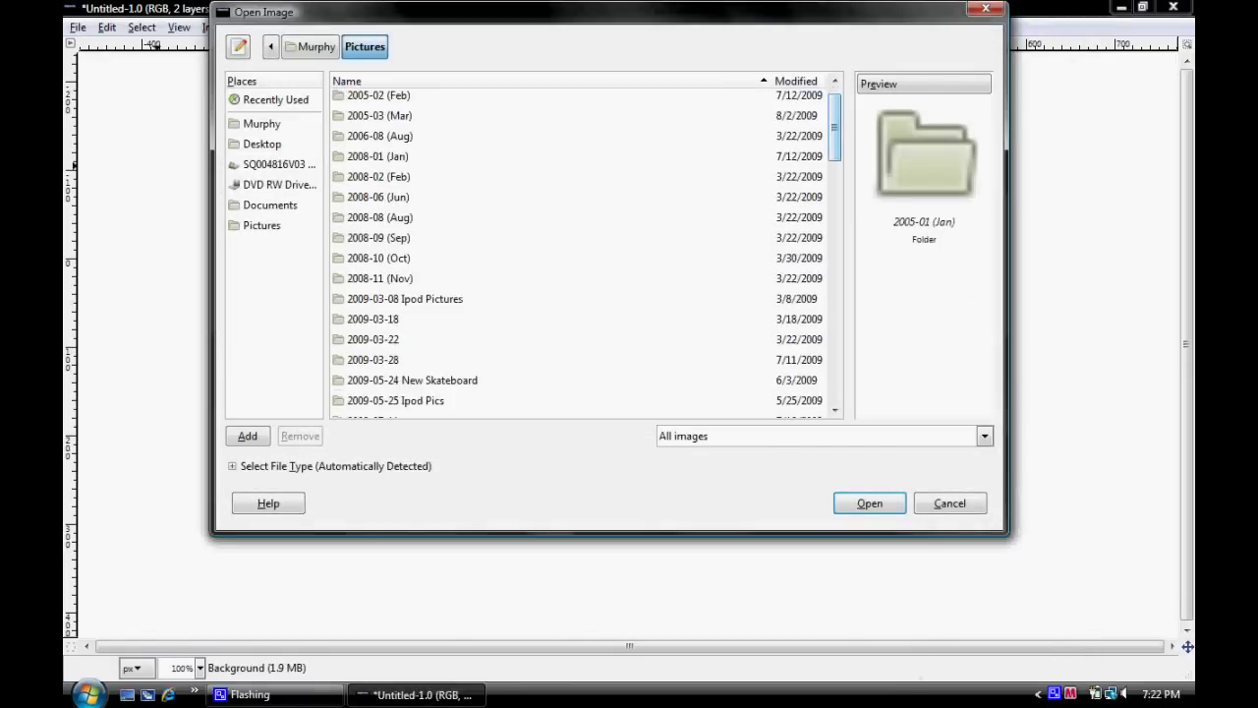
click(262, 143)
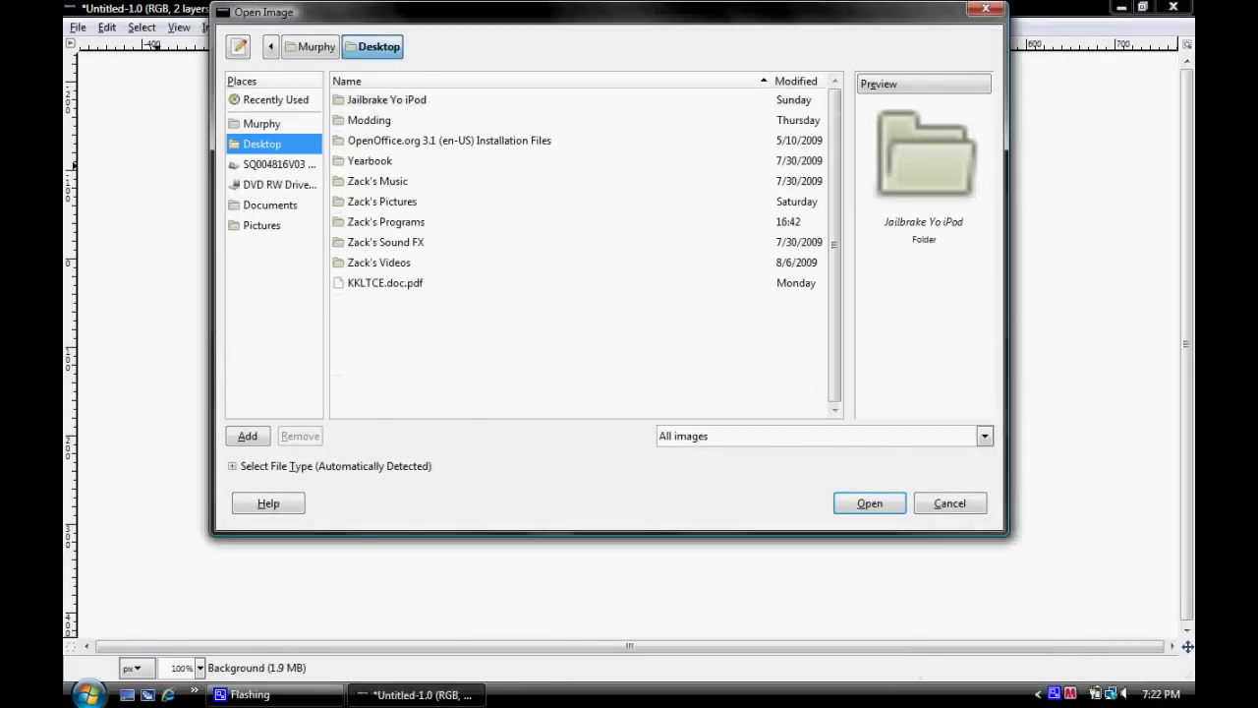
click(382, 201)
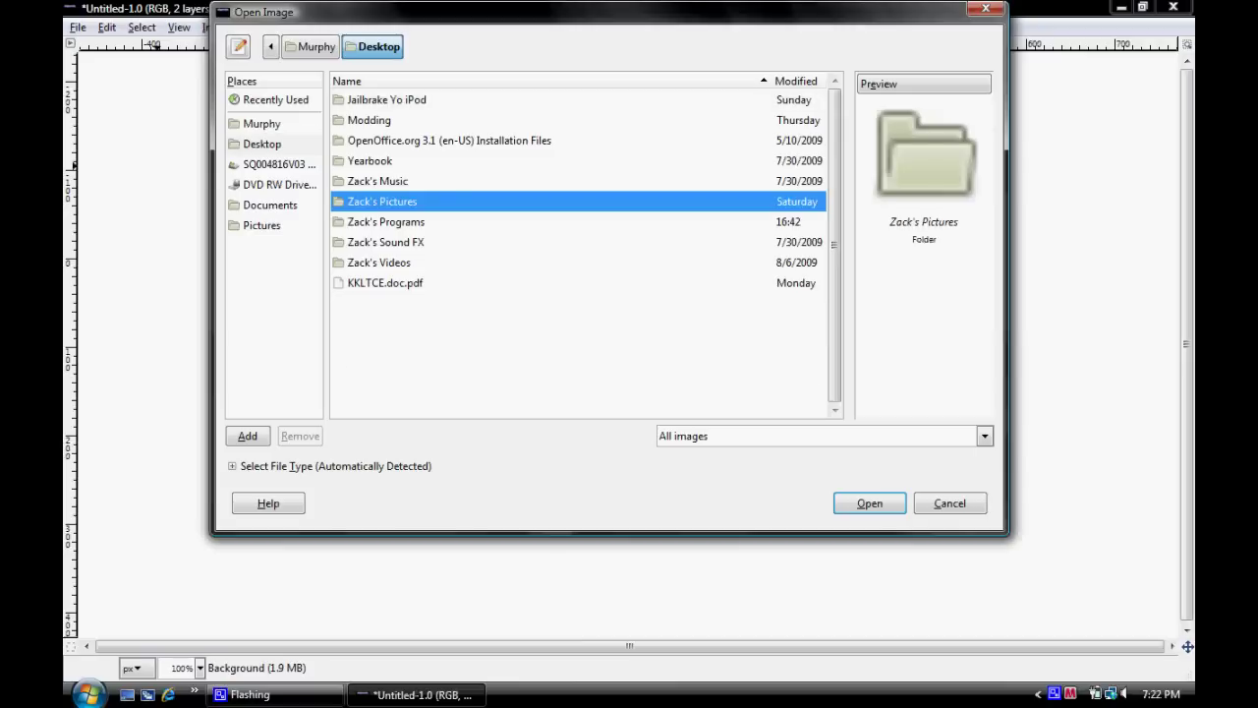
double_click(382, 201)
Import M16-1[1].png as a new layer and move the rifle below the XDTeamDX lettering.
drag(833, 162, 833, 275)
scroll(586, 250, down, 3)
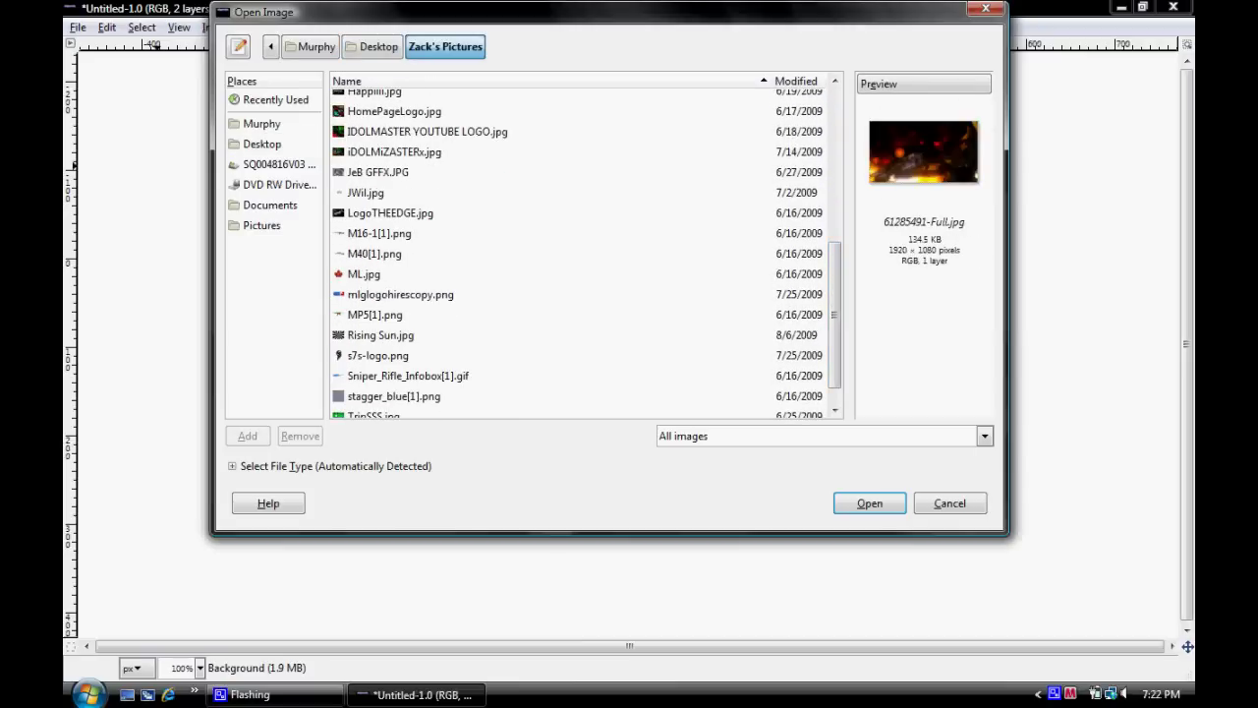
click(379, 233)
click(375, 254)
click(379, 233)
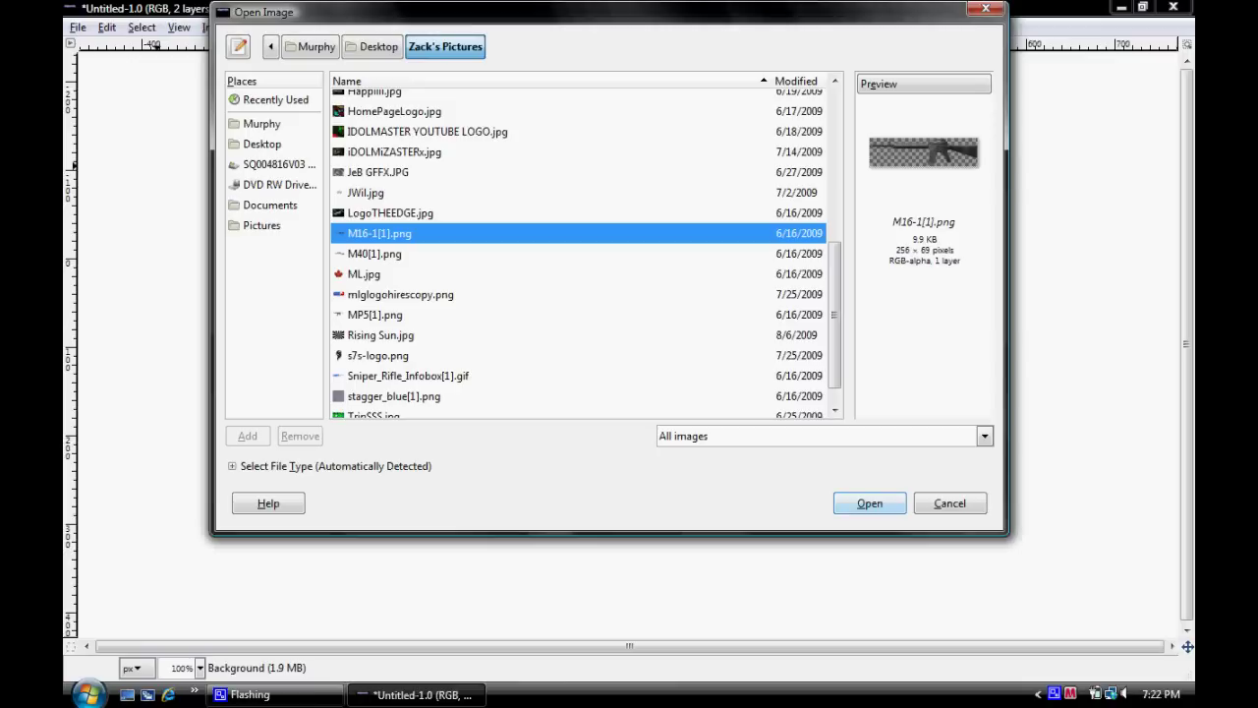
click(869, 503)
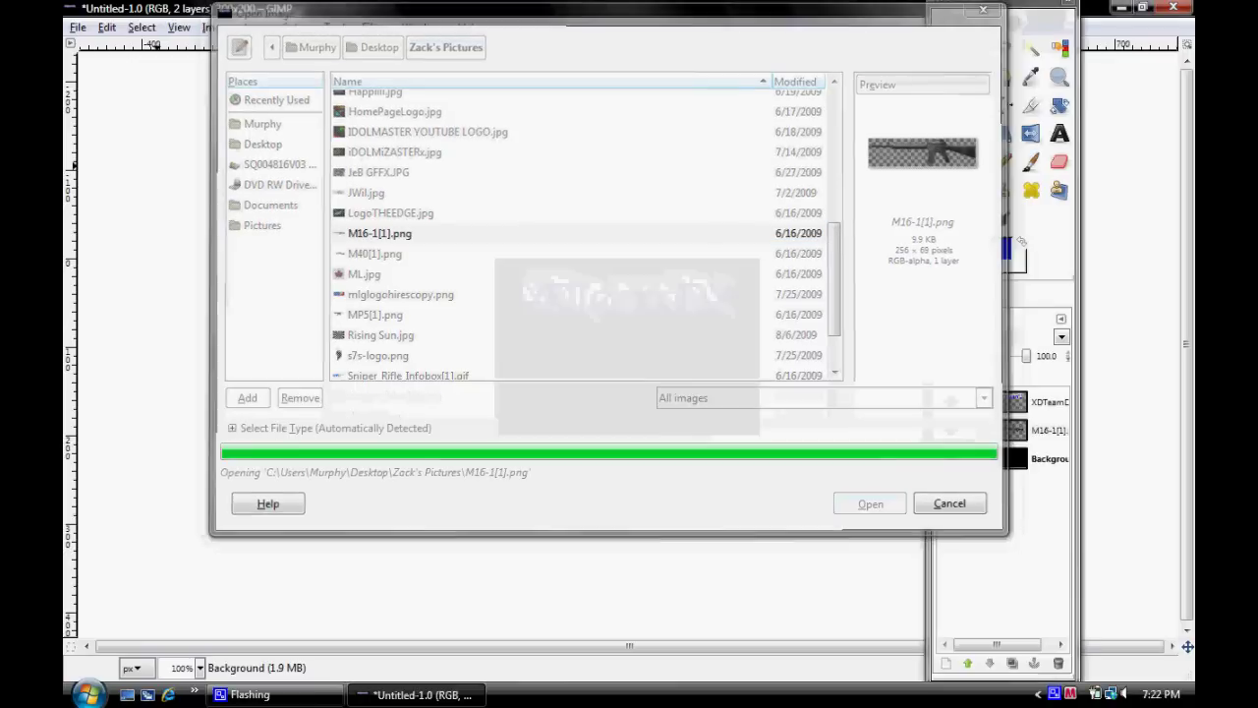
drag(556, 321, 553, 361)
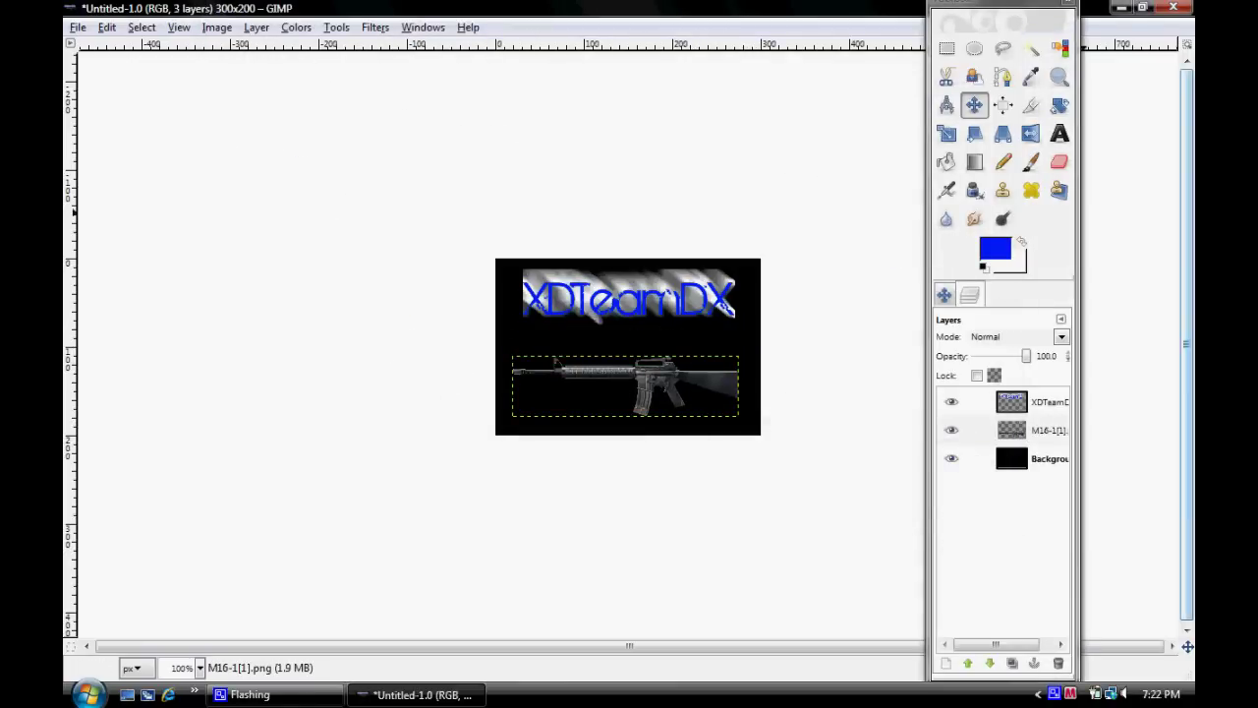
Scale the rifle layer down to 190 x 50 pixels.
click(946, 134)
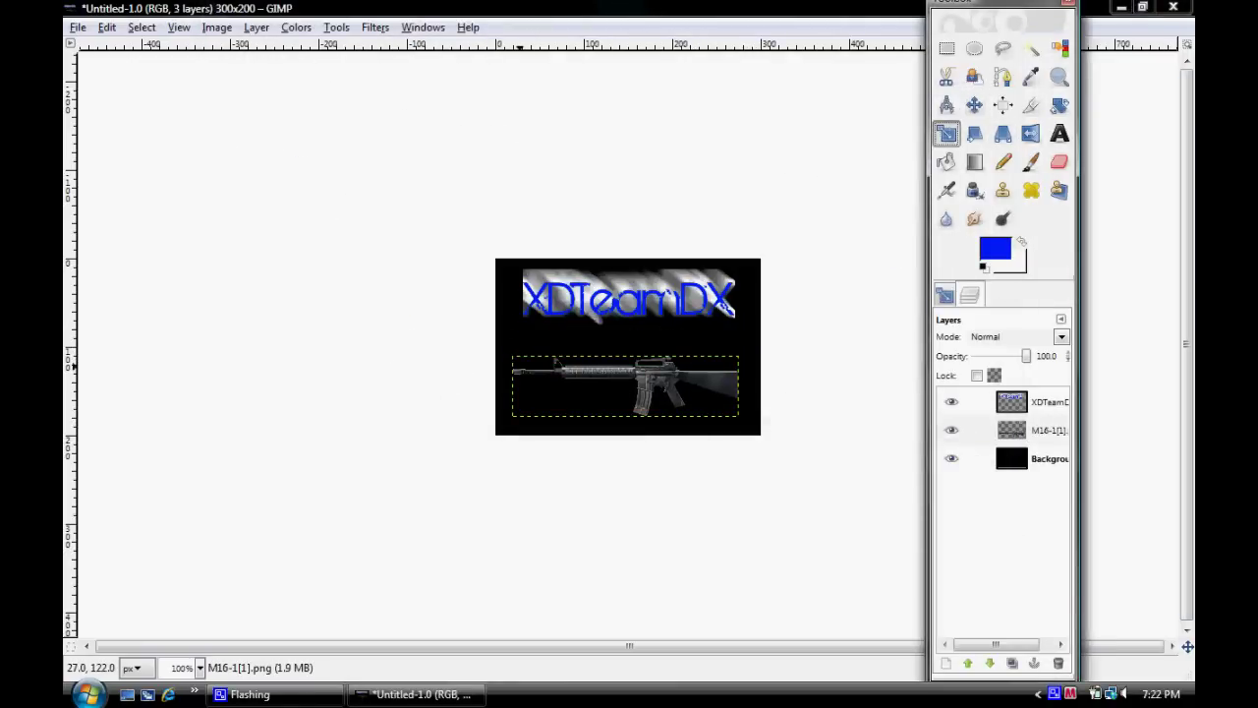
click(586, 388)
click(294, 171)
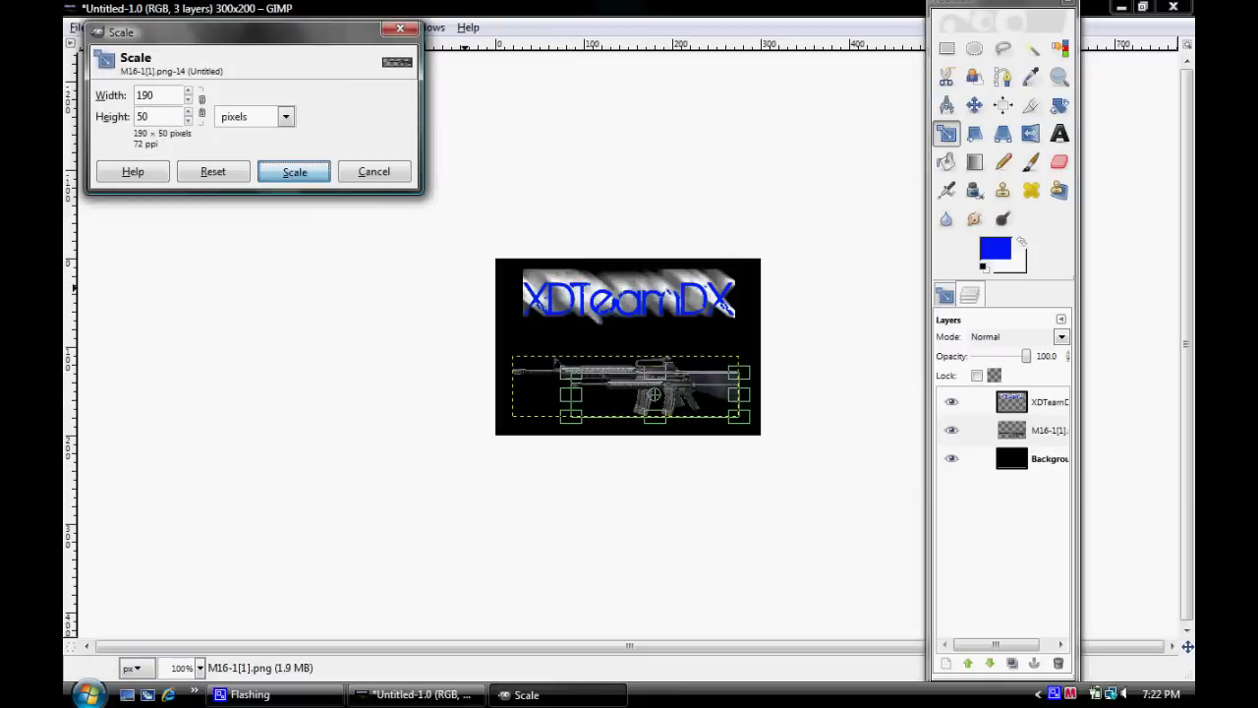
Rotate the rifle diagonally with its muzzle toward the upper left and move it to the canvas's lower-left area.
click(1059, 105)
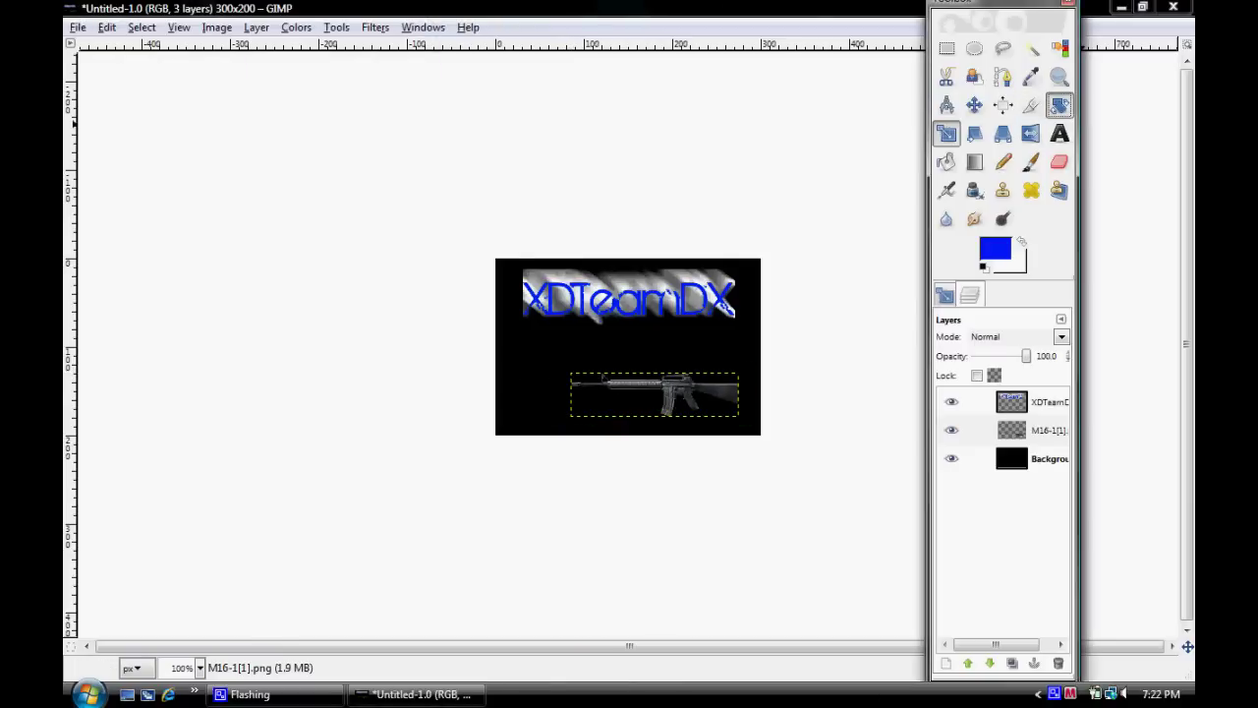
click(1060, 105)
drag(612, 382, 629, 362)
click(374, 279)
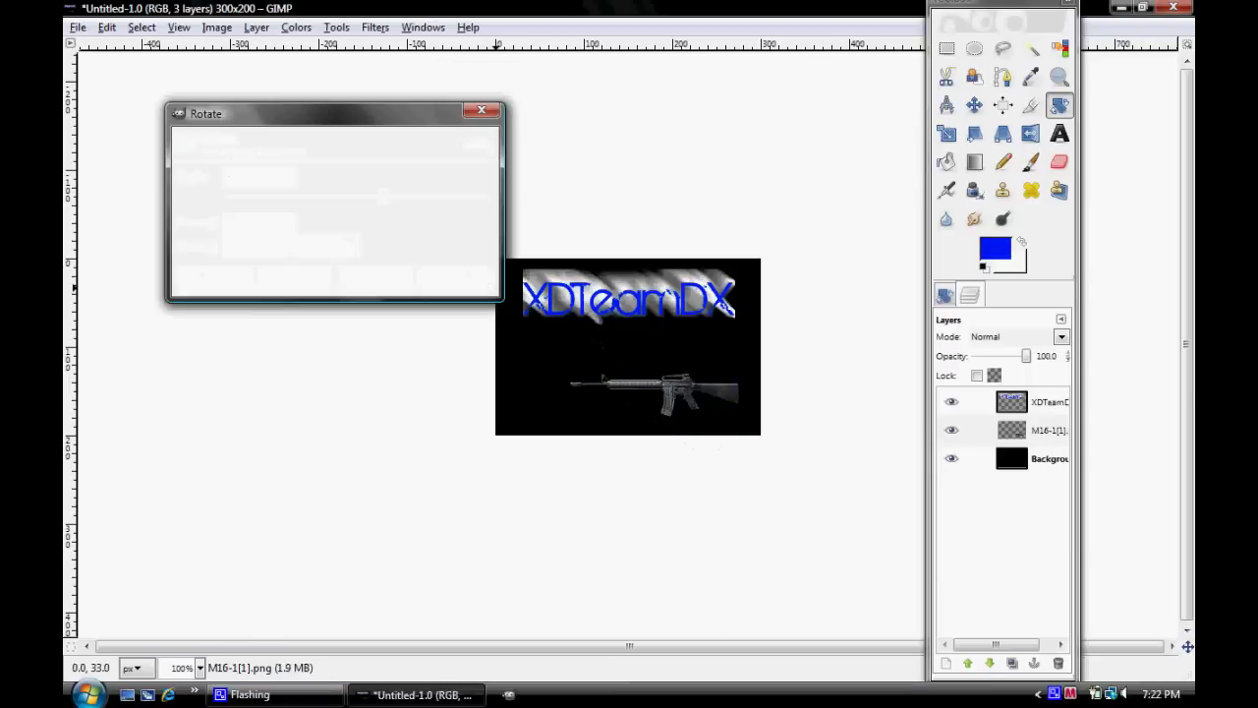
click(973, 105)
drag(655, 394, 567, 377)
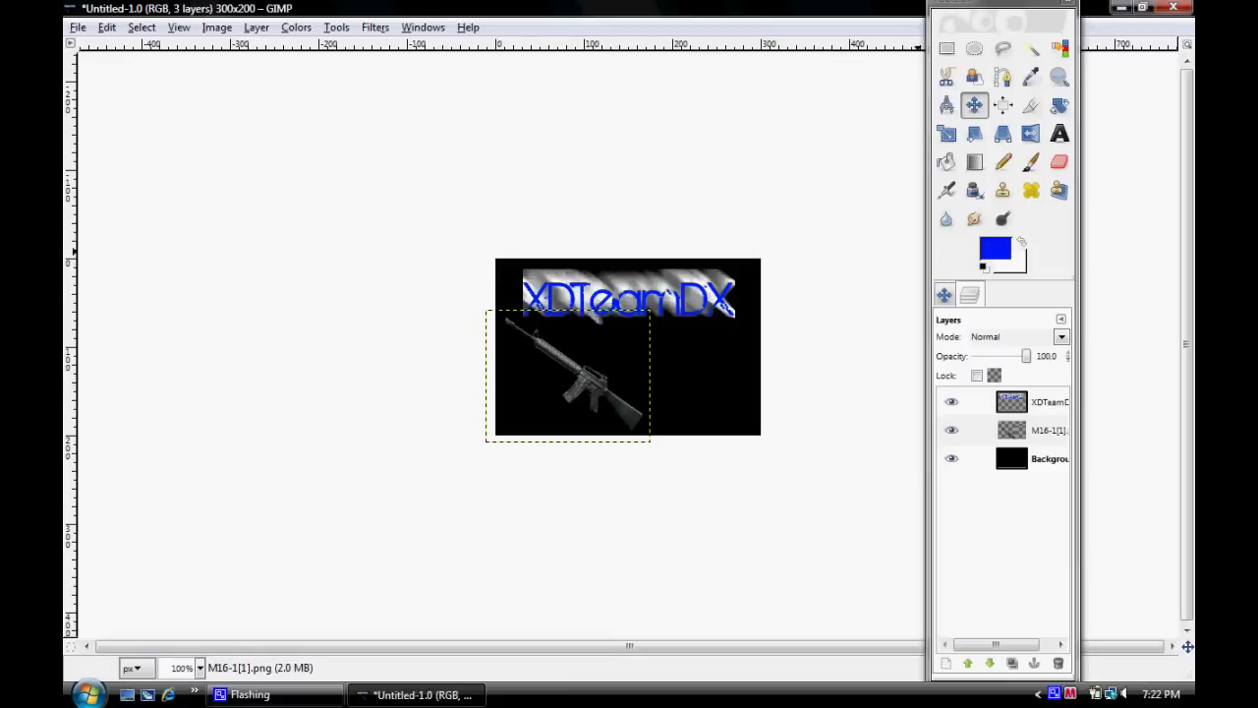
click(1032, 401)
click(1032, 430)
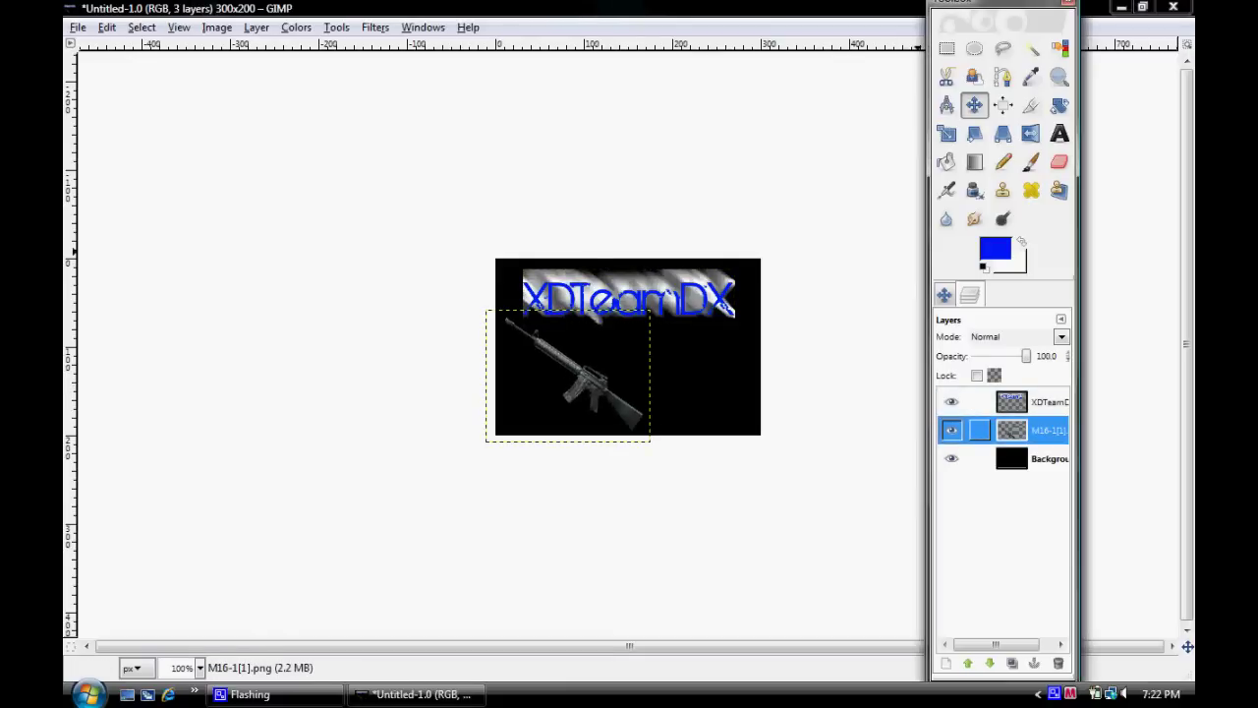
click(1032, 401)
double_click(1013, 430)
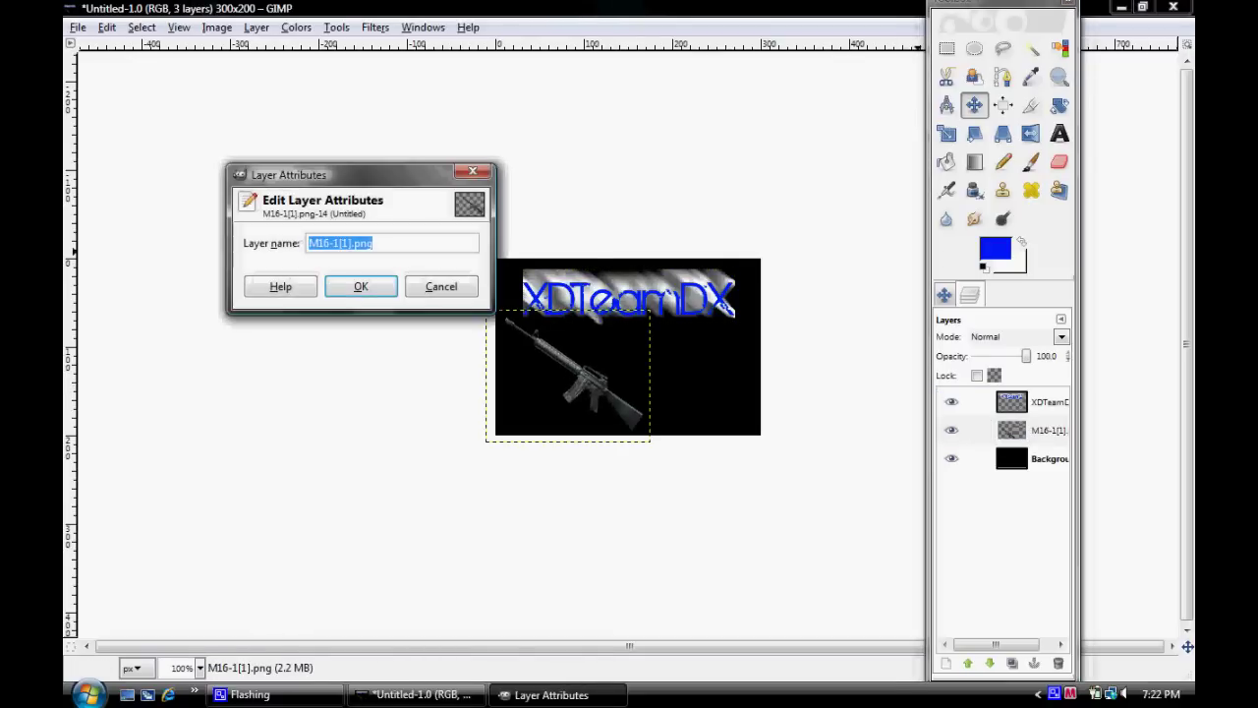
click(441, 286)
Duplicate the M16 rifle layer and convert the upper copy's alpha to a selection.
click(1011, 663)
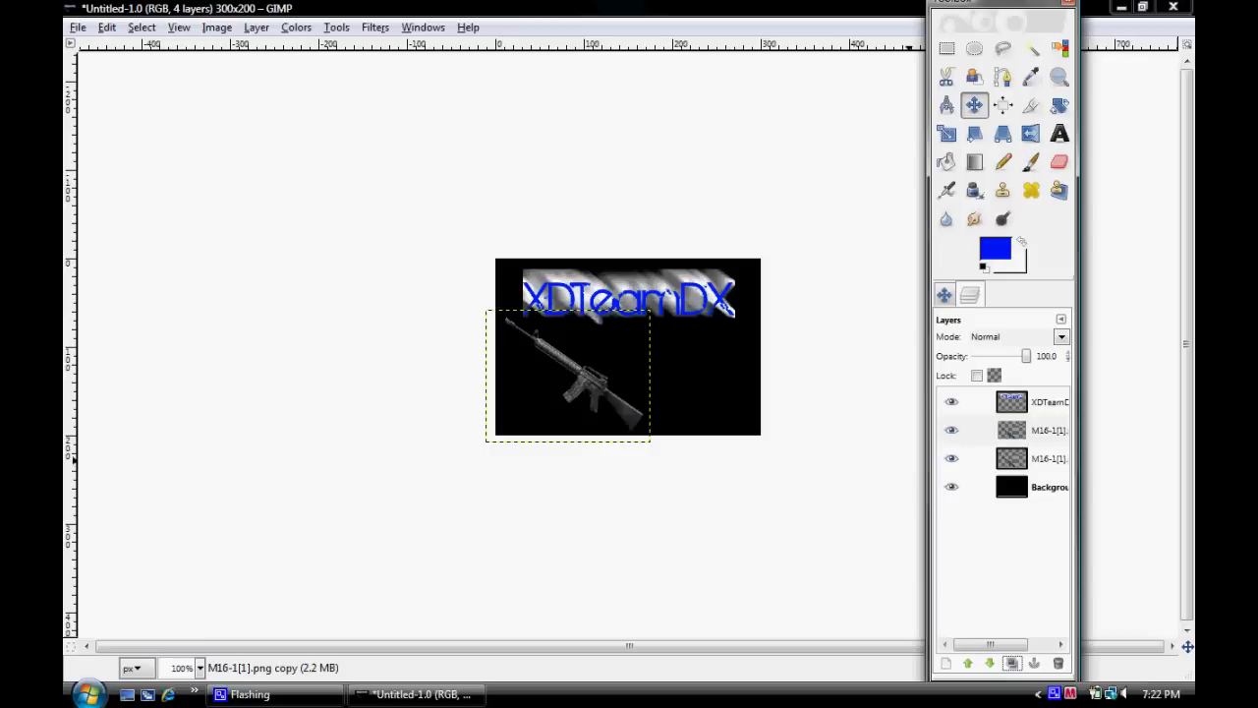
right_click(1032, 430)
click(939, 410)
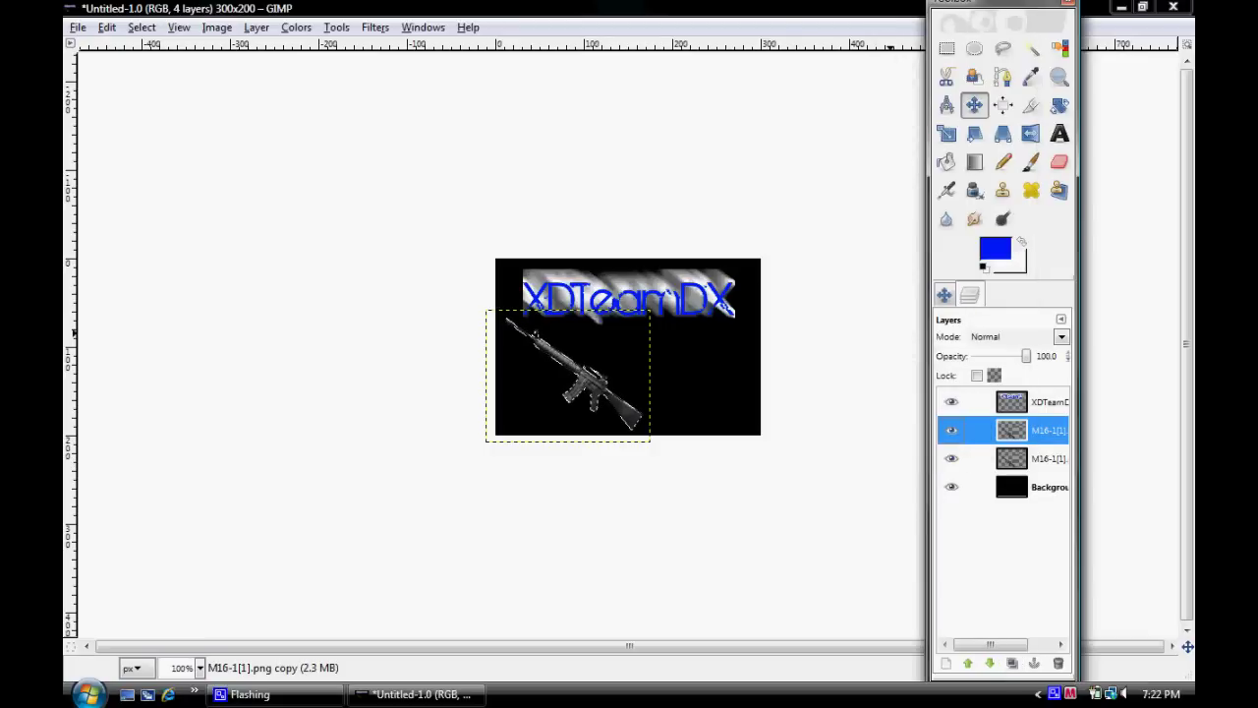
Set the foreground color to red and paint over the selected rifle copy with the Paintbrush.
click(995, 250)
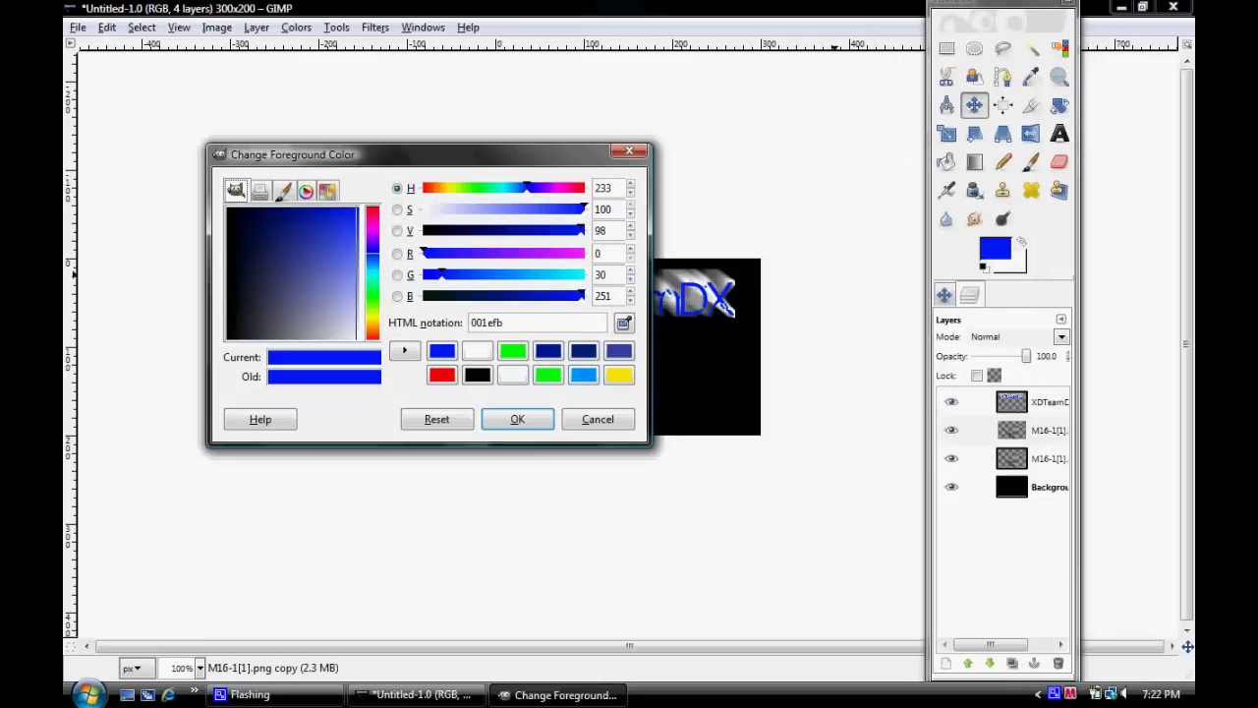
click(618, 375)
click(442, 374)
click(517, 419)
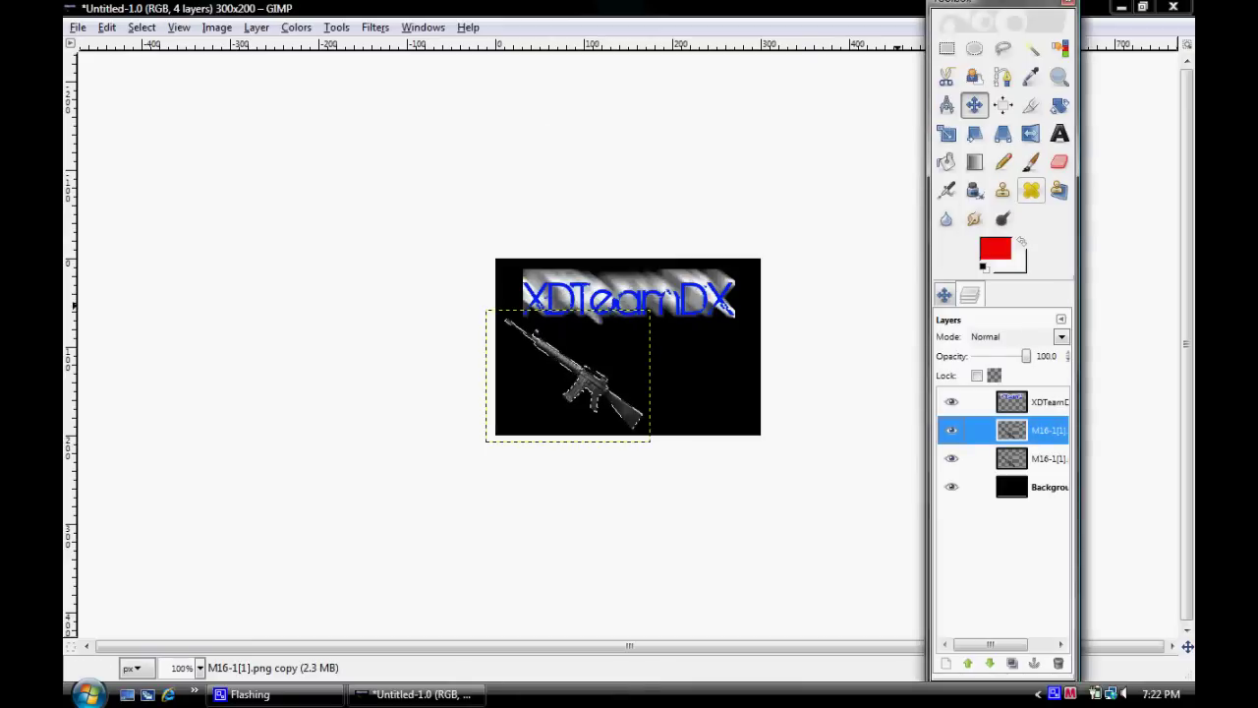
click(1031, 161)
mouse_move(649, 458)
mouse_down()
mouse_move(479, 297)
mouse_move(724, 448)
mouse_up()
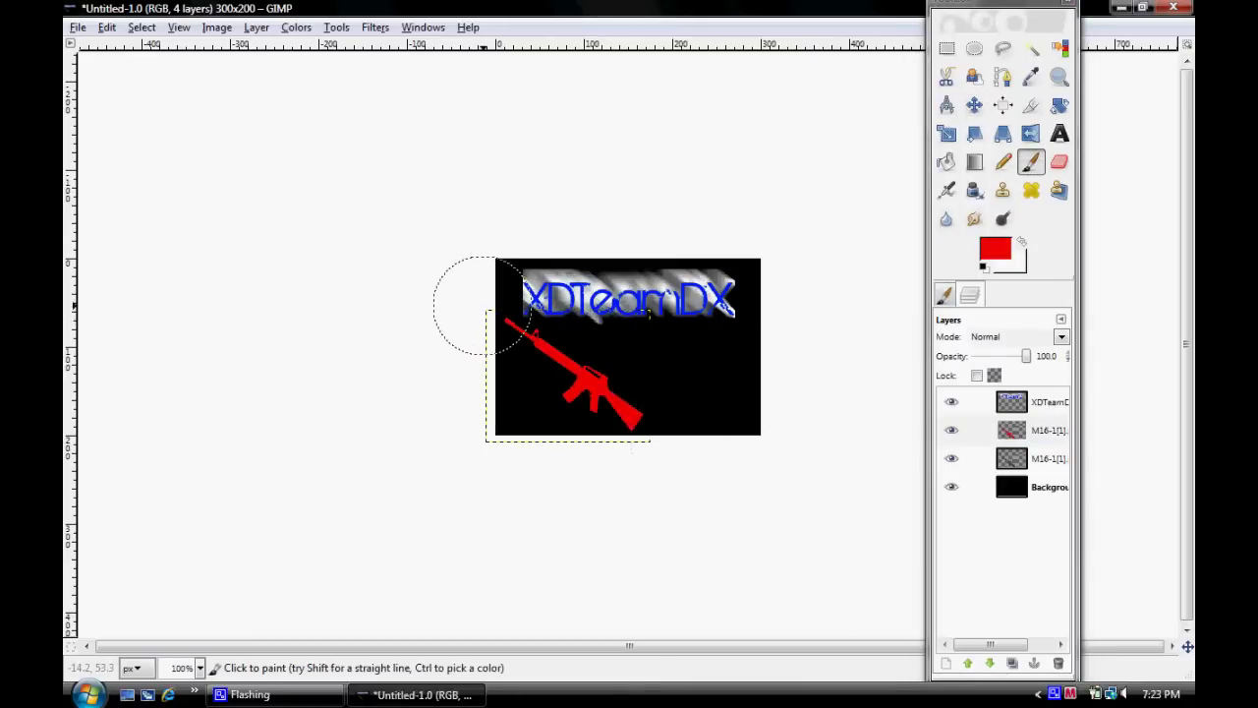
Convert the lower M16 rifle layer's alpha to a selection and grow it by a few pixels.
right_click(1018, 458)
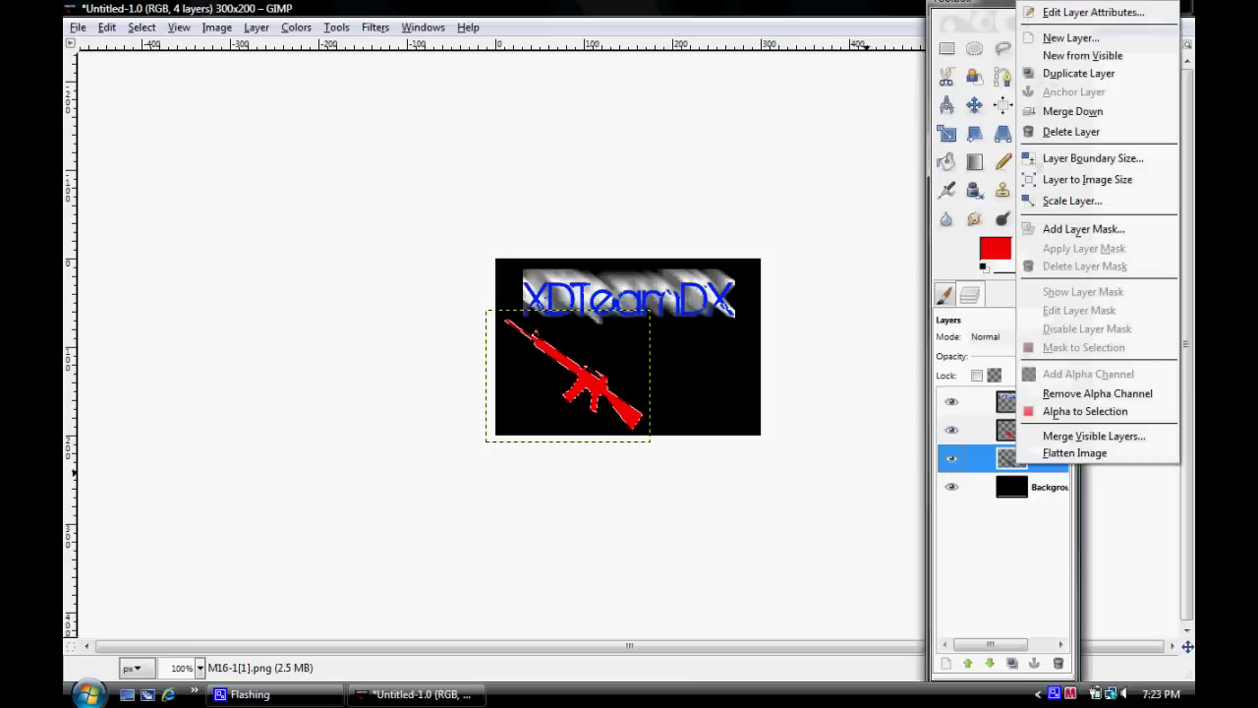
click(1085, 411)
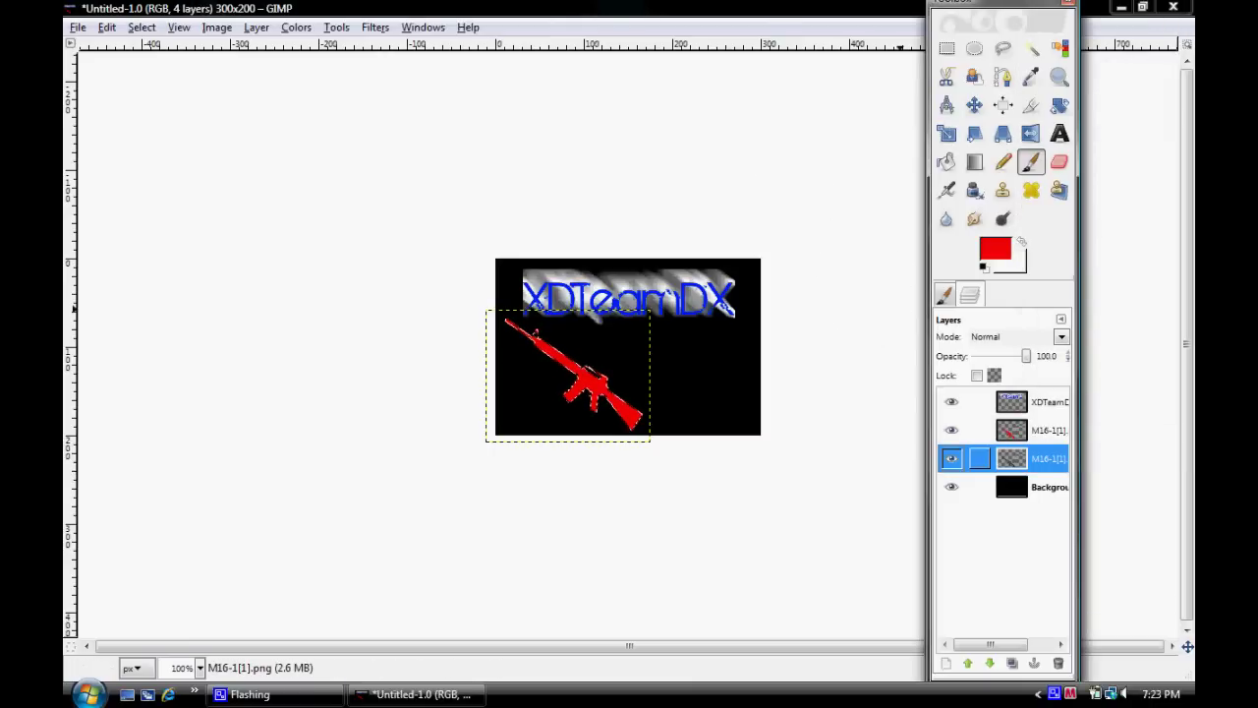
click(141, 27)
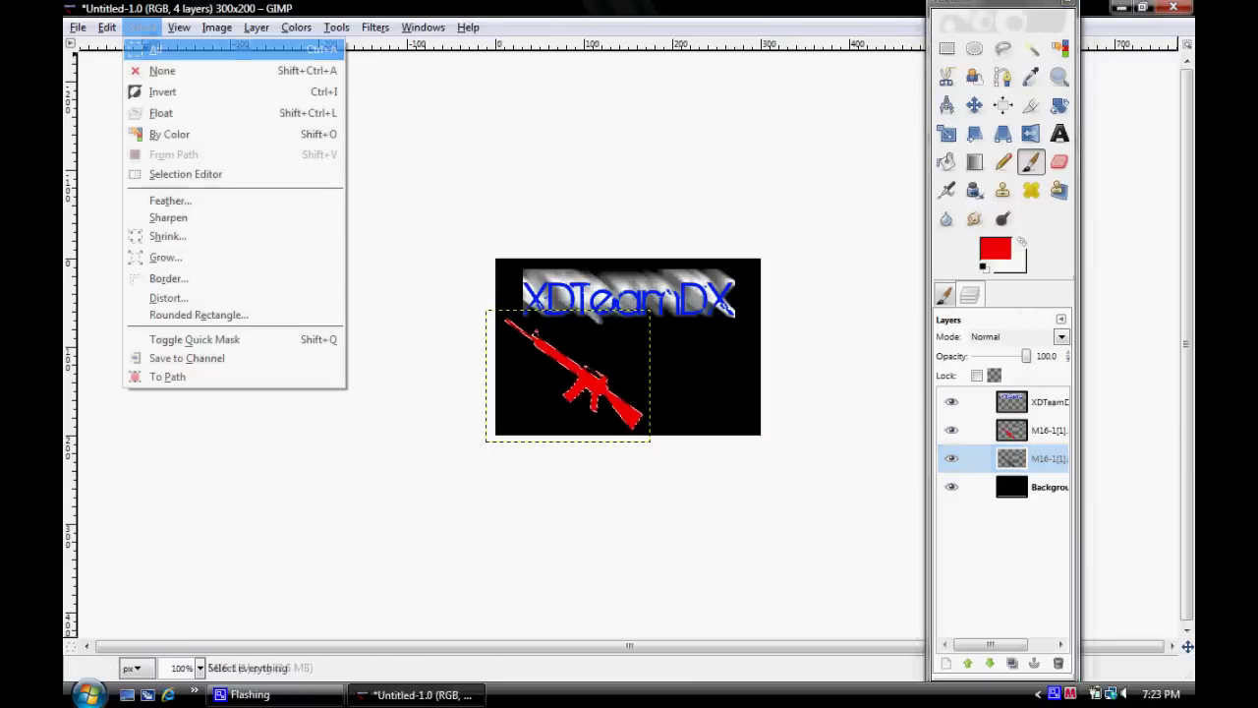
click(165, 257)
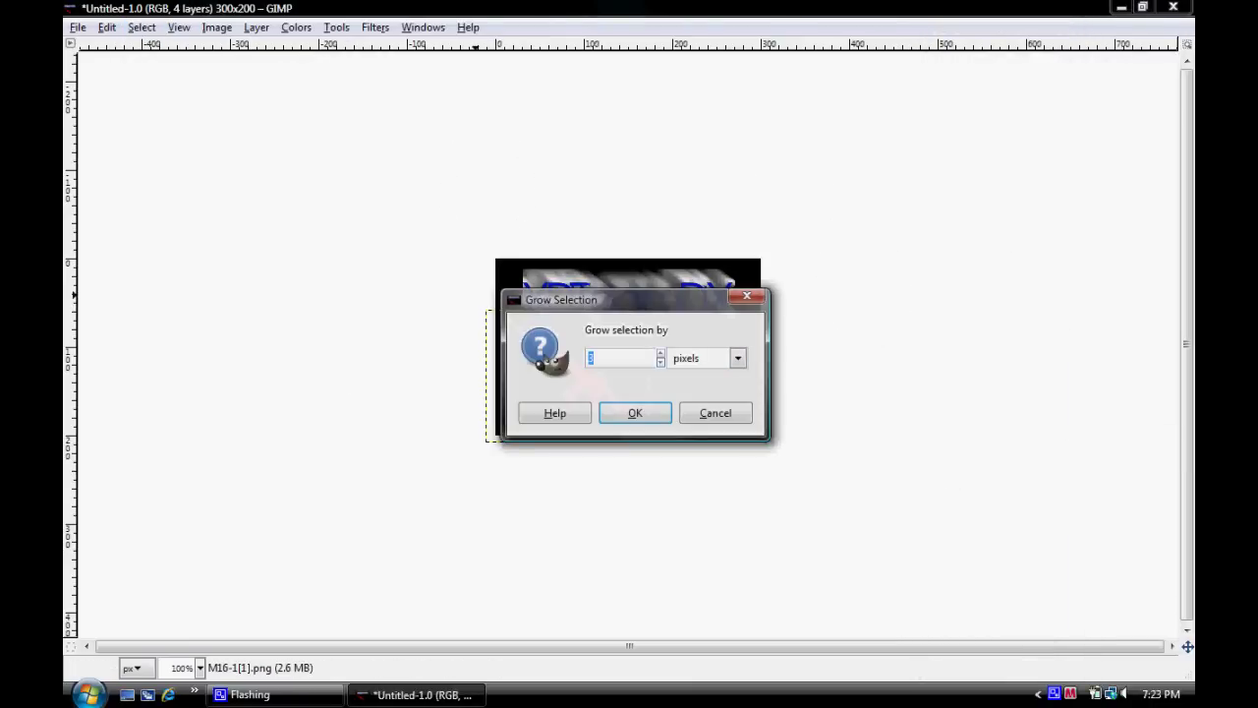
click(635, 413)
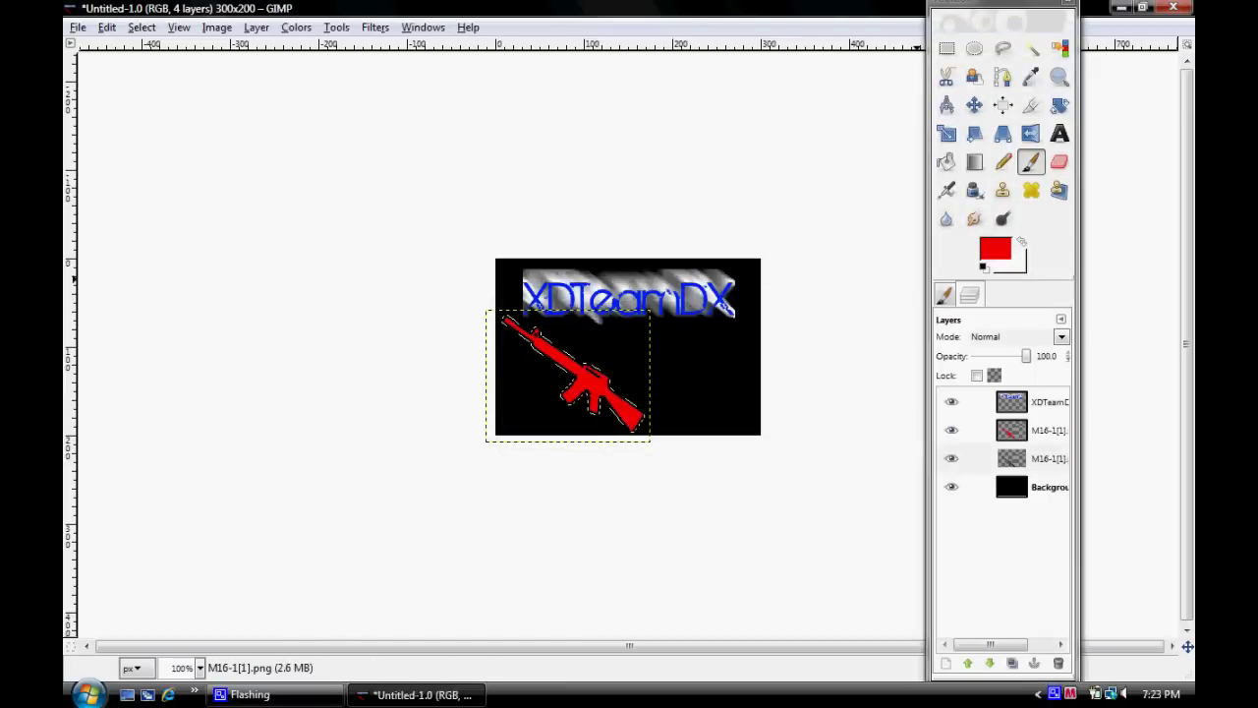
Swap the foreground color to white and paint the grown selection on the lower rifle layer to outline the red rifle.
click(996, 248)
click(994, 249)
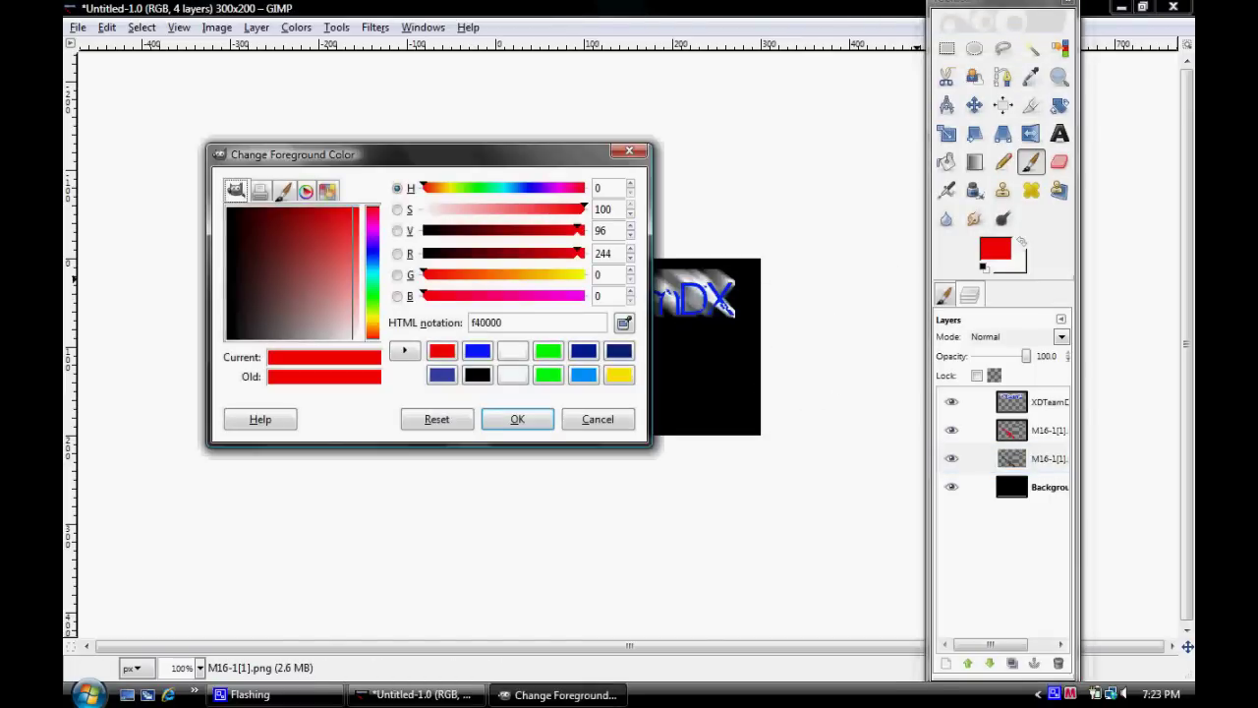
click(597, 419)
click(1021, 241)
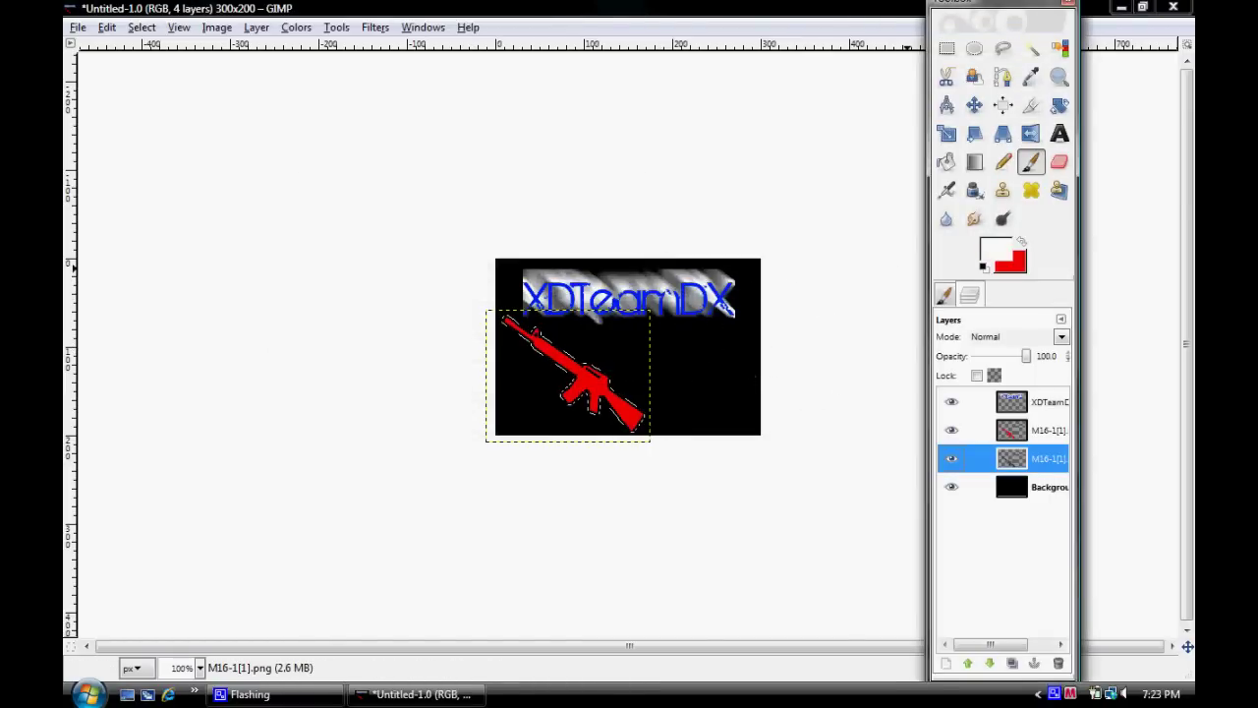
mouse_move(439, 305)
mouse_down()
mouse_move(718, 465)
mouse_move(427, 289)
mouse_up()
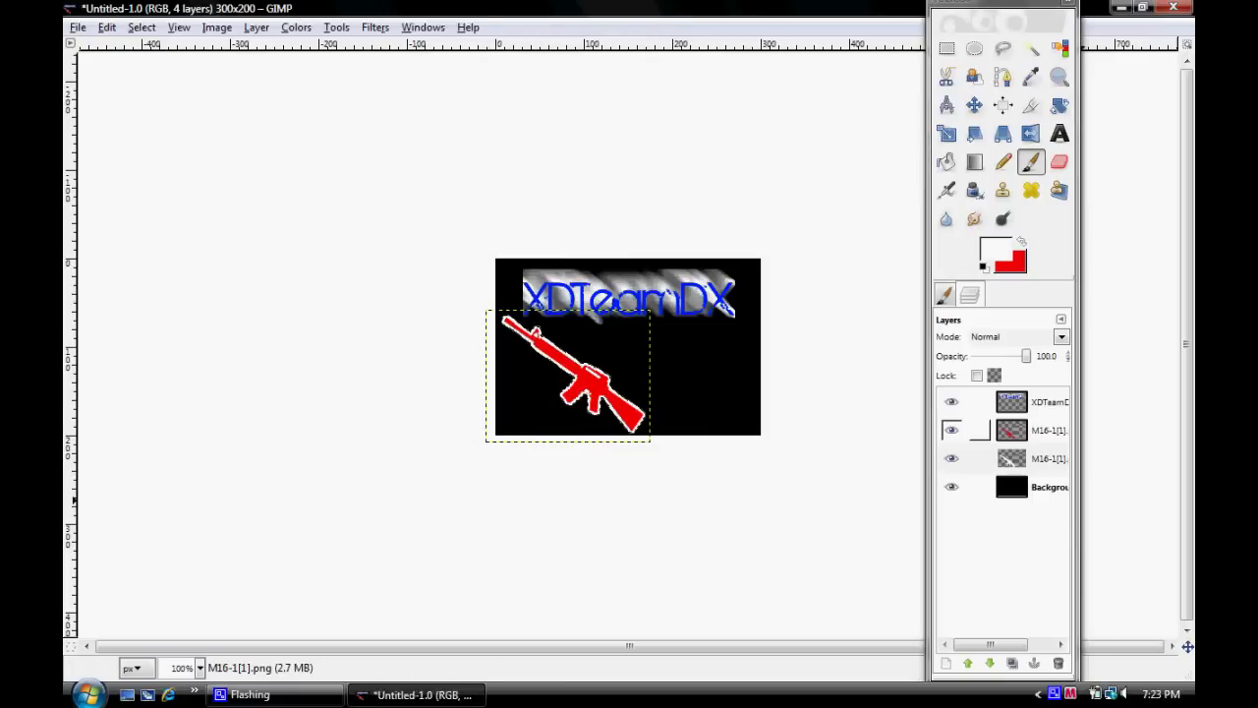
Merge the red rifle copy down onto the white-painted rifle layer and clear the selection.
click(1042, 402)
click(1032, 429)
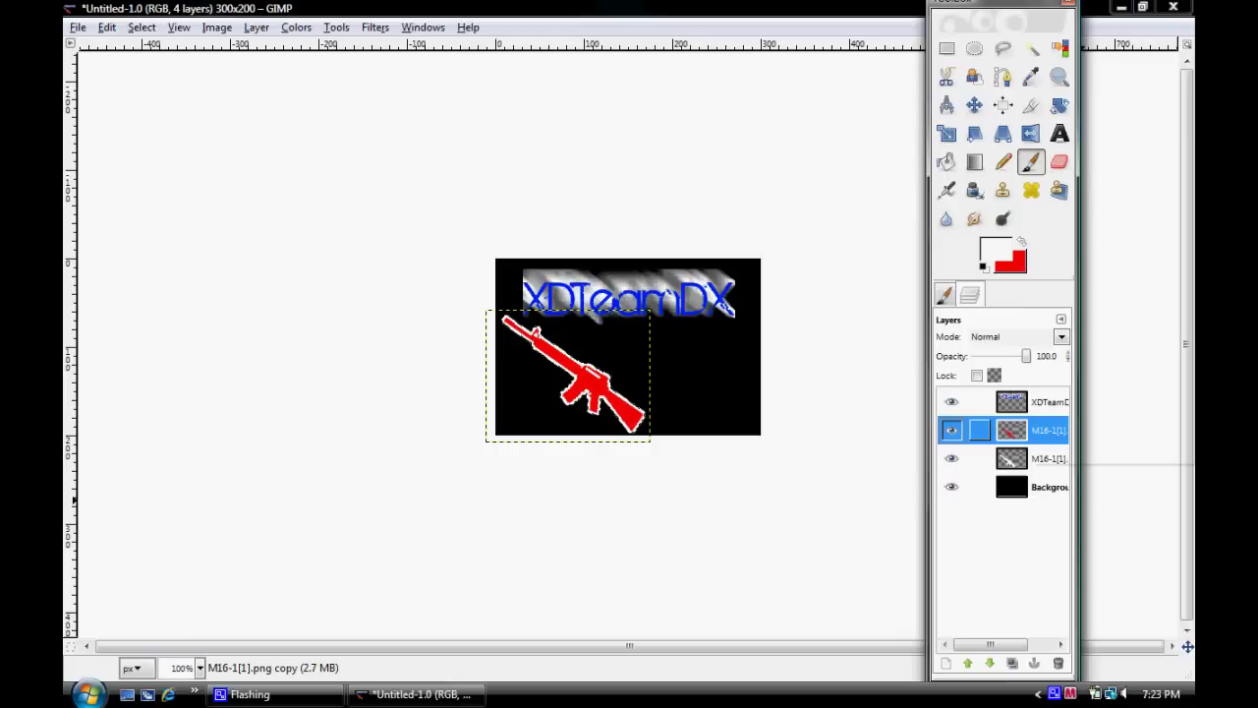
right_click(1032, 429)
click(1087, 111)
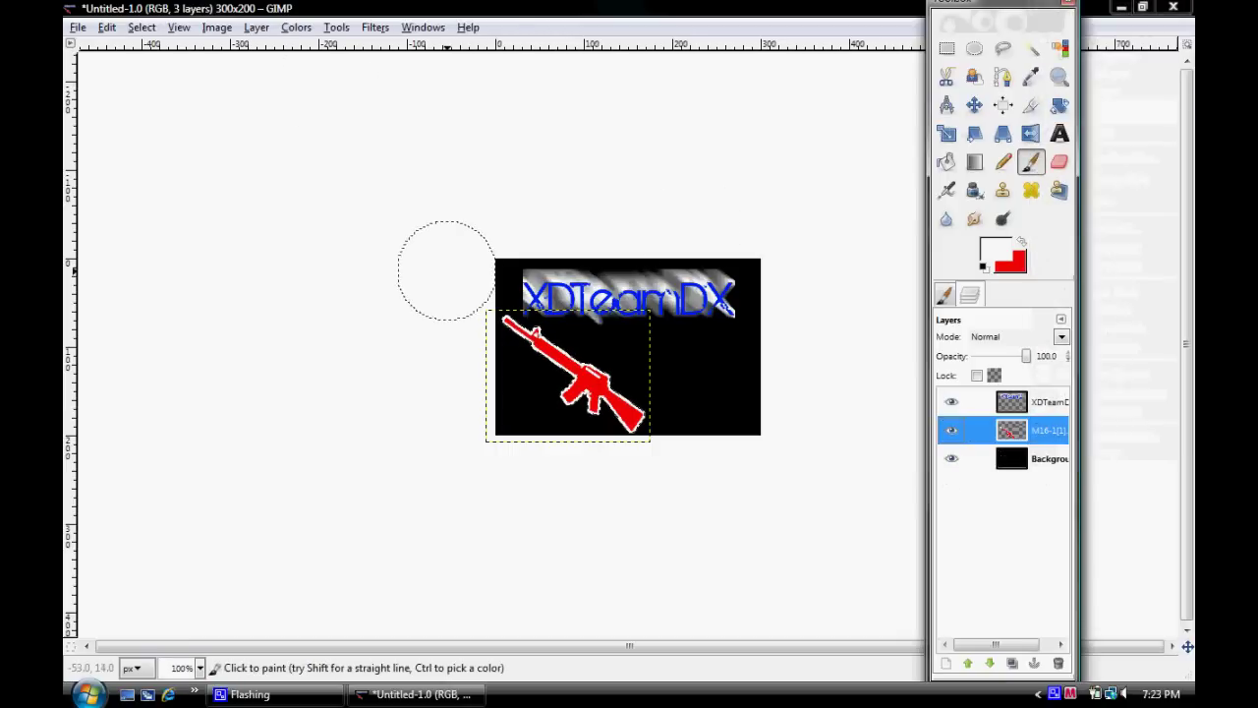
click(106, 26)
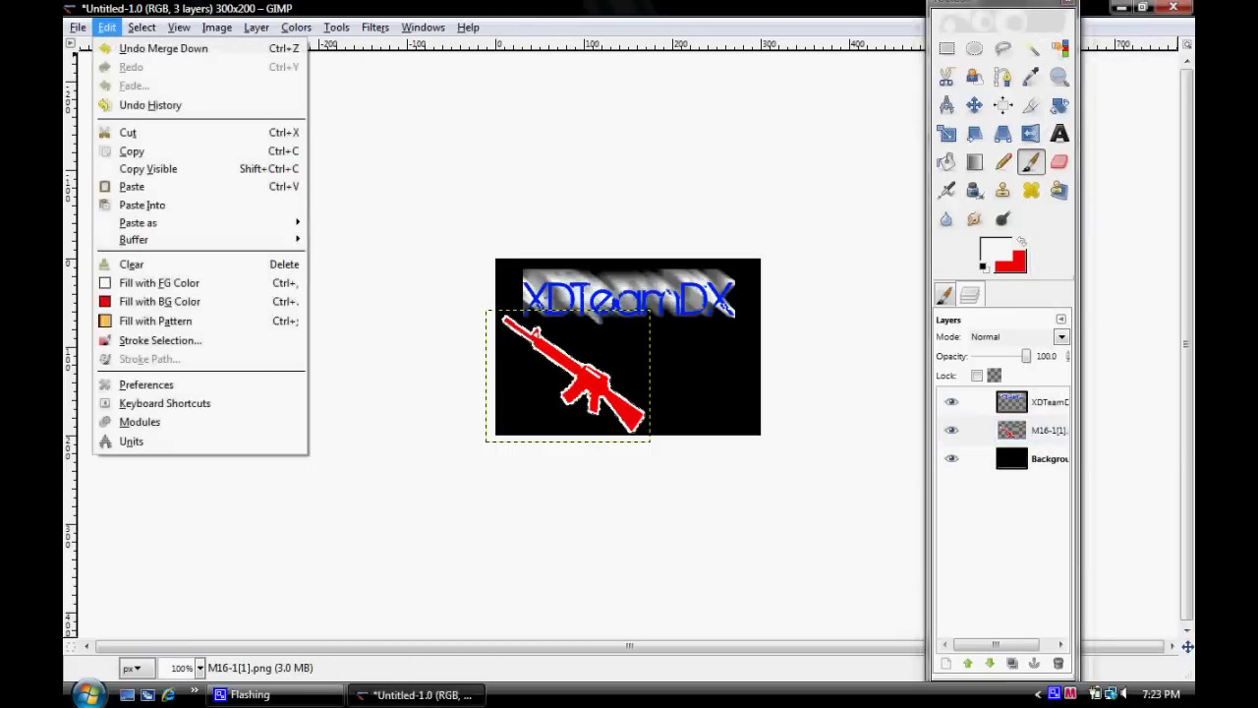
click(162, 90)
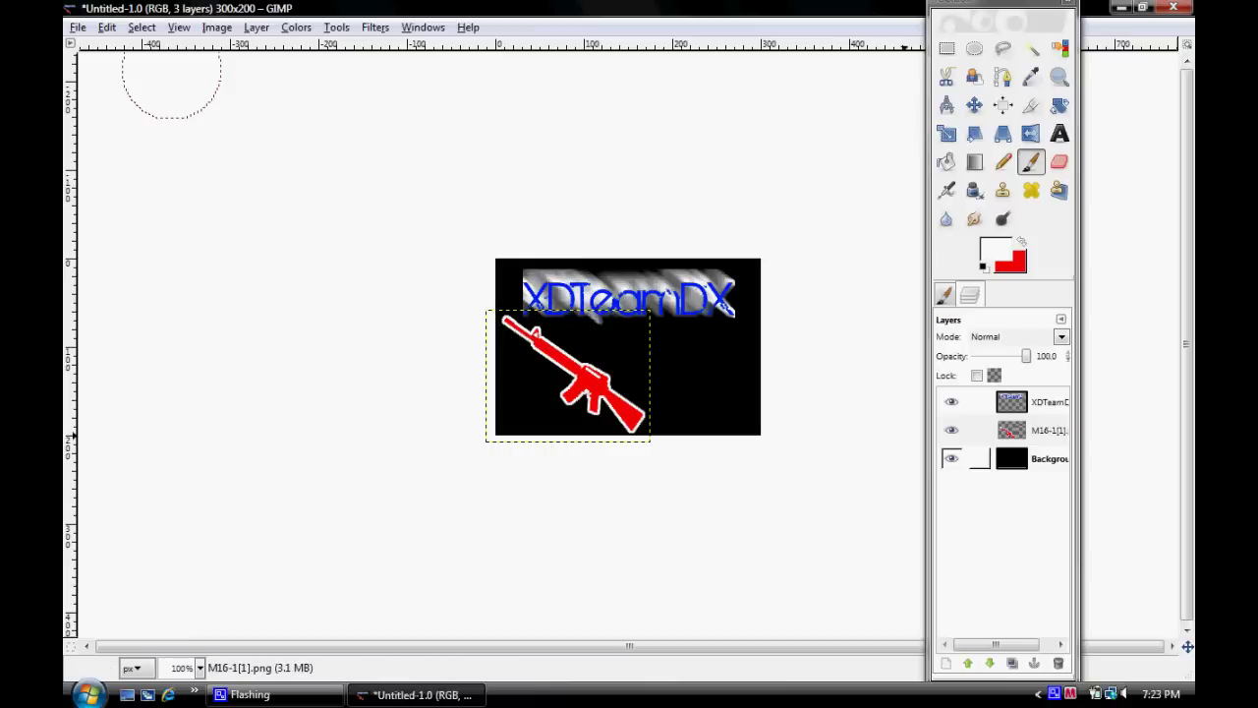
Add the pistol picture EagleGold[1].png as a new layer directly above the Background layer.
click(1030, 458)
click(78, 26)
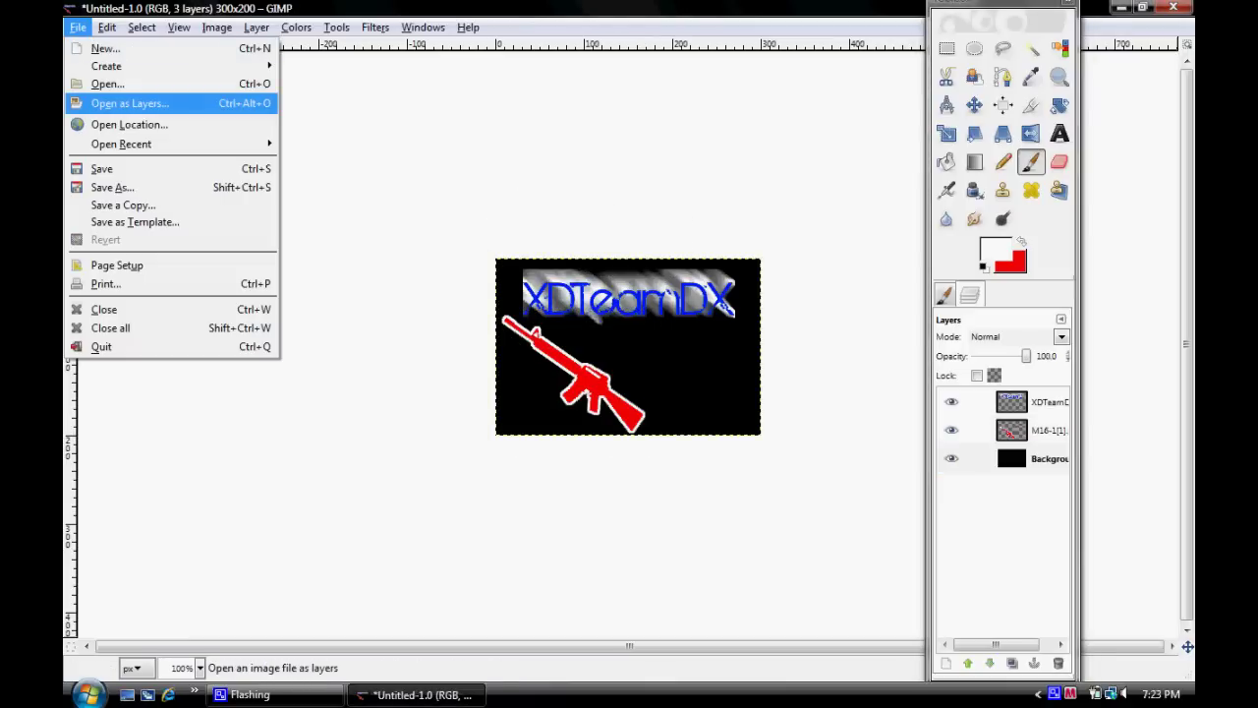
click(103, 103)
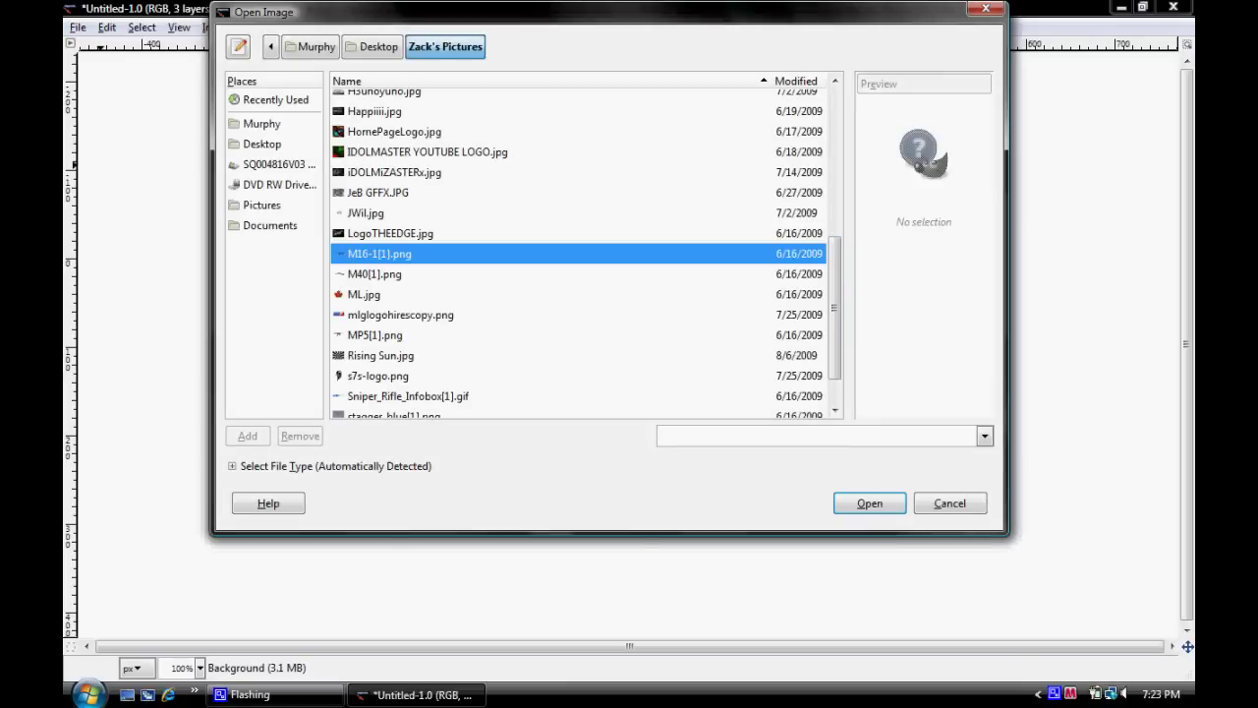
scroll(586, 252, down, 2)
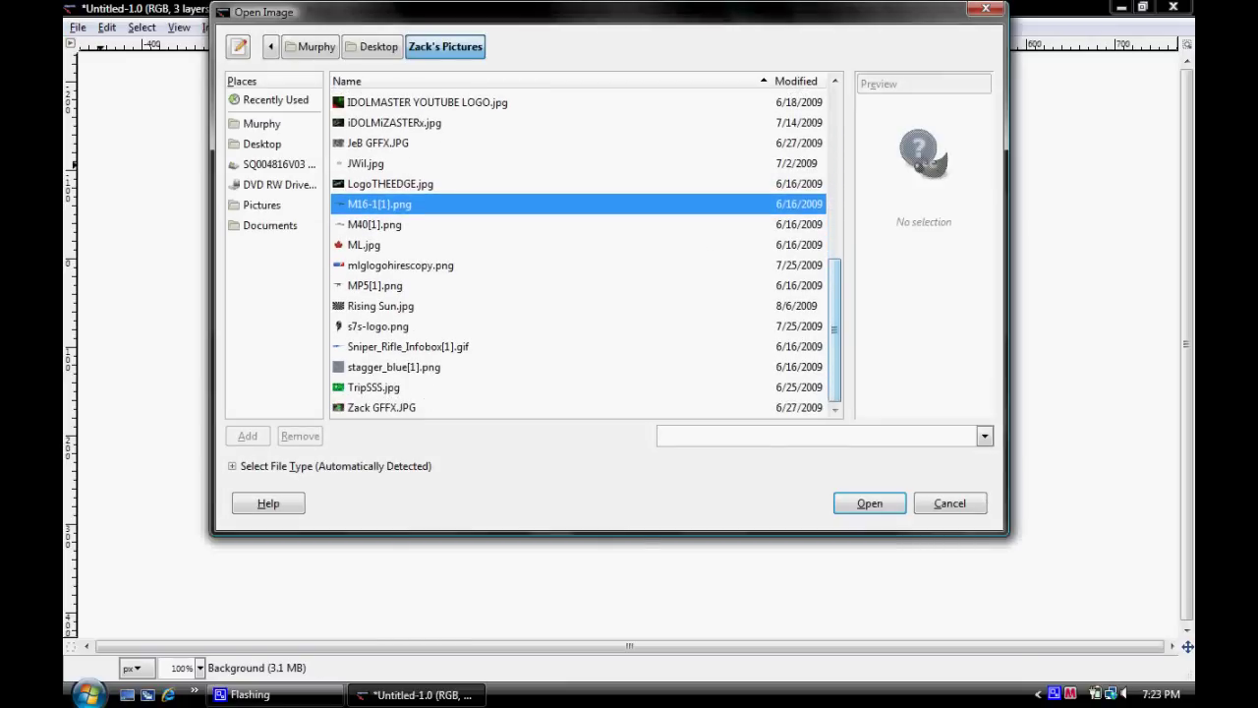
drag(835, 329, 835, 285)
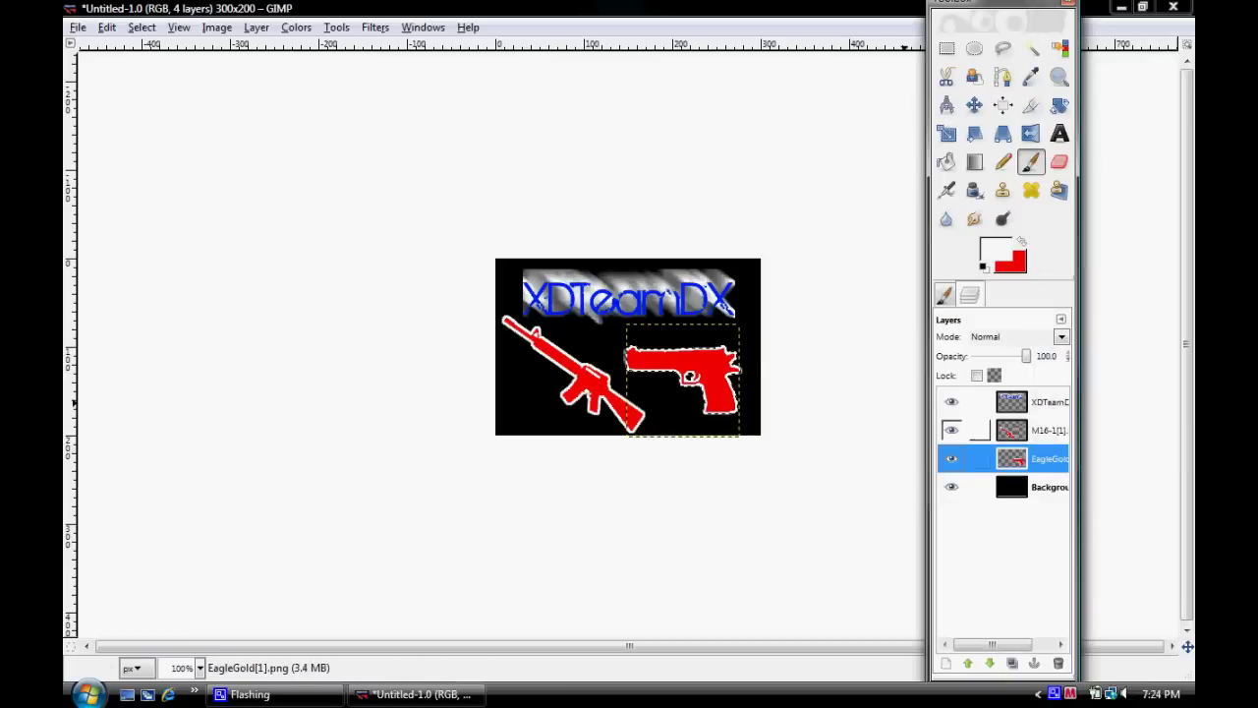
Move the pistol layer slightly within the canvas's lower-right area and clear the selection.
click(974, 105)
drag(678, 396, 688, 396)
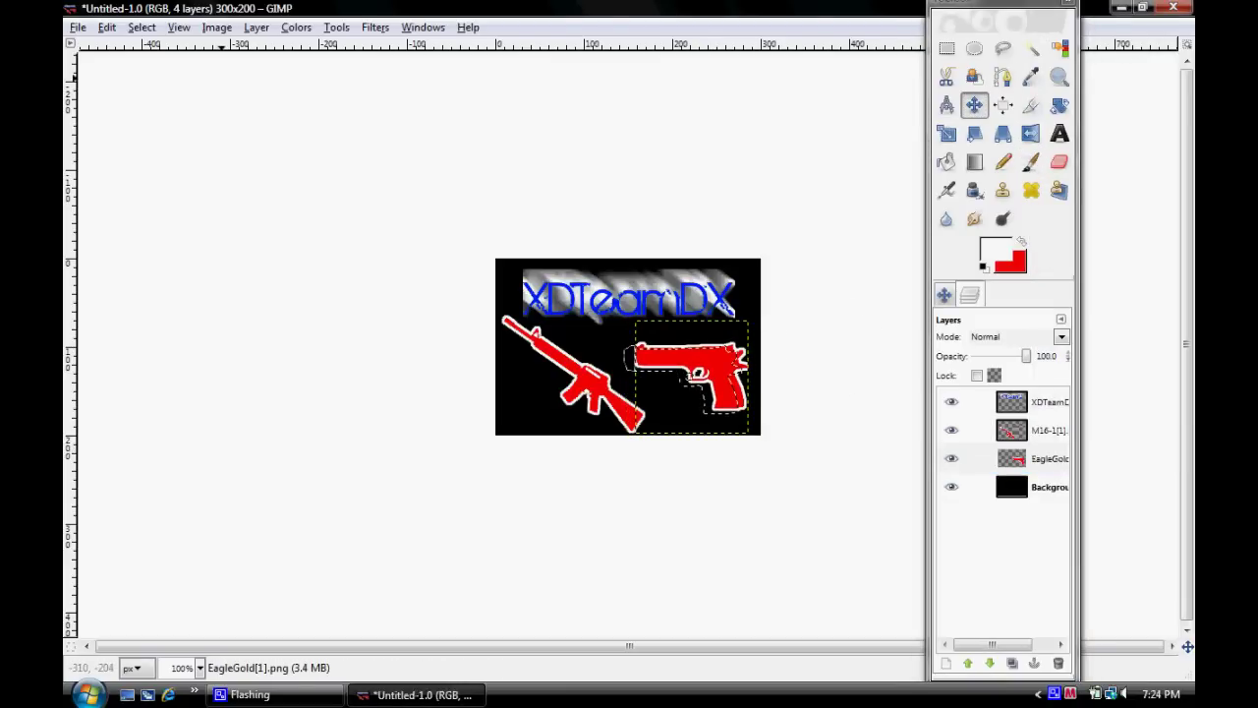
click(142, 26)
click(154, 70)
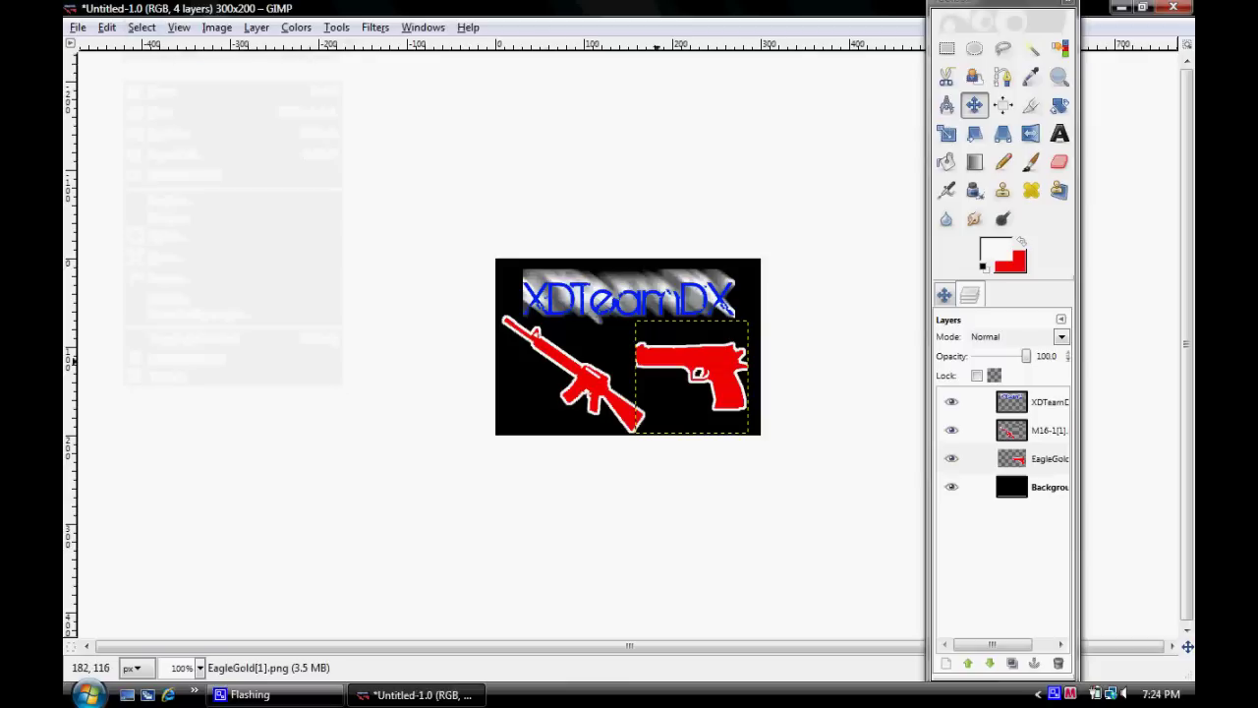
drag(698, 358, 694, 366)
Flip the pistol layer horizontally so that its muzzle faces away from the rifle.
click(1060, 105)
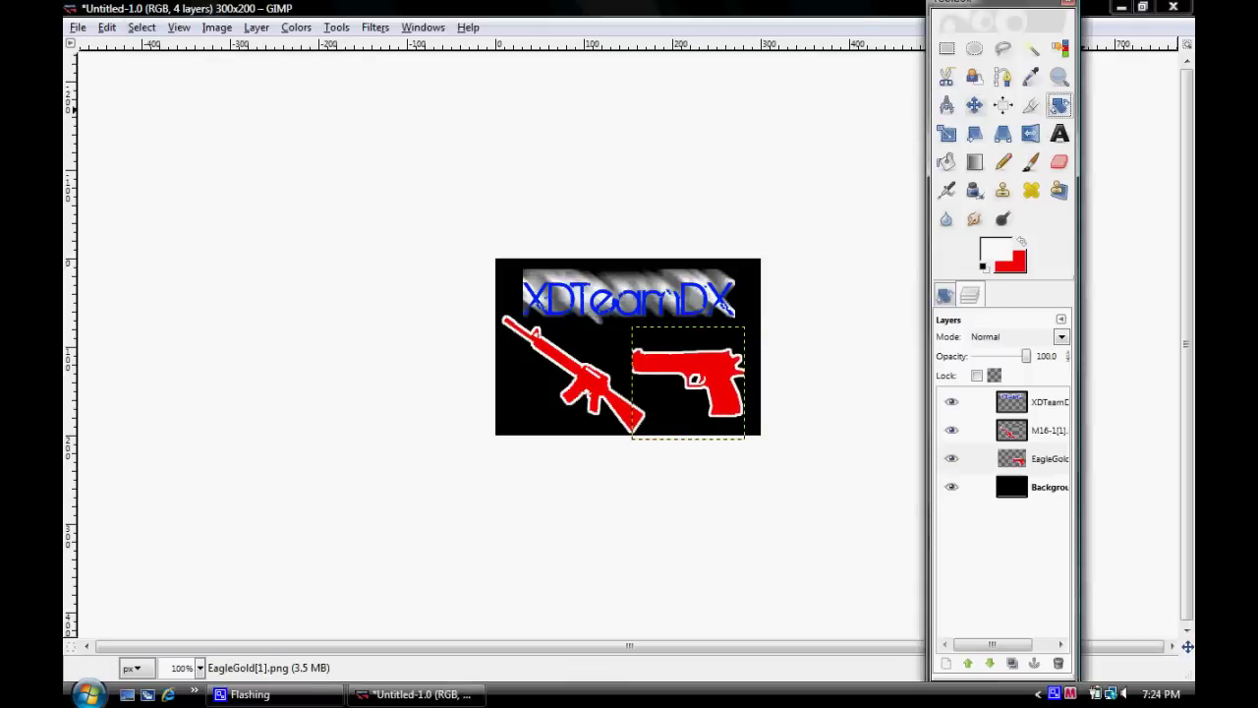
click(1031, 133)
click(721, 387)
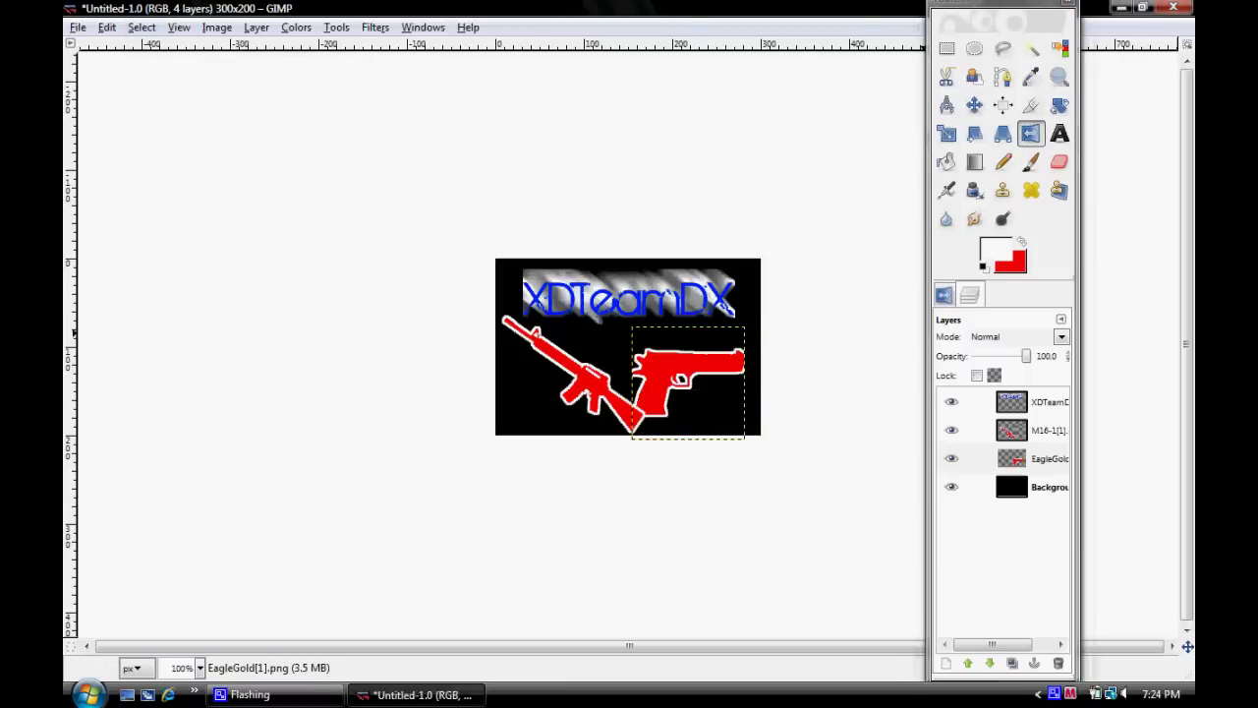
Rotate the pistol so its muzzle points toward the upper right and move it beside the rifle.
drag(722, 366, 713, 338)
key(Return)
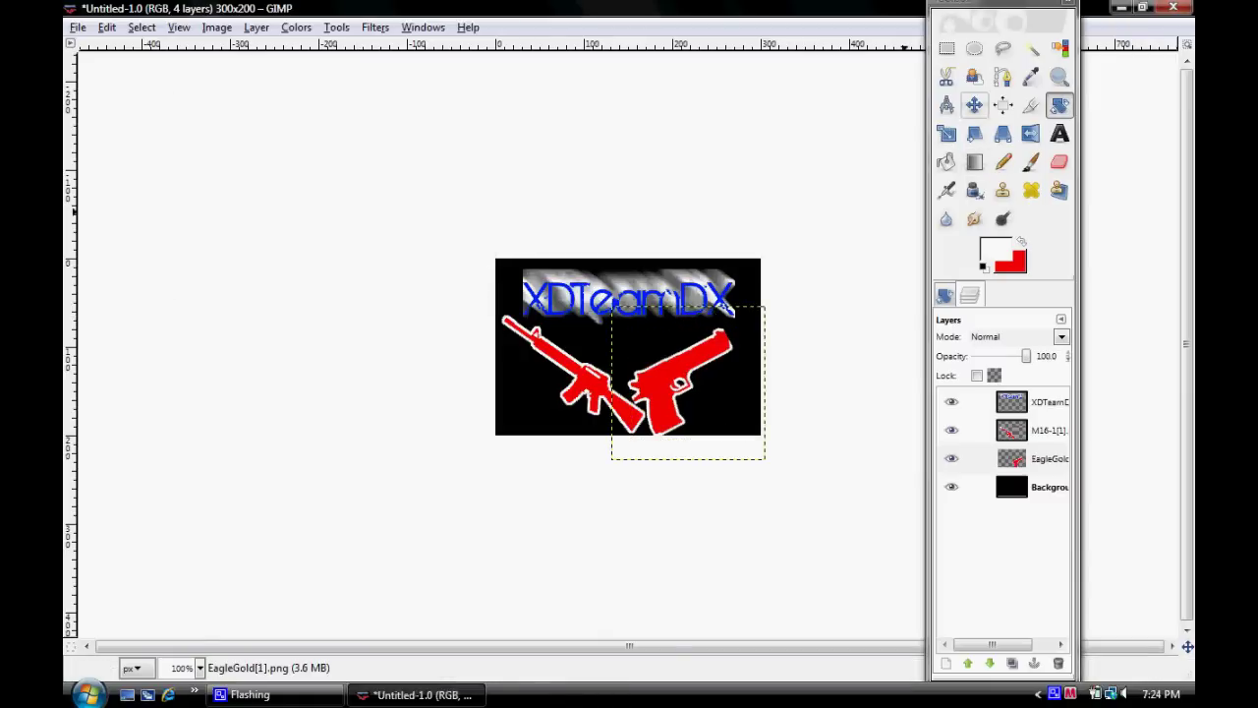
click(974, 105)
mouse_move(674, 384)
mouse_down()
mouse_move(694, 377)
mouse_move(678, 380)
mouse_move(691, 378)
mouse_move(684, 366)
mouse_move(712, 380)
mouse_move(683, 371)
mouse_up()
click(1012, 458)
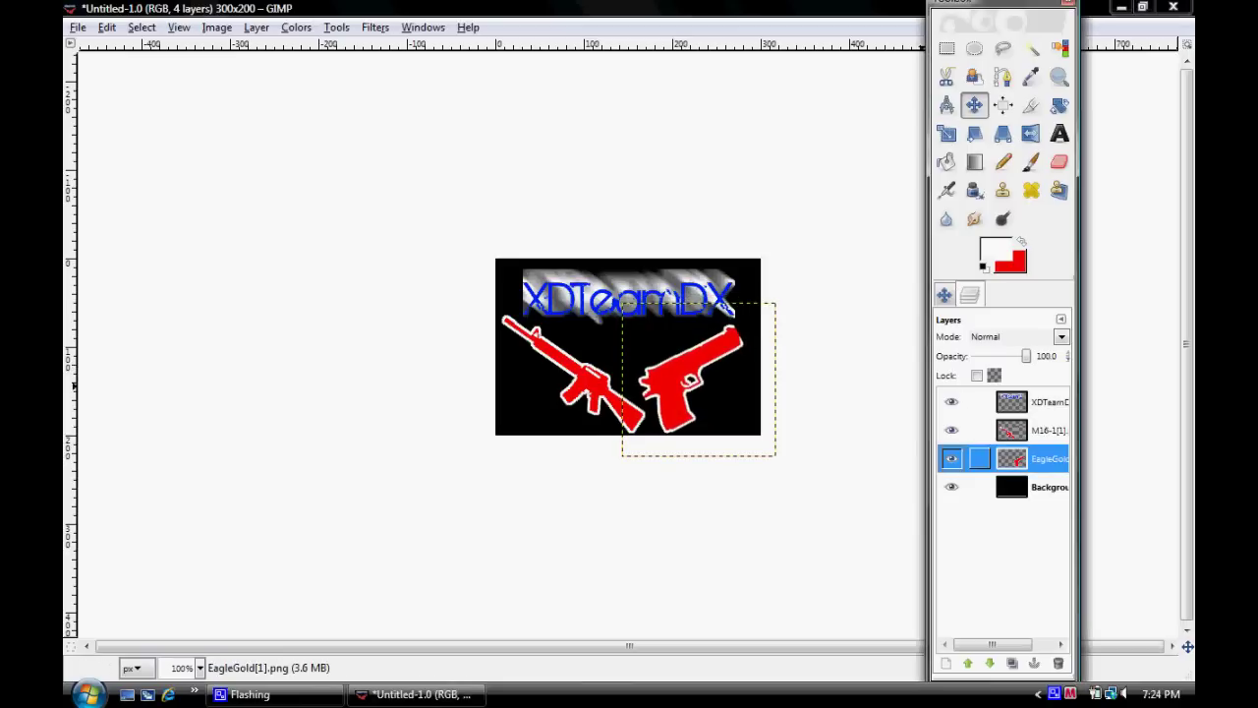
click(1032, 430)
click(1032, 401)
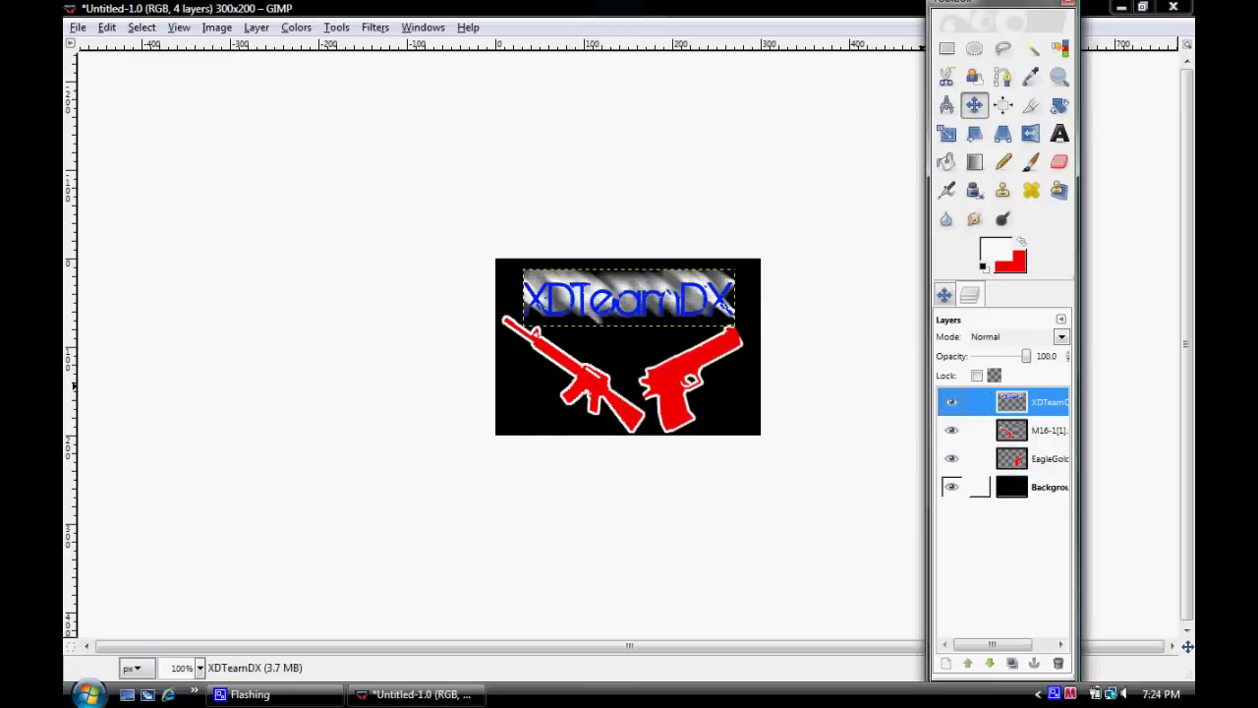
click(1041, 486)
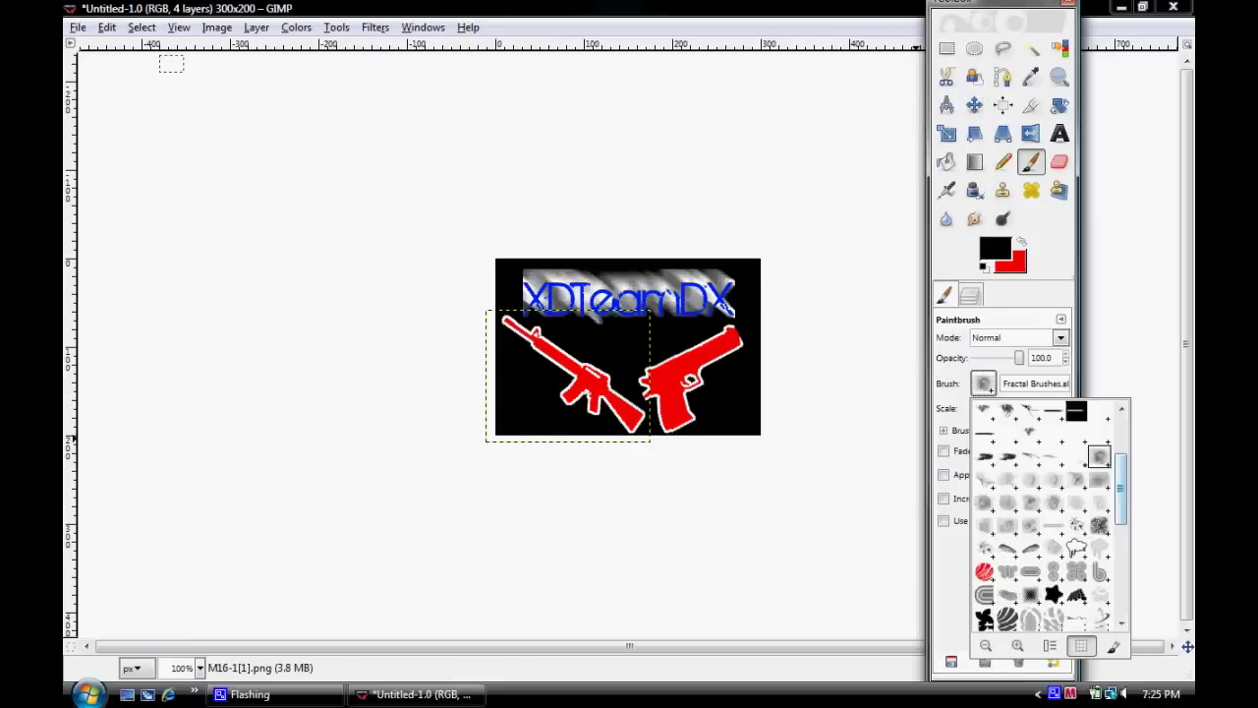
Choose GIMP Brush#18 as the Paintbrush's brush.
scroll(1047, 516, down, 4)
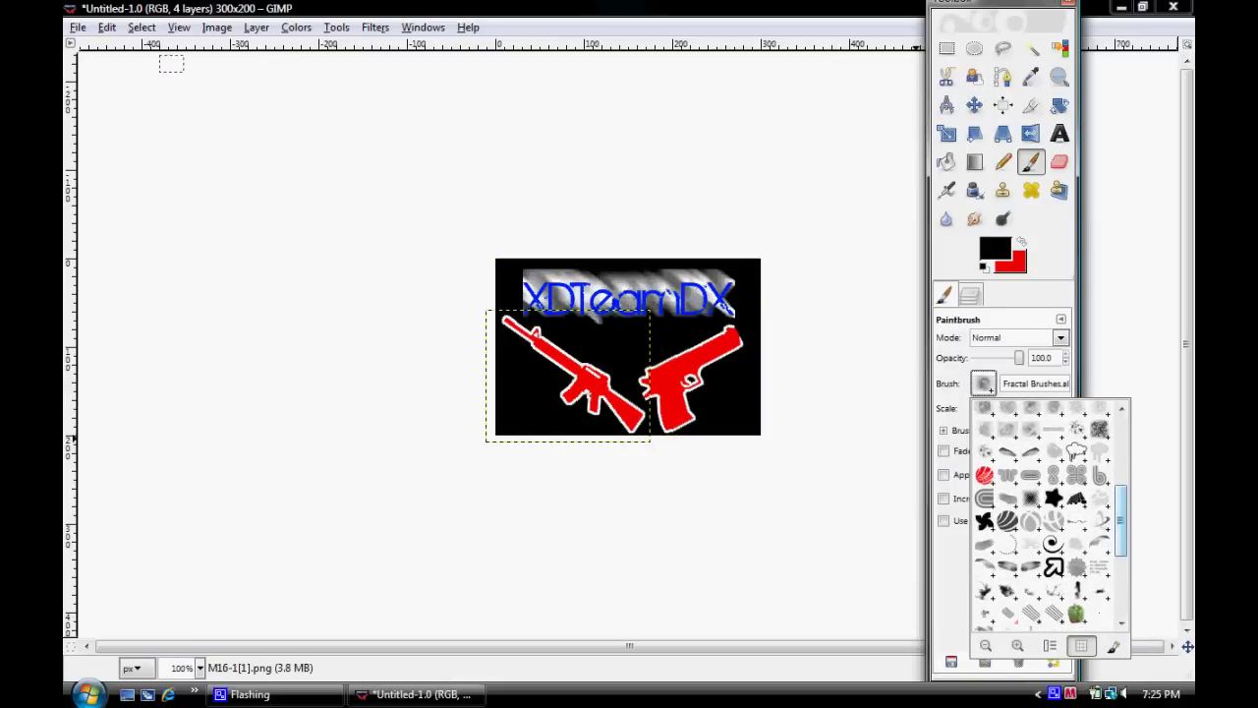
click(1099, 474)
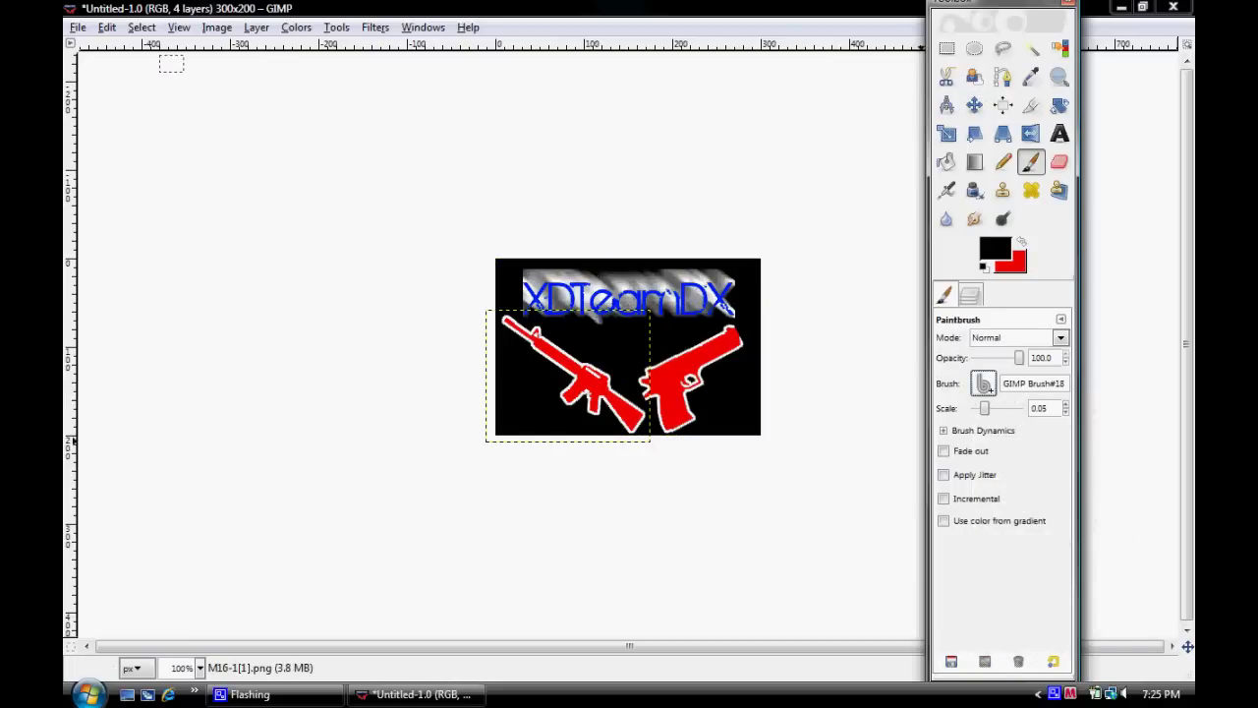
Detach and close the Layers dialog, and add it back to the toolbox dock.
drag(970, 294, 1028, 478)
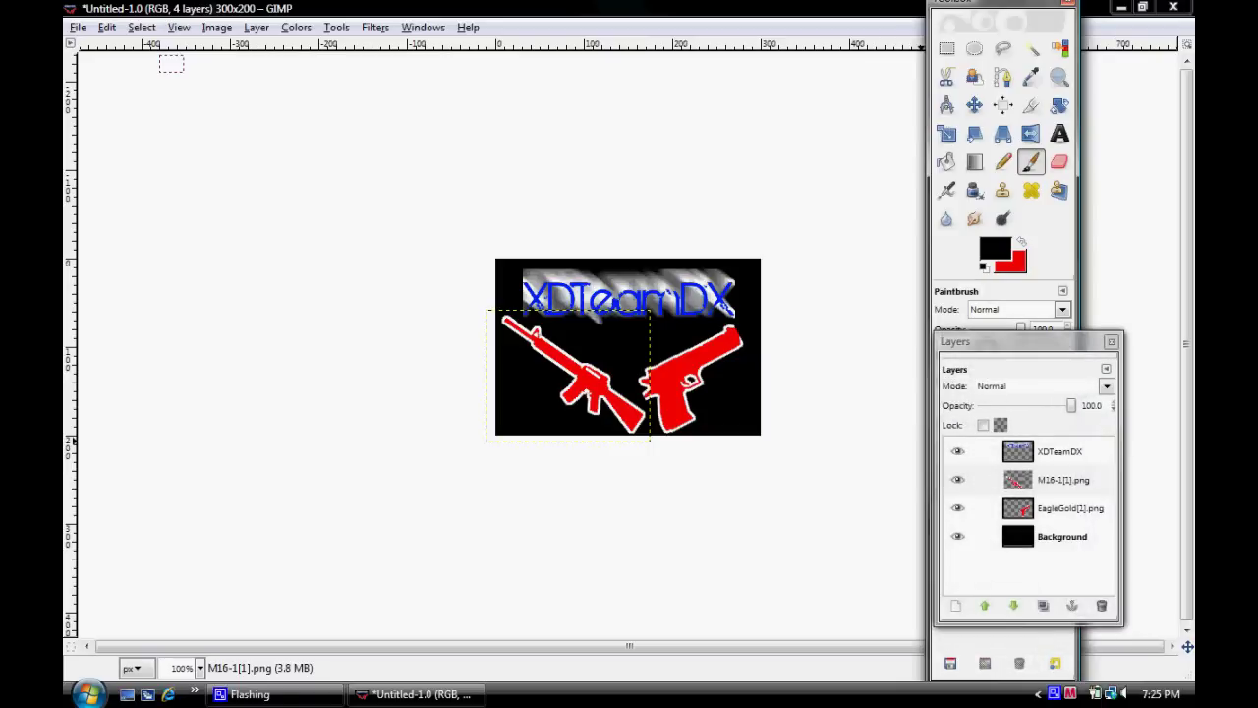
click(1111, 341)
click(1062, 291)
mouse_move(964, 324)
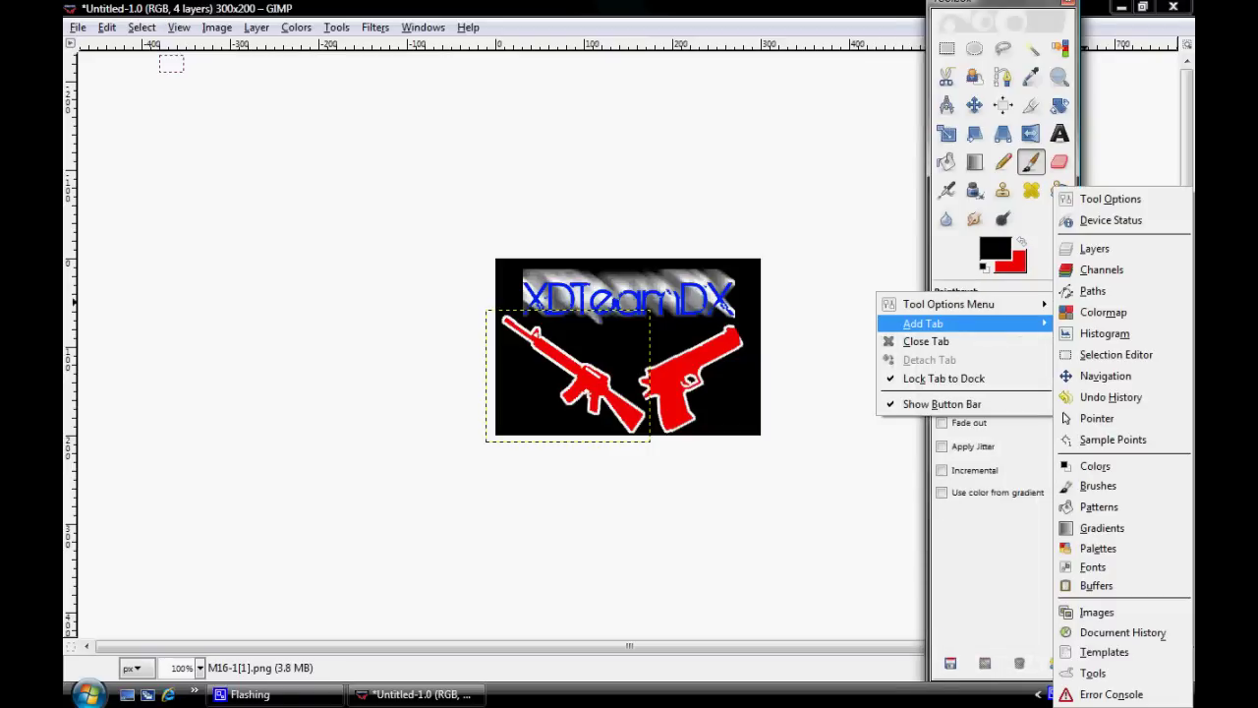
click(1094, 248)
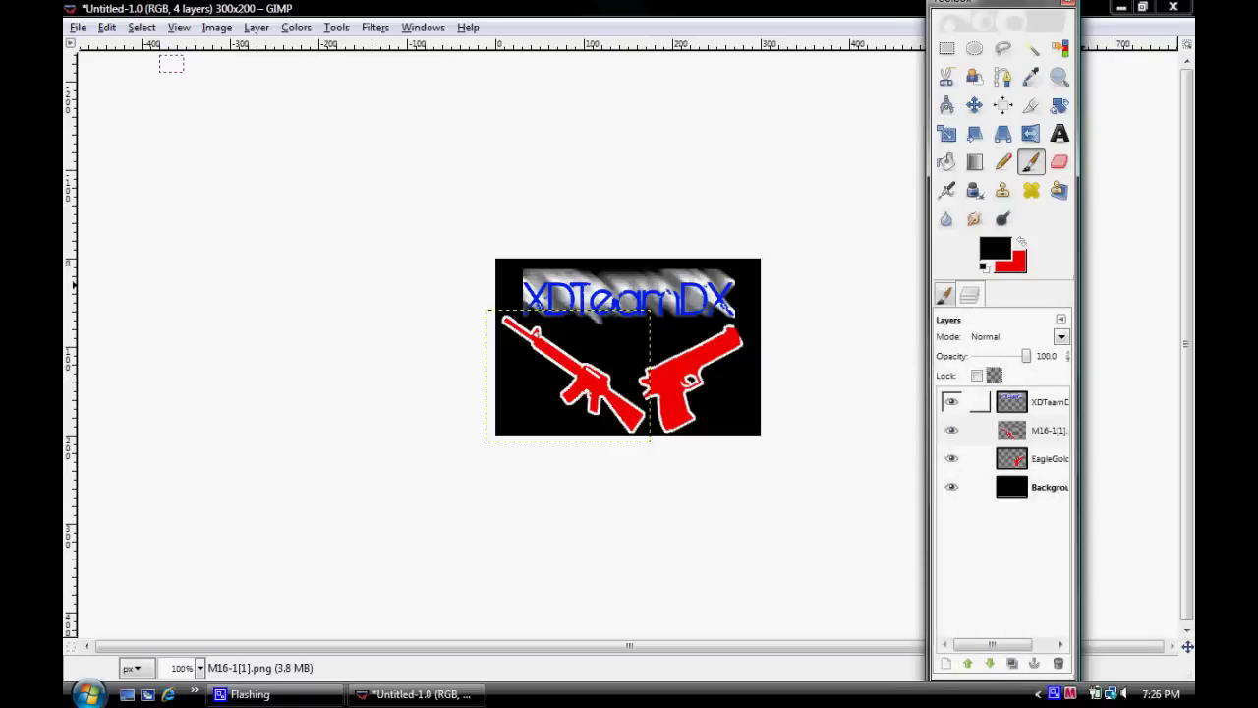
Create a new 300 x 200 pixel layer with transparency fill above the M16 rifle layer.
key(ctrl+shift+n)
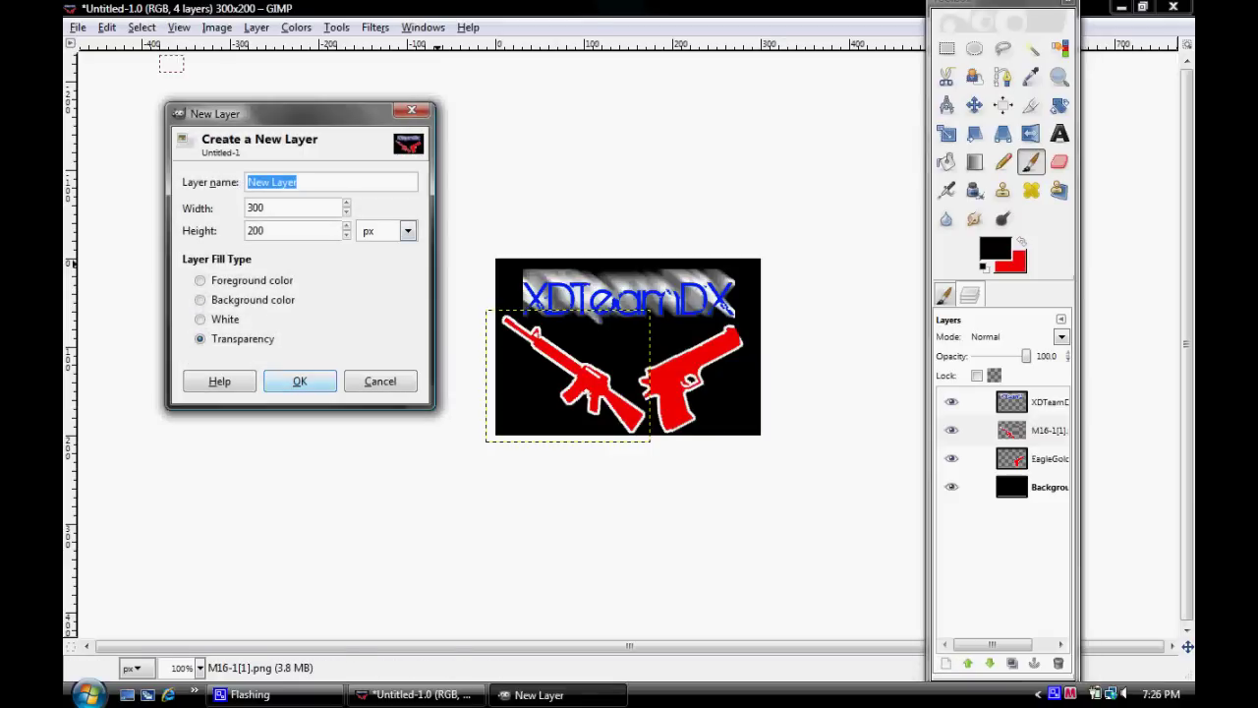
click(299, 382)
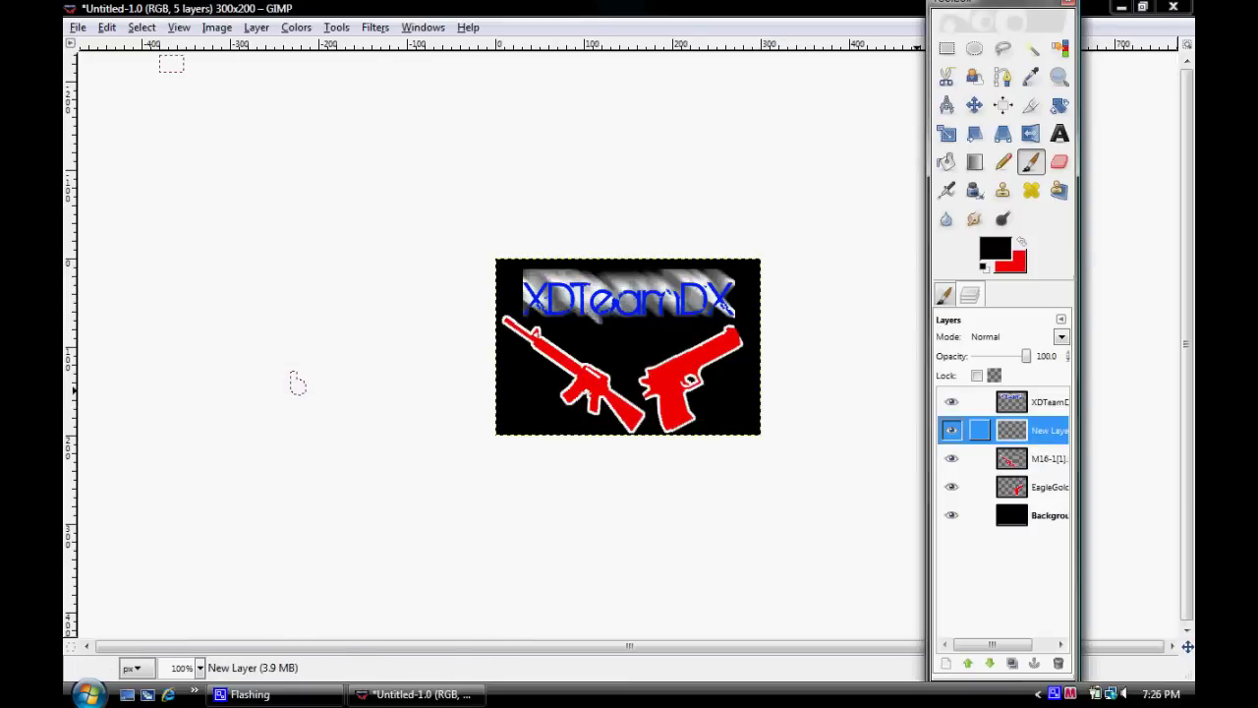
Choose the black SparklingTea splatter brush for the Paintbrush and set its scale to 0.29.
click(945, 294)
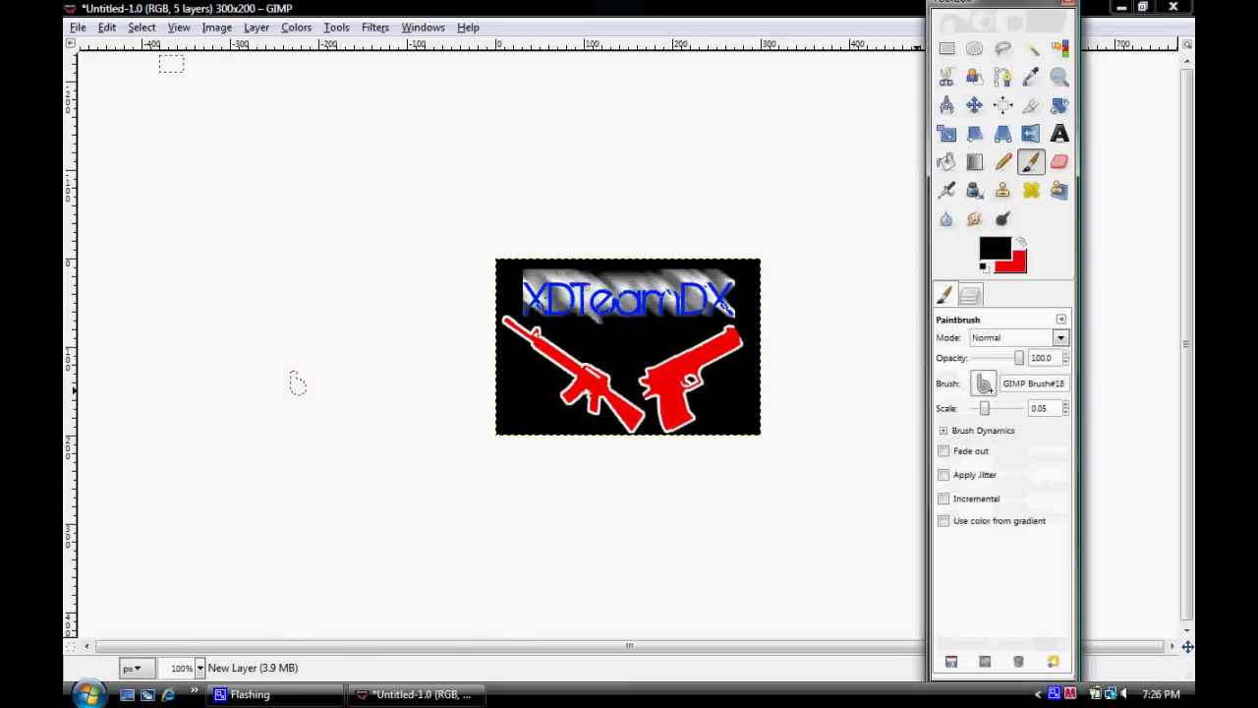
click(983, 384)
scroll(1046, 516, down, 8)
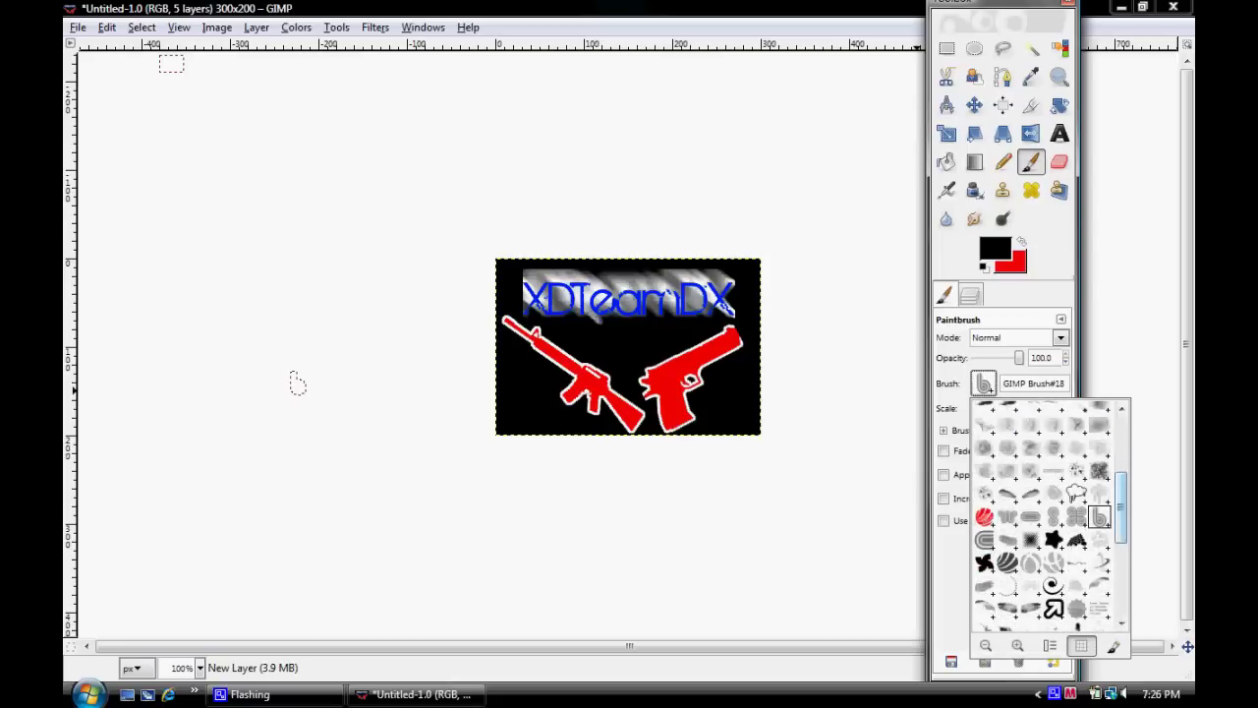
scroll(1047, 516, up, 6)
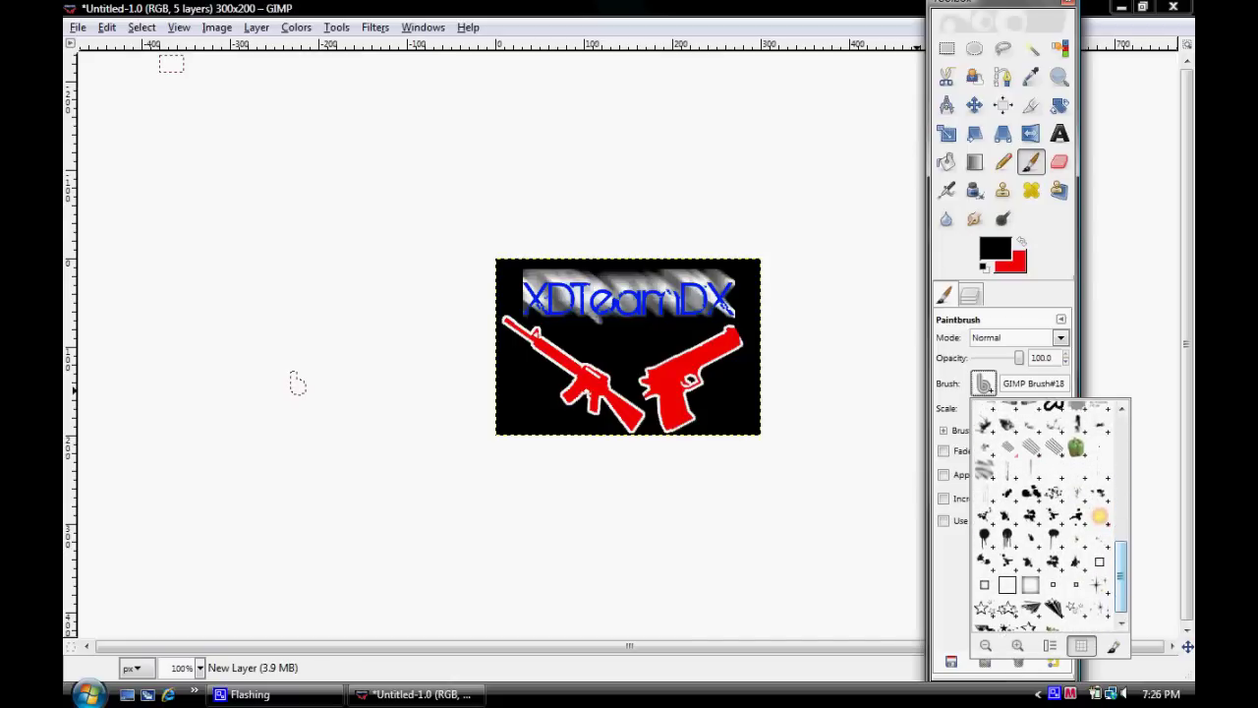
scroll(1047, 516, down, 5)
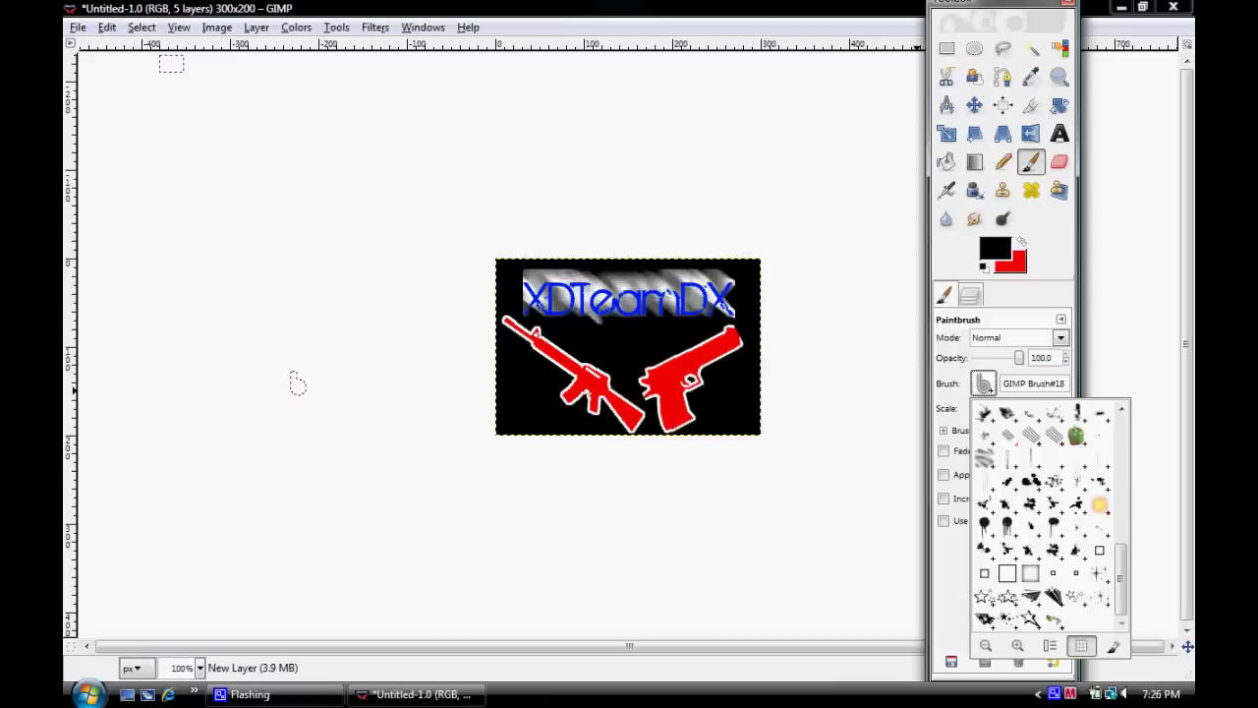
click(1099, 504)
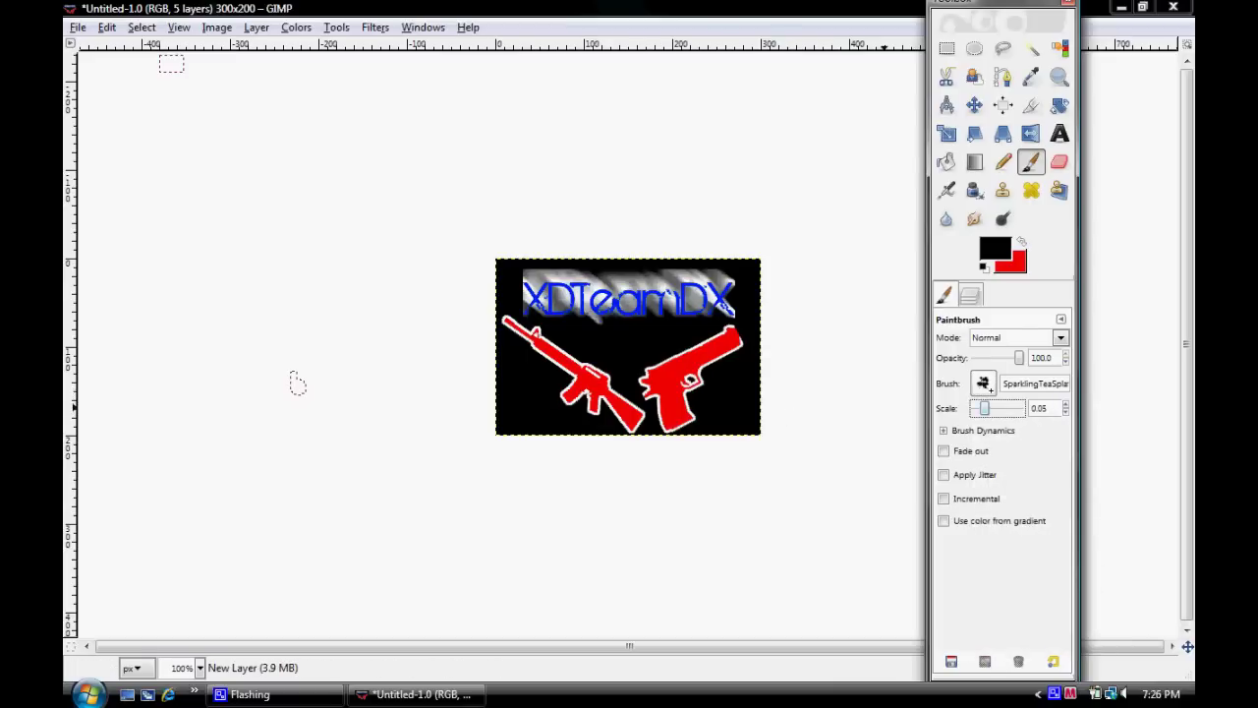
Set the foreground color to bright green from the saved color swatches.
click(993, 248)
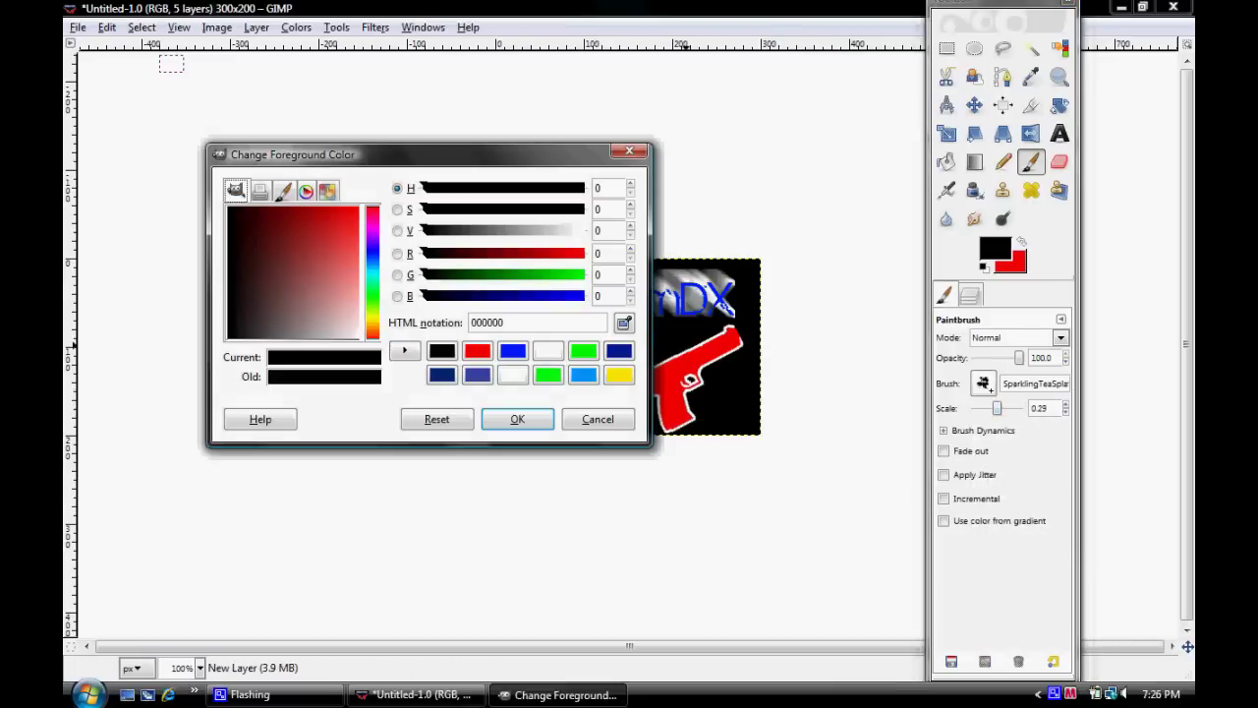
click(584, 351)
click(517, 418)
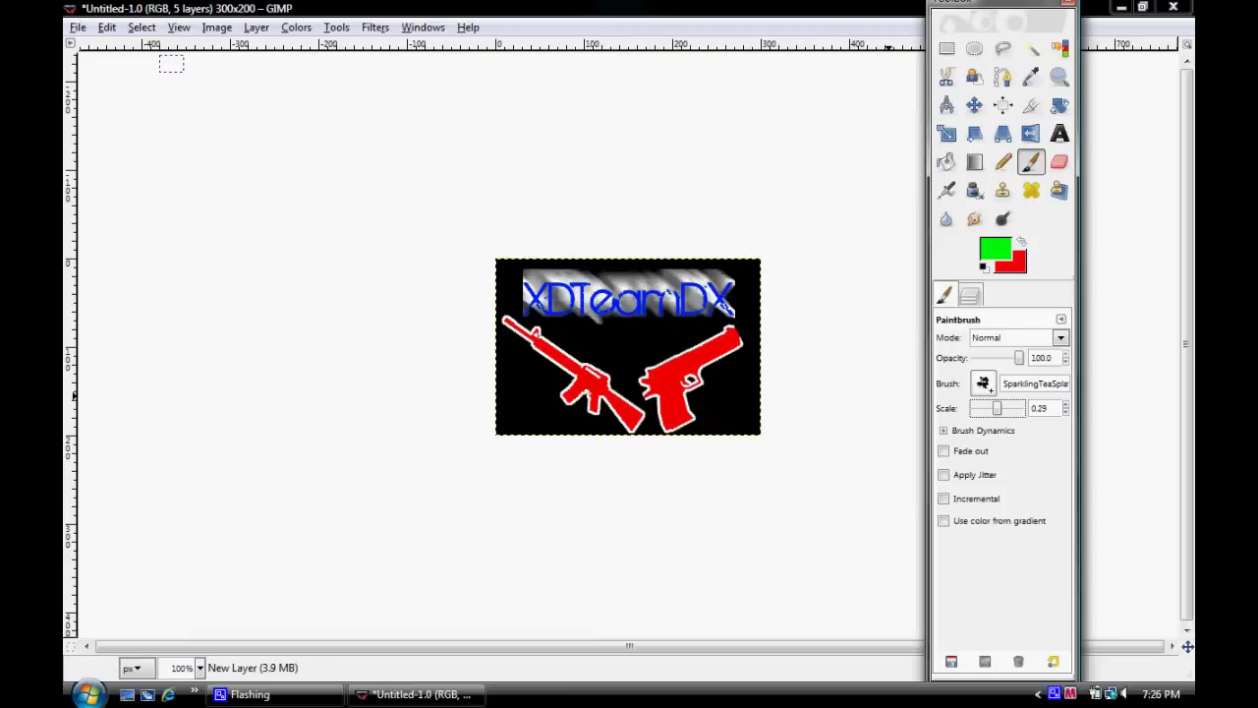
Delete the M16 rifle, EagleGold pistol and empty New Layer layers, keeping only the XDTeamDX lettering and the Background.
click(969, 295)
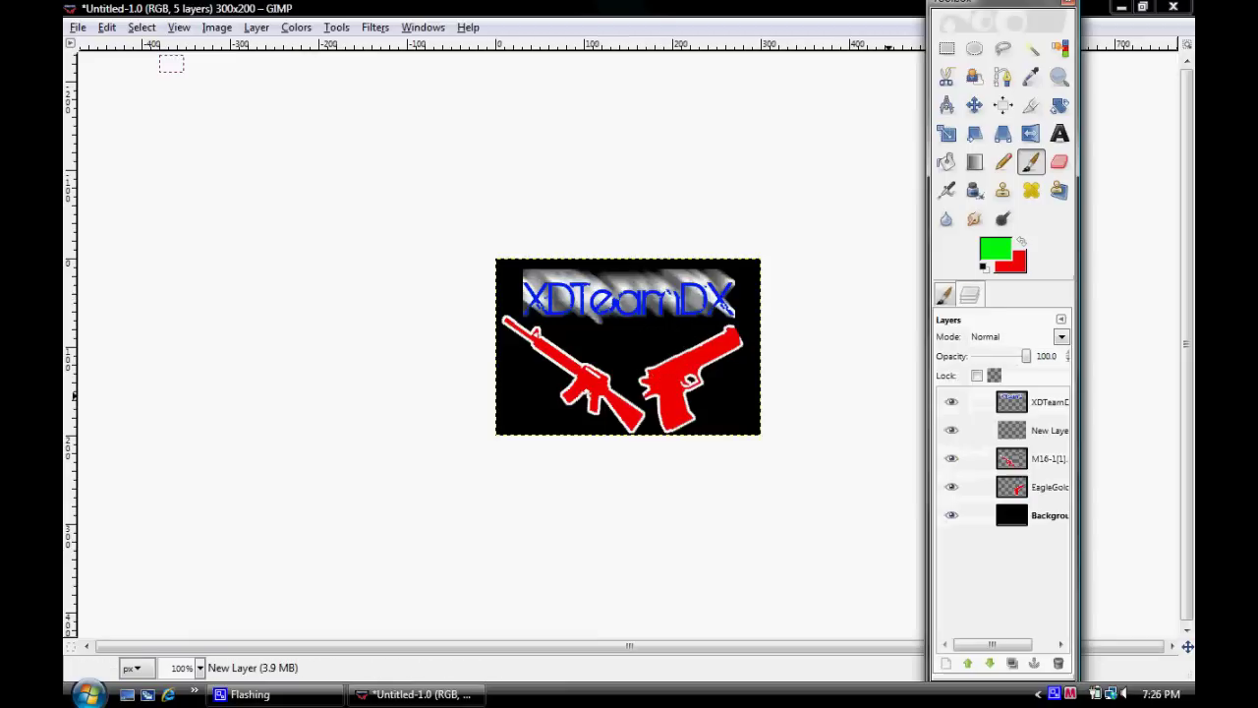
right_click(1022, 458)
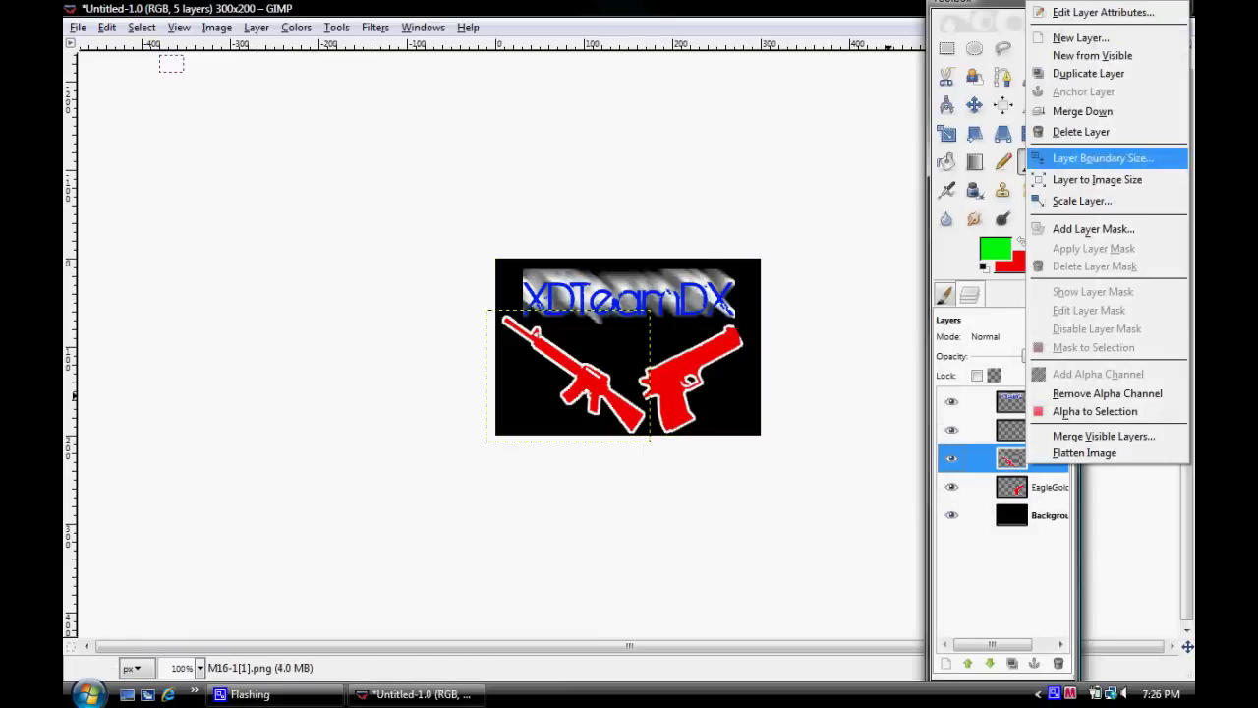
click(1080, 131)
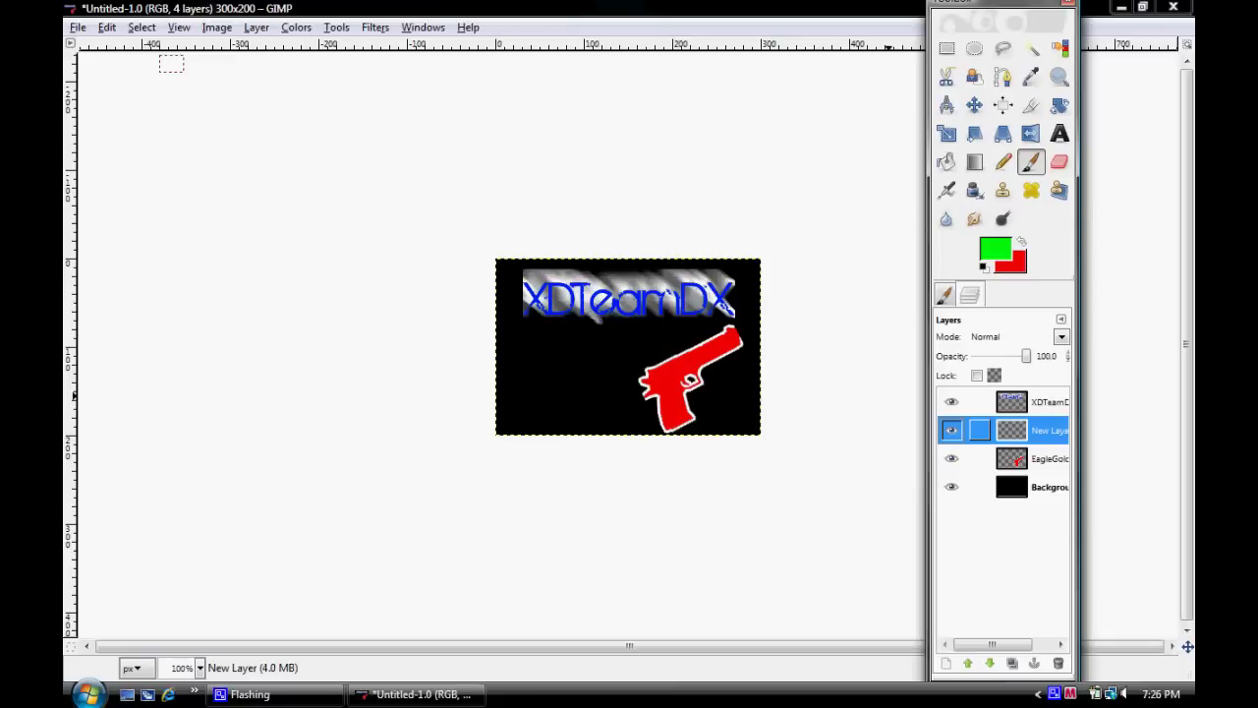
right_click(1022, 458)
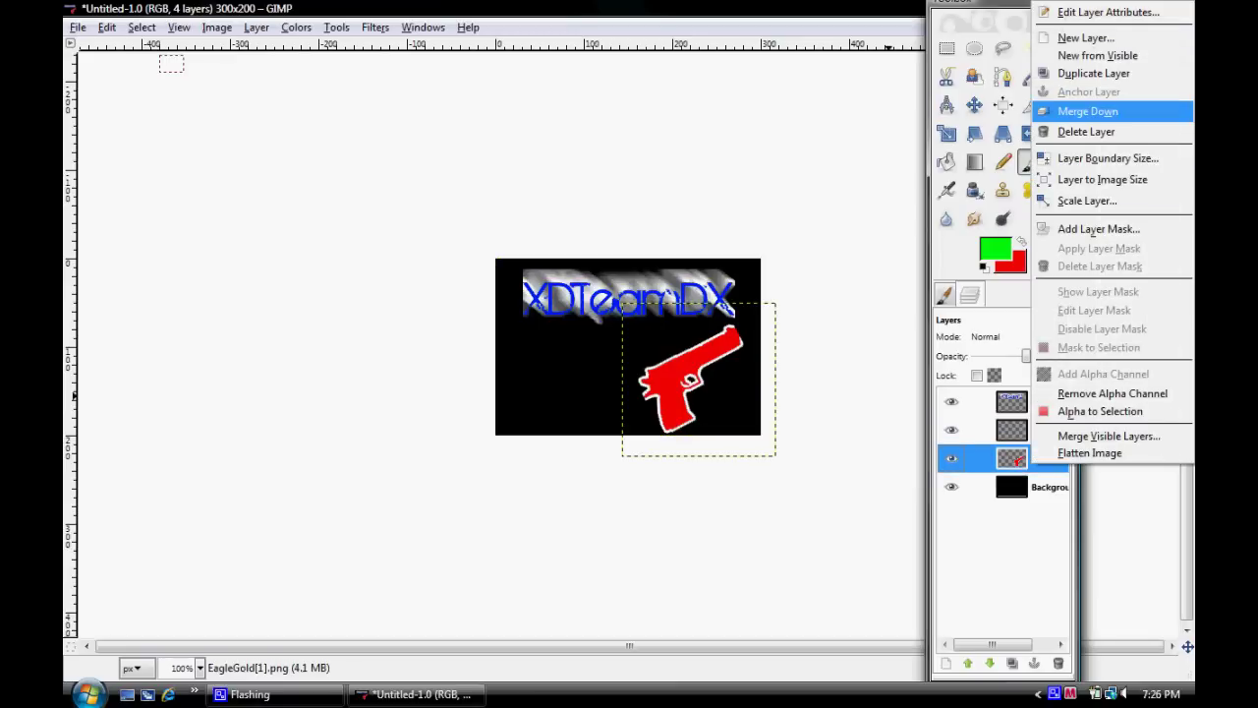
click(1088, 111)
right_click(1022, 430)
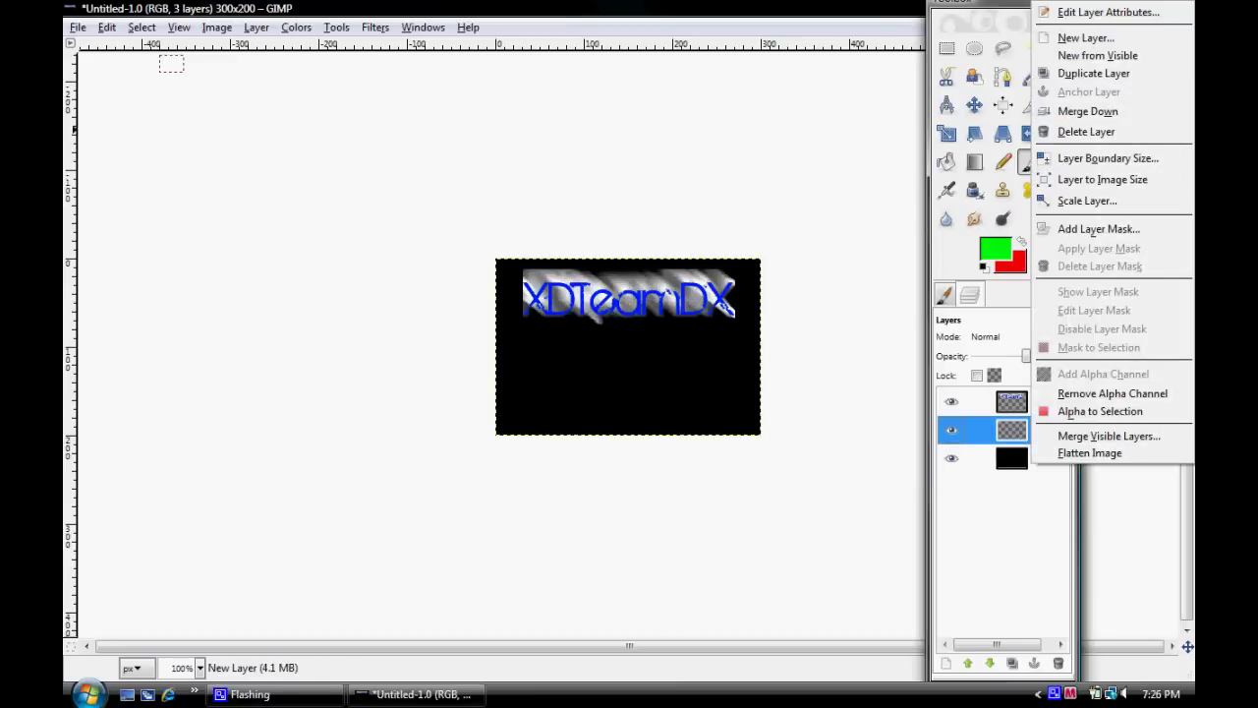
click(1088, 111)
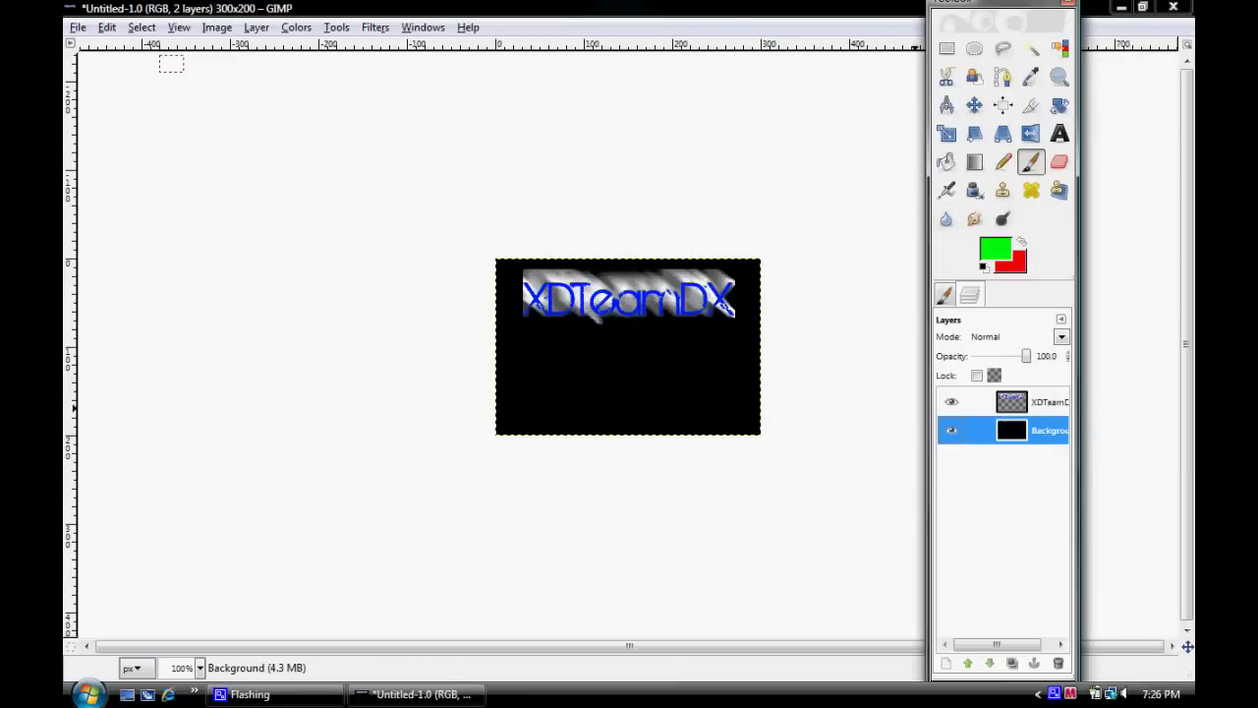
click(944, 294)
drag(1008, 408, 999, 407)
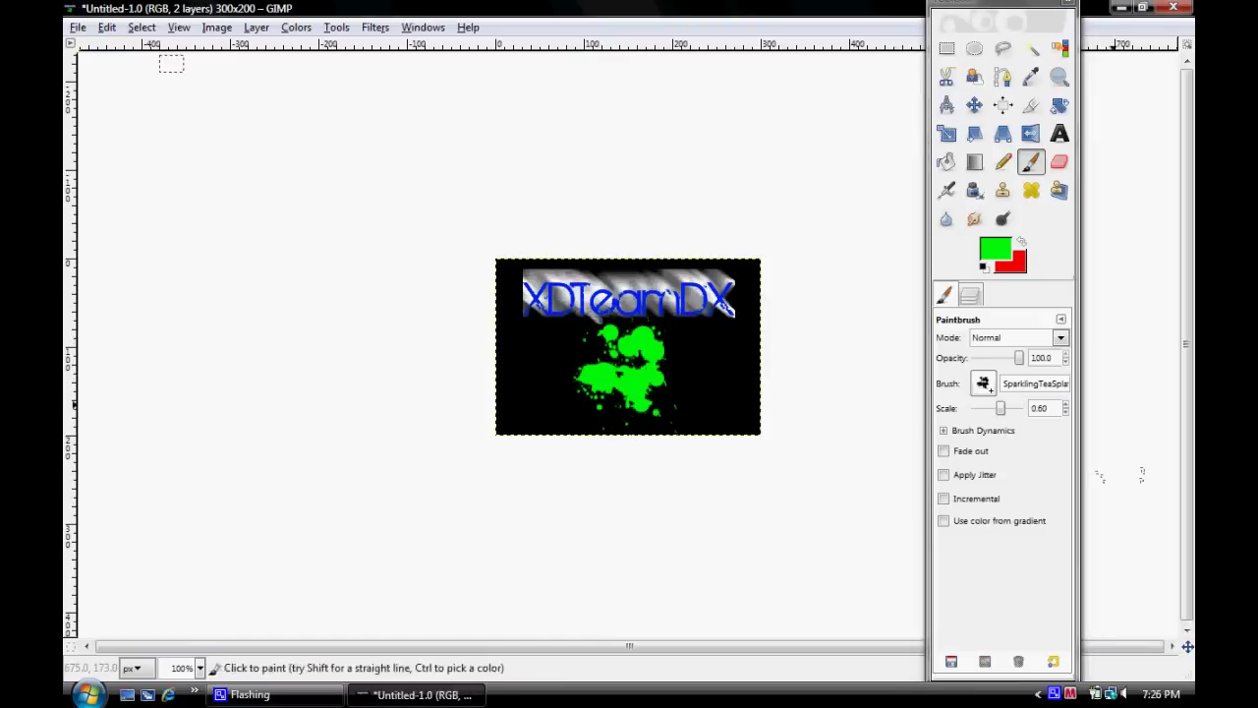
click(685, 287)
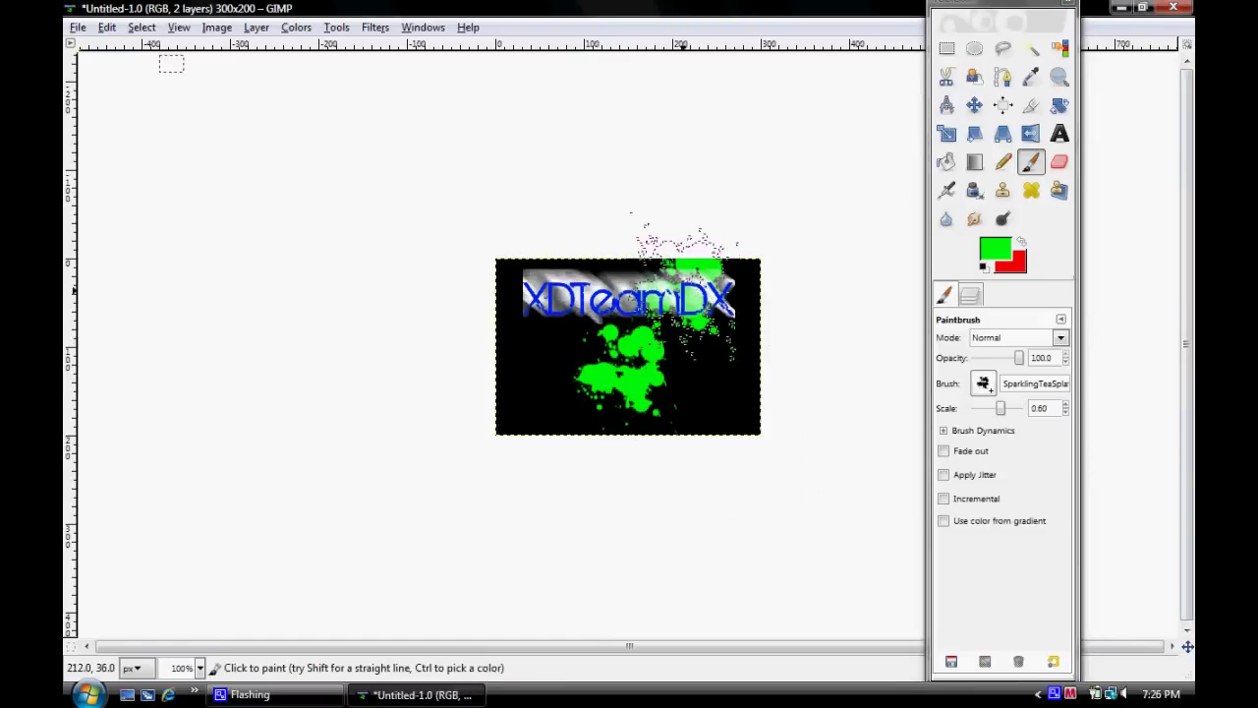
key(ctrl+z)
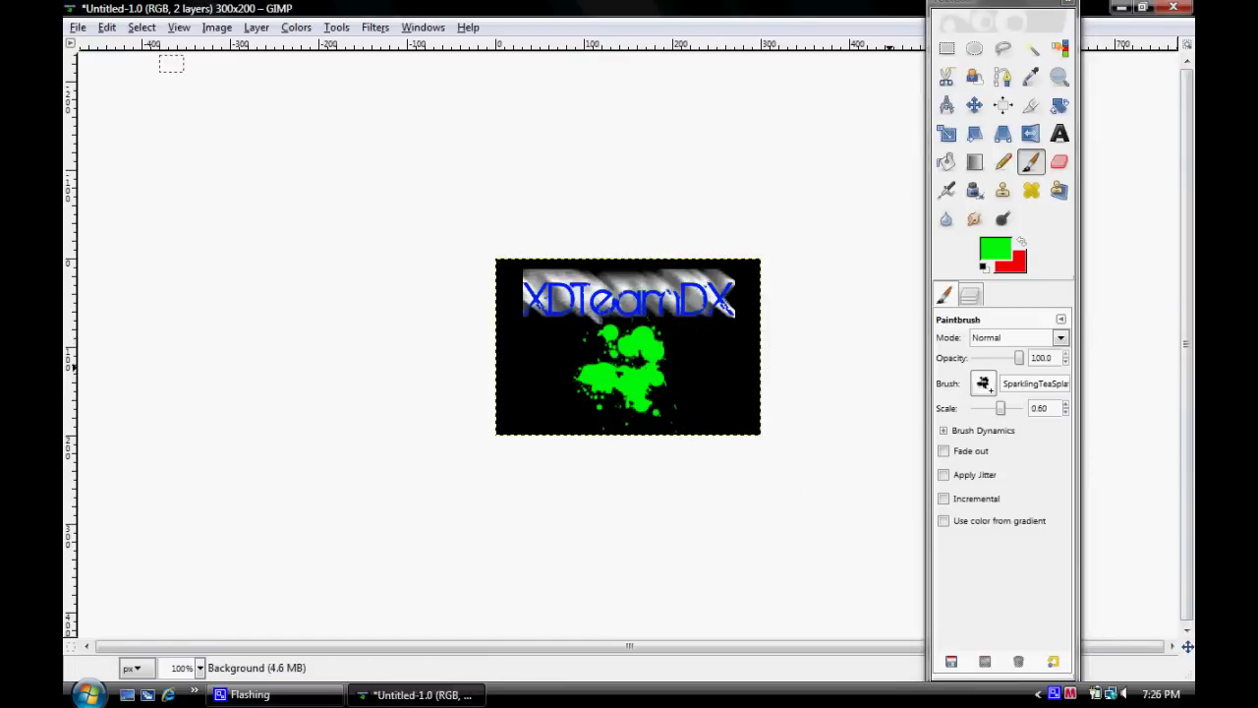
key(ctrl+l)
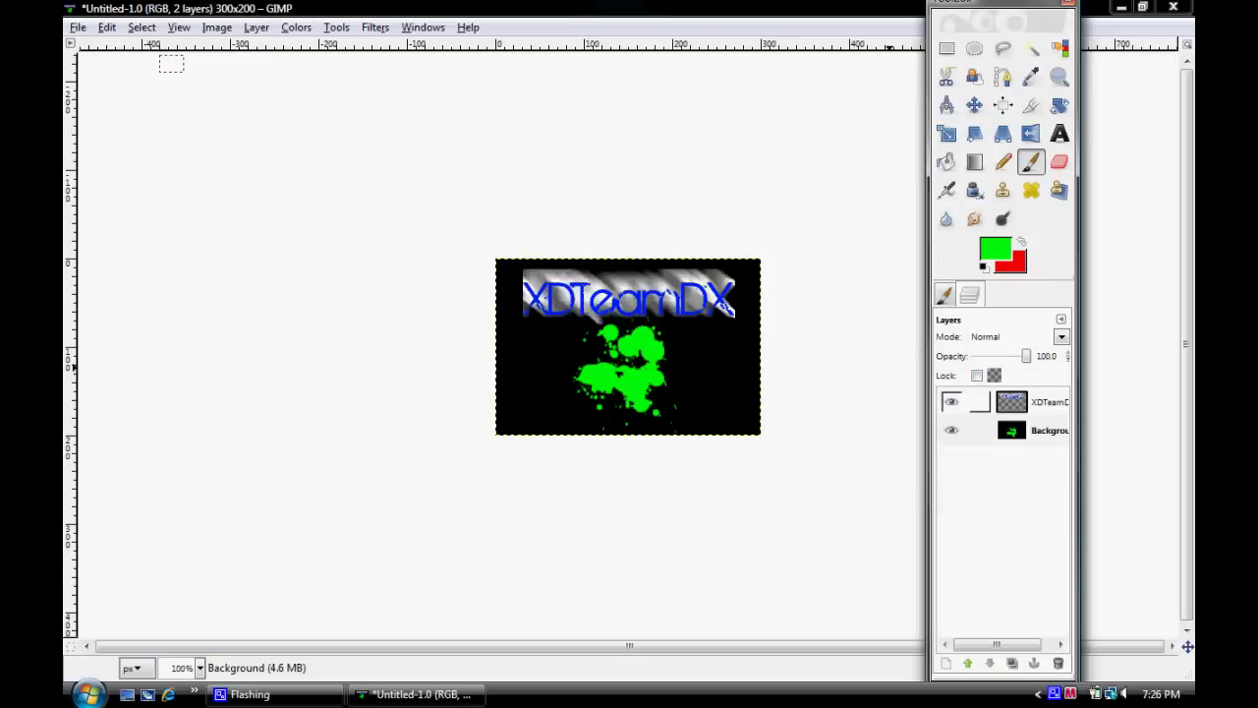
key(ctrl+z)
Create a 300 x 200 pixel layer with transparency fill above the Background and make it the active layer.
key(ctrl+shift+n)
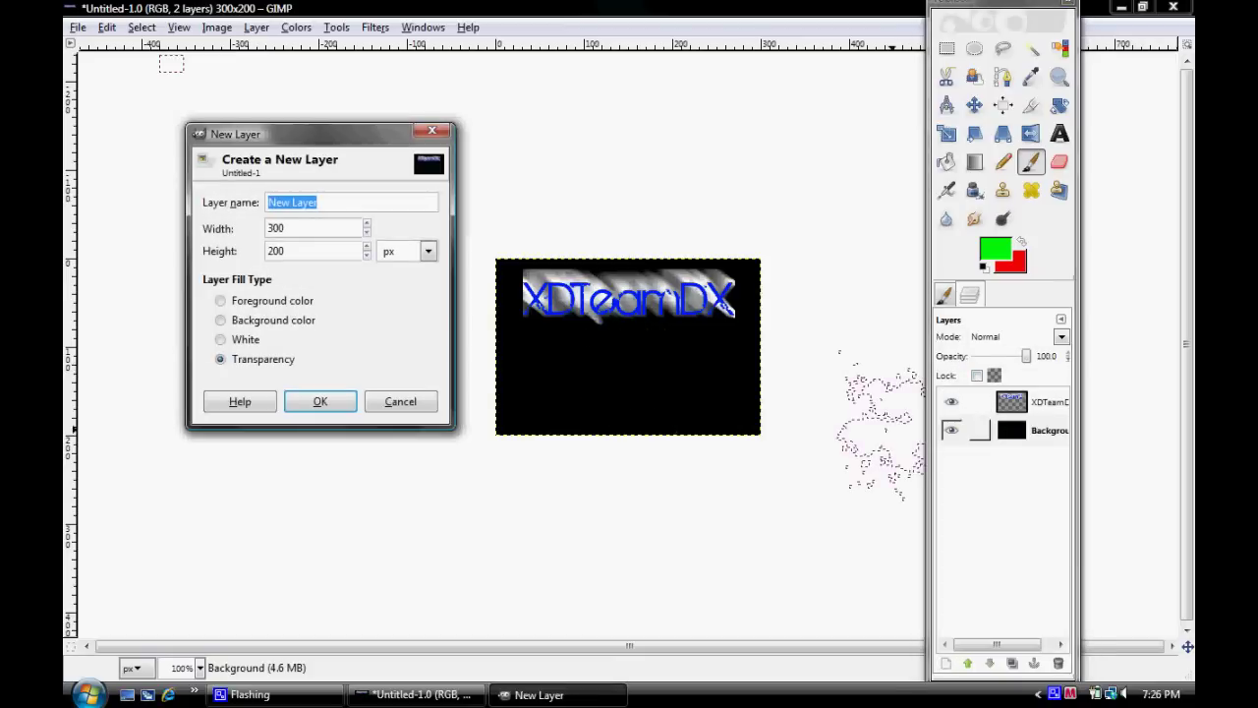
key(Return)
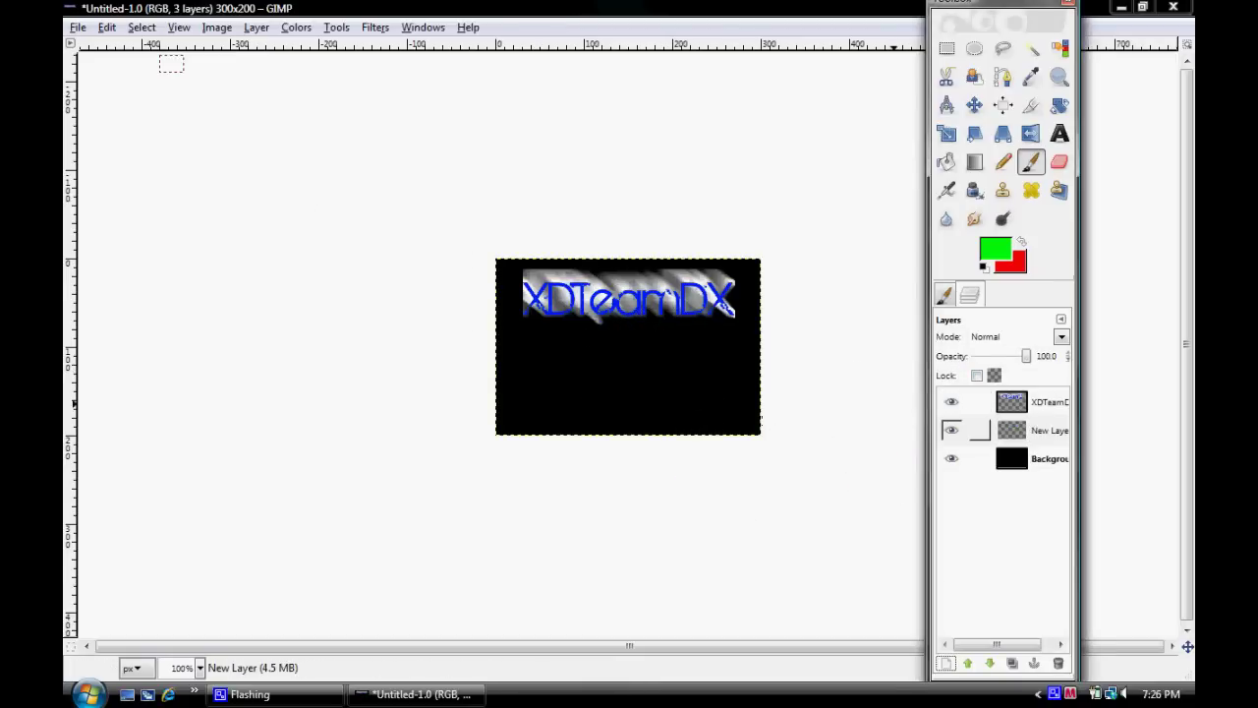
click(1030, 430)
click(1030, 458)
click(1030, 429)
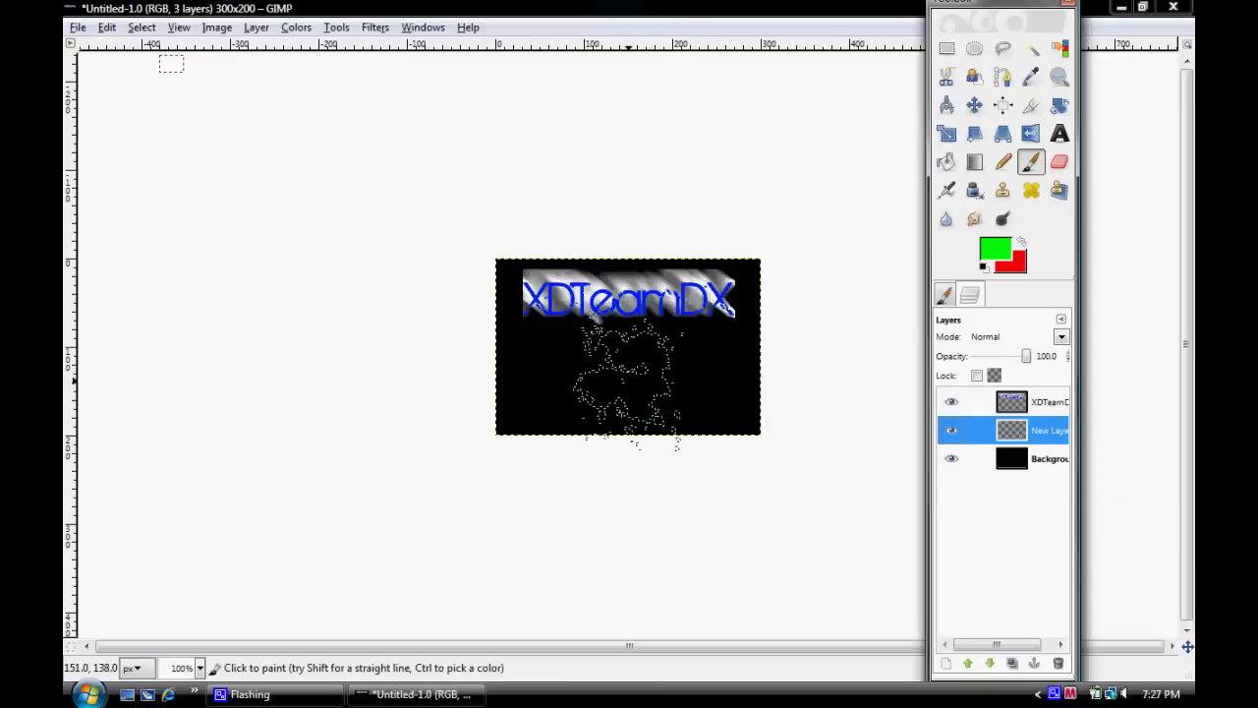
Stamp one green splatter below the XDTeamDX lettering on the new layer and rename the layer Blood Outline.
click(621, 382)
click(1030, 429)
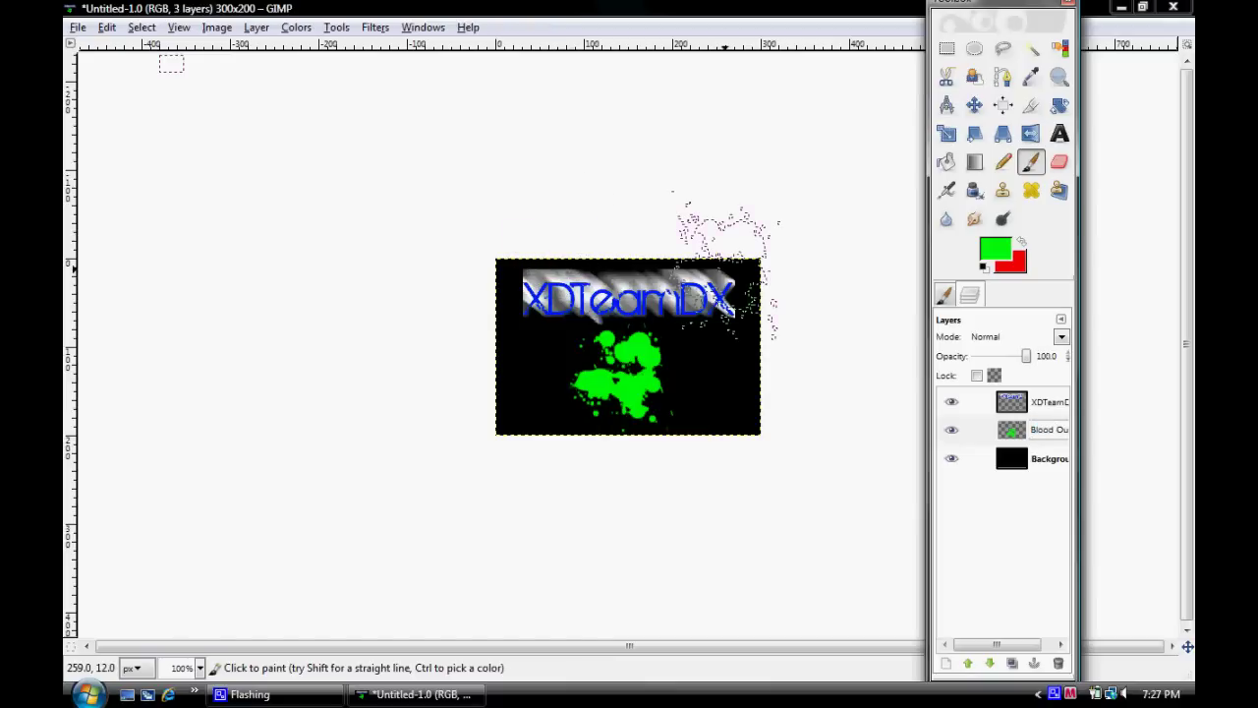
Duplicate the Blood Outline layer and turn the lower splatter layer's alpha into a selection.
click(1042, 430)
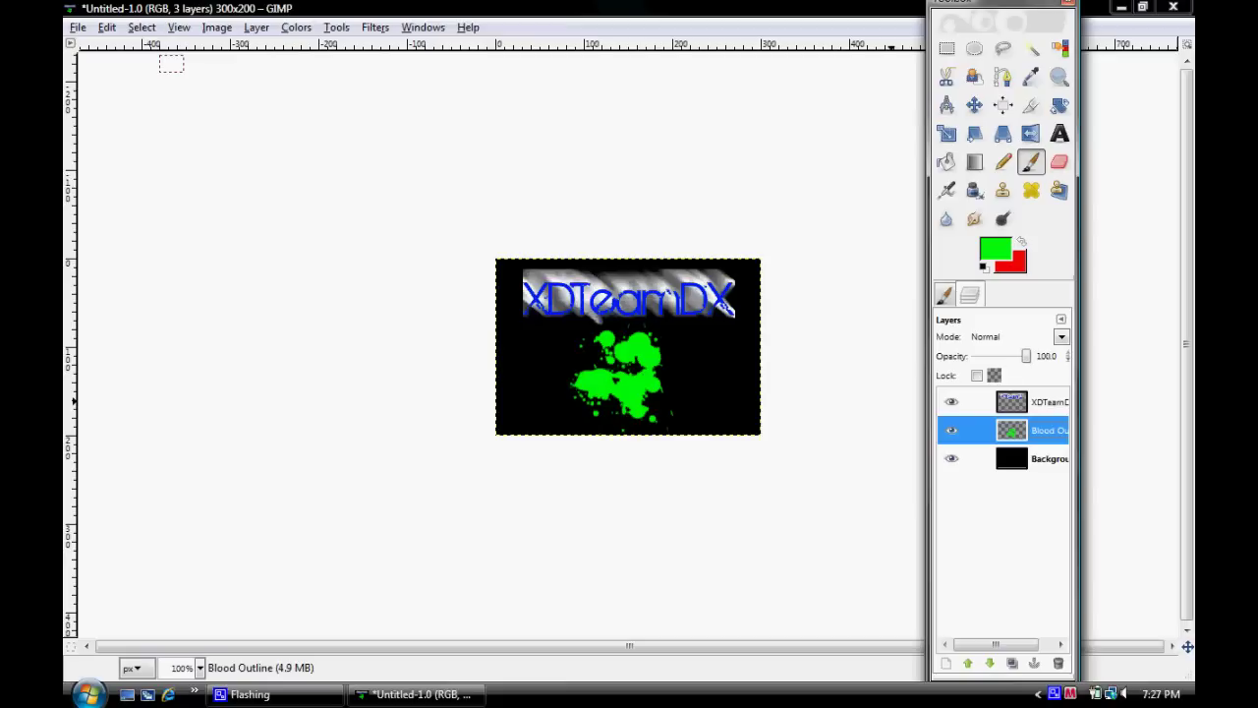
click(1011, 662)
right_click(1044, 458)
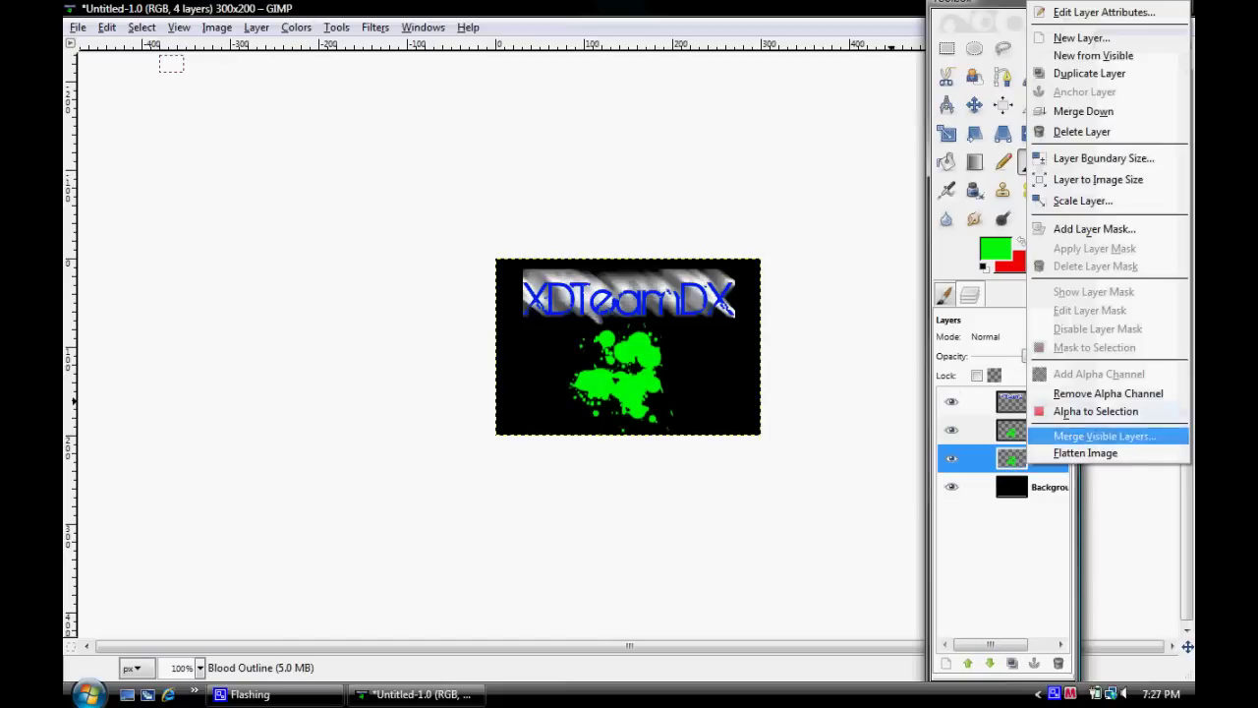
click(1106, 411)
Grow the splatter selection outward by the preset number of pixels.
click(142, 26)
key(Down)
key(Down)
key(Down)
key(Down)
key(Down)
key(Down)
key(Down)
key(Down)
key(Down)
key(Down)
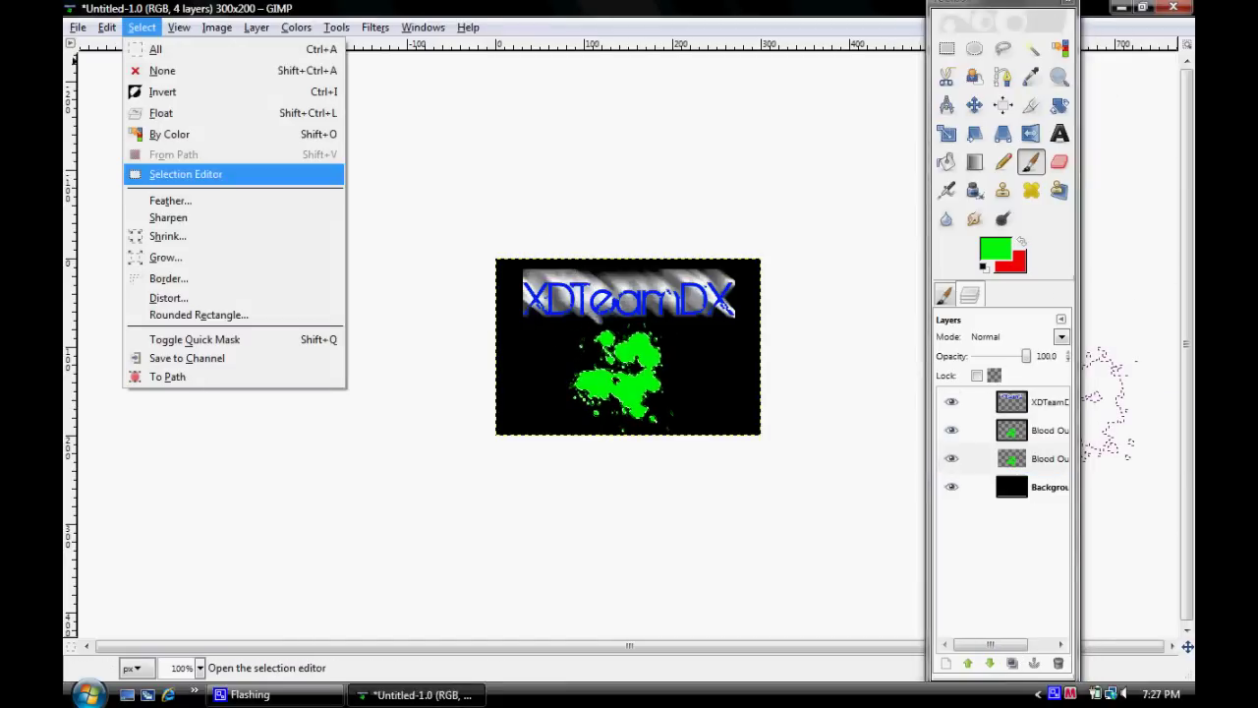
key(Return)
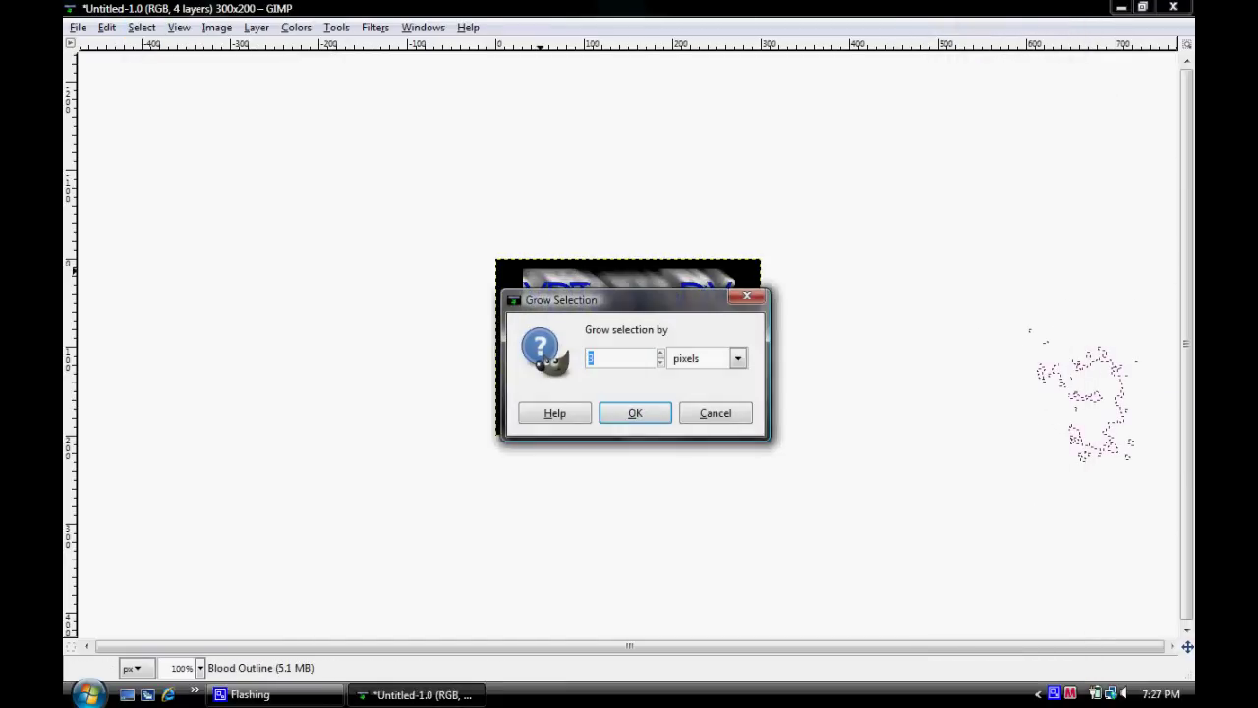
key(Return)
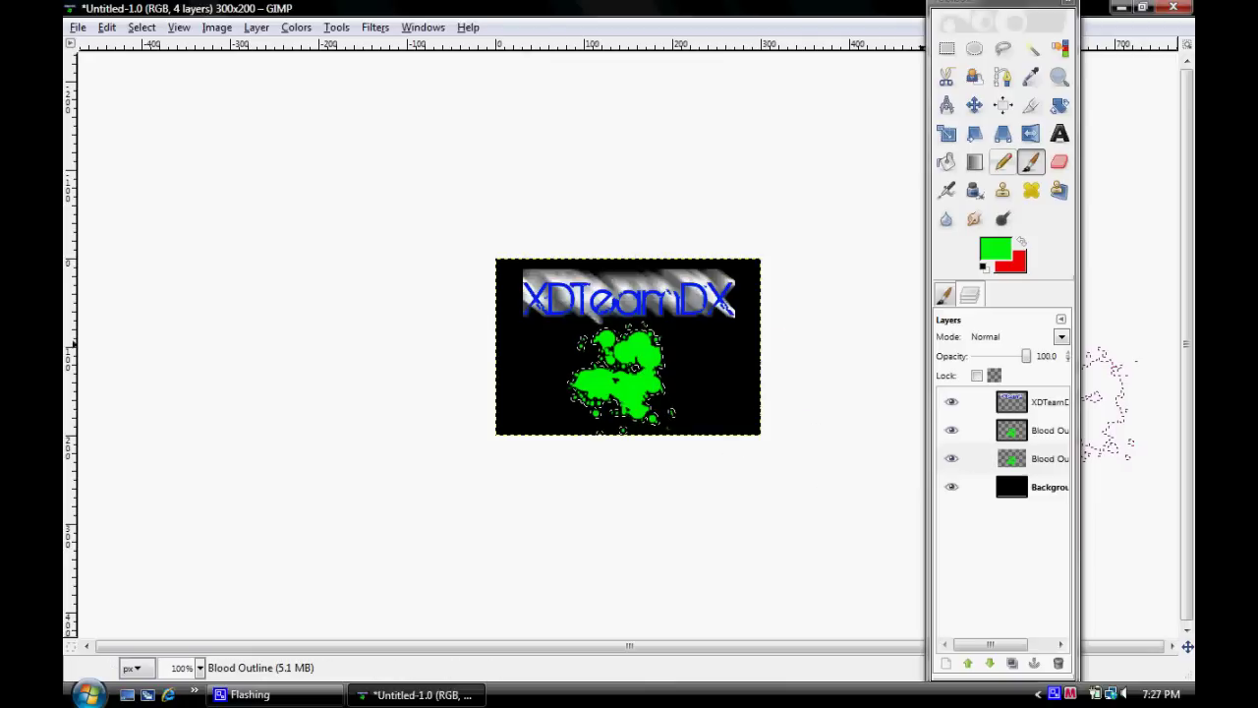
Swap the foreground and background colors and set the foreground to the near-white f4ffff.
click(1021, 242)
click(994, 248)
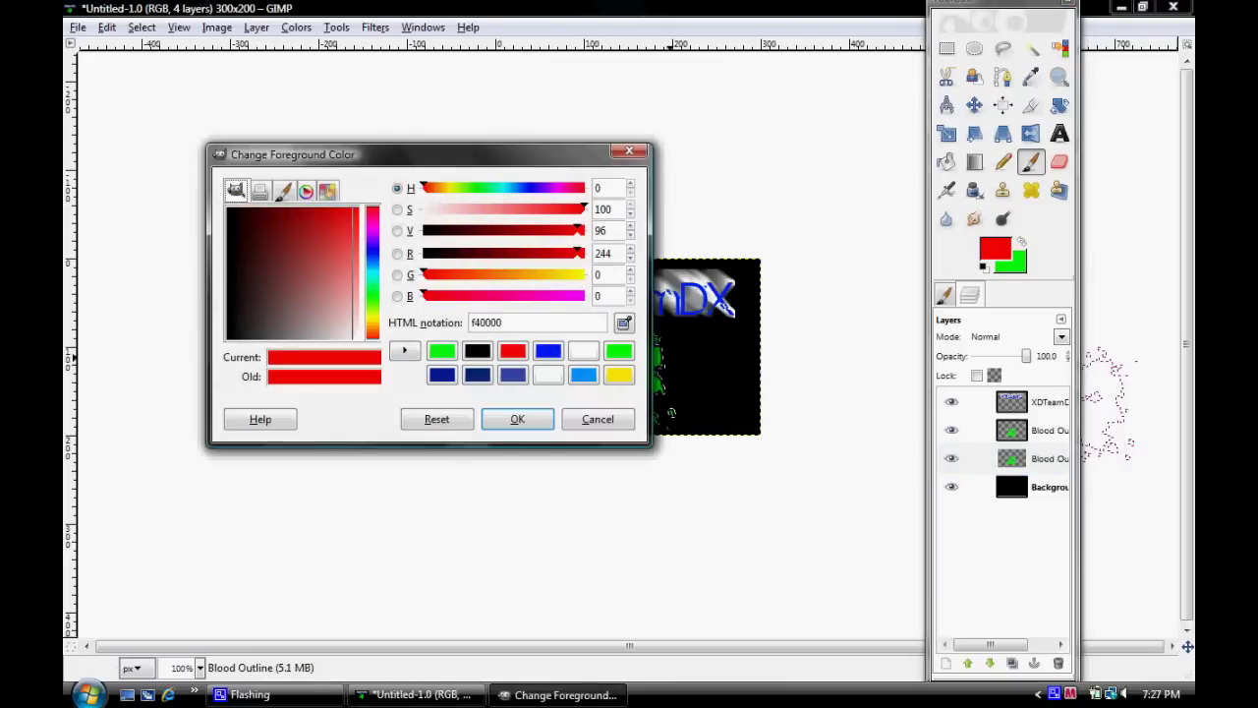
click(548, 374)
click(517, 419)
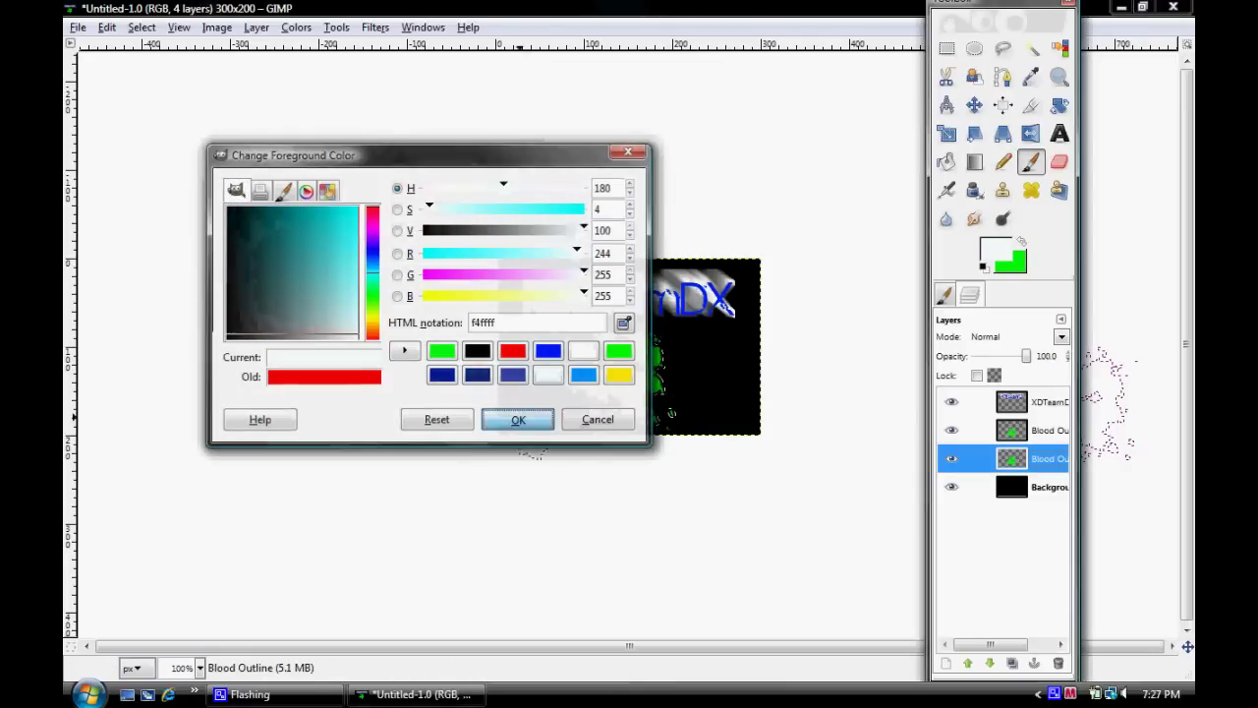
Paint the grown selection near-white on the lower Blood Outline layer using the Circle (19) brush at scale 10.00.
click(944, 295)
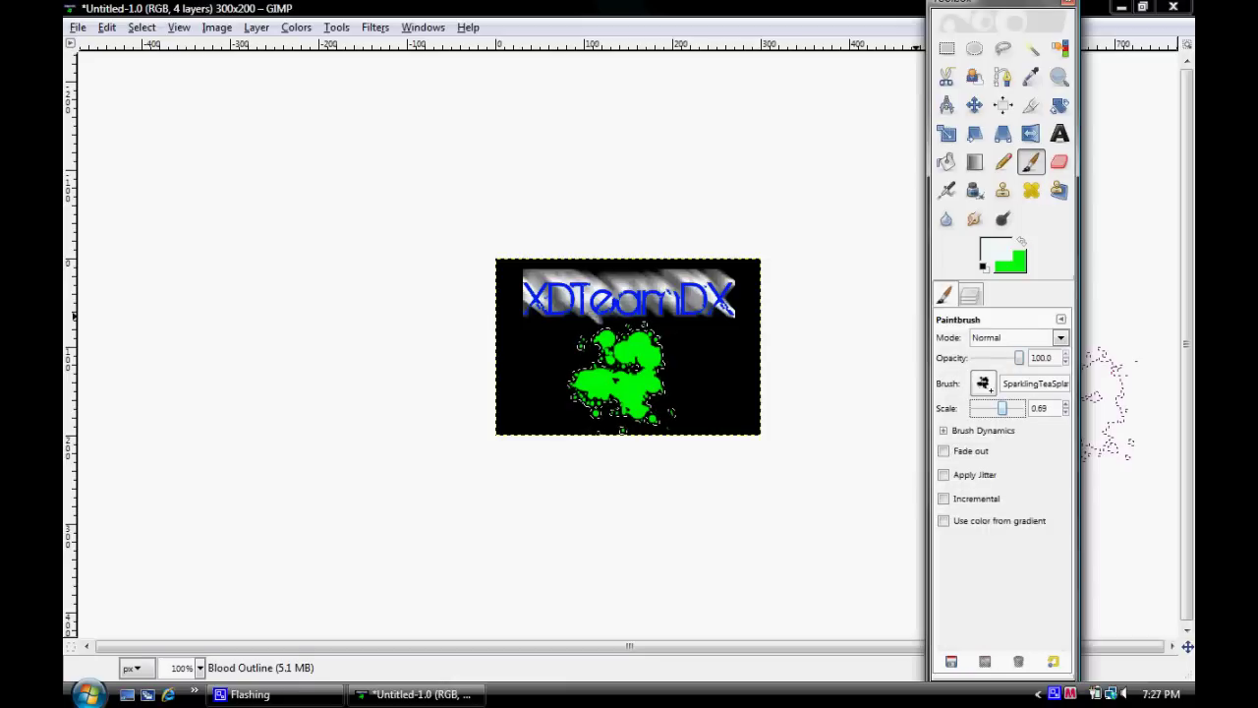
click(983, 383)
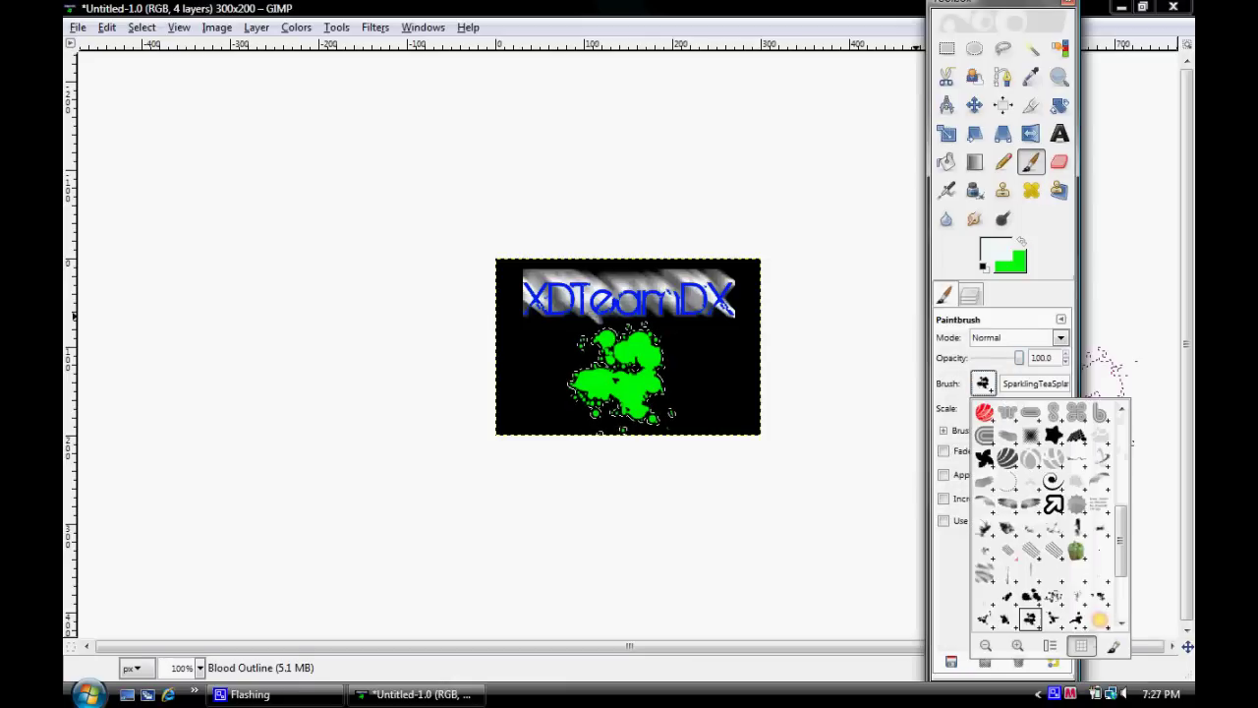
click(1088, 473)
click(983, 383)
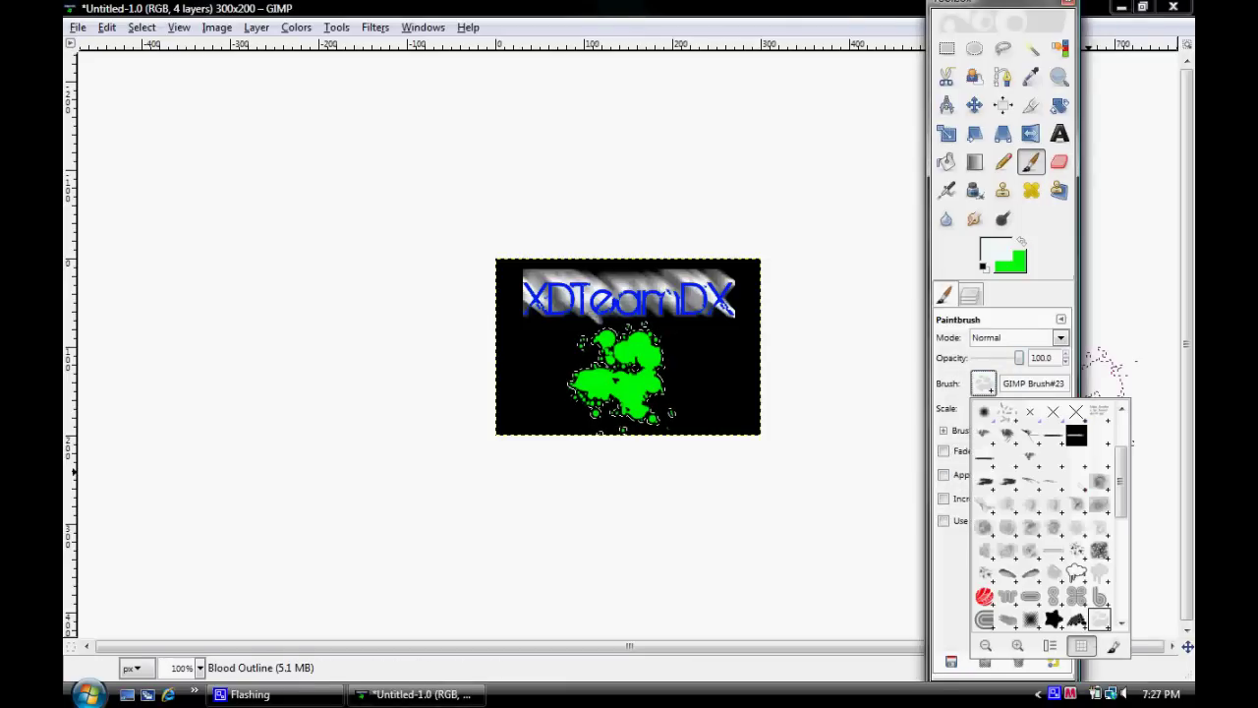
drag(1122, 482, 1122, 452)
click(1054, 458)
drag(1006, 407, 1066, 408)
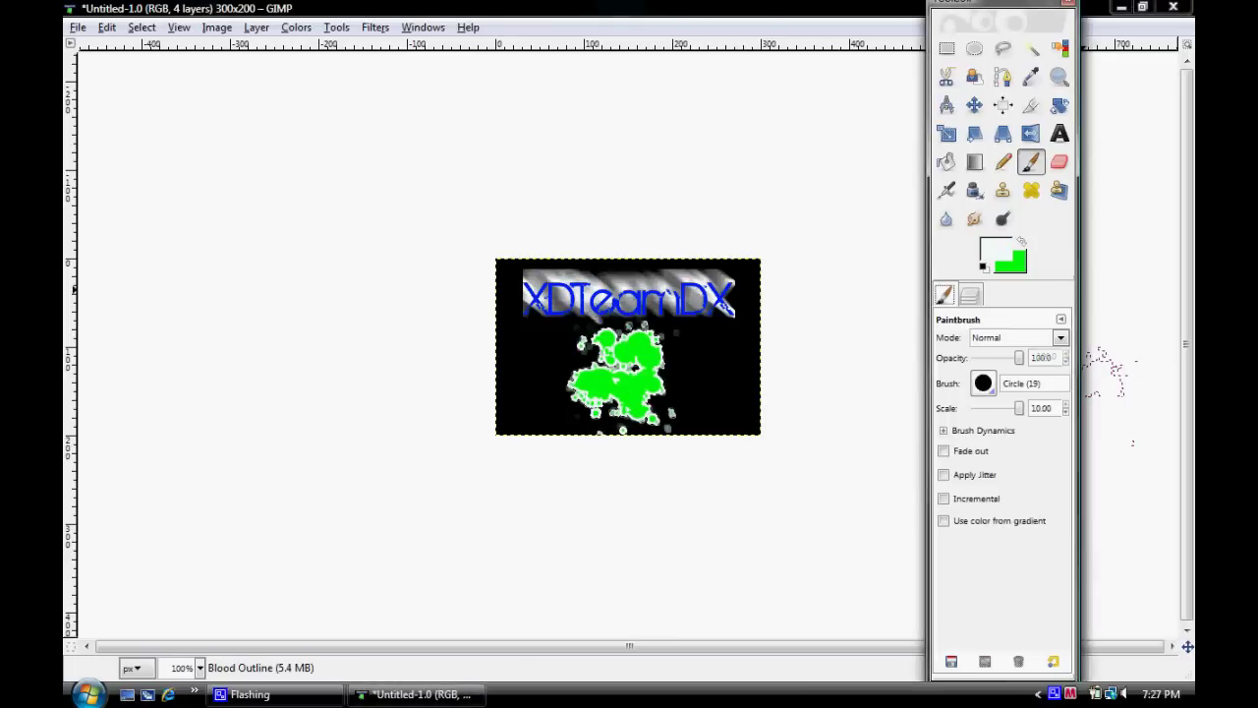
Merge the Blood Outline copy layer down into the outlined splatter layer.
click(970, 295)
click(1032, 430)
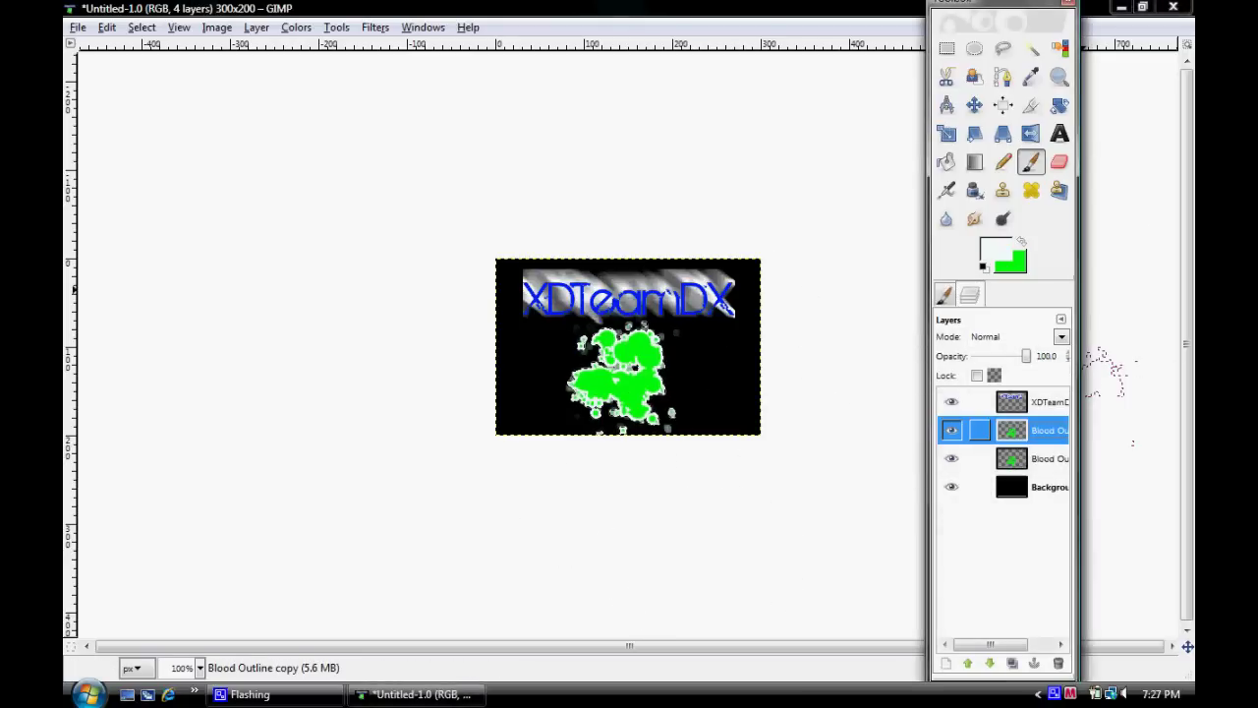
right_click(1037, 429)
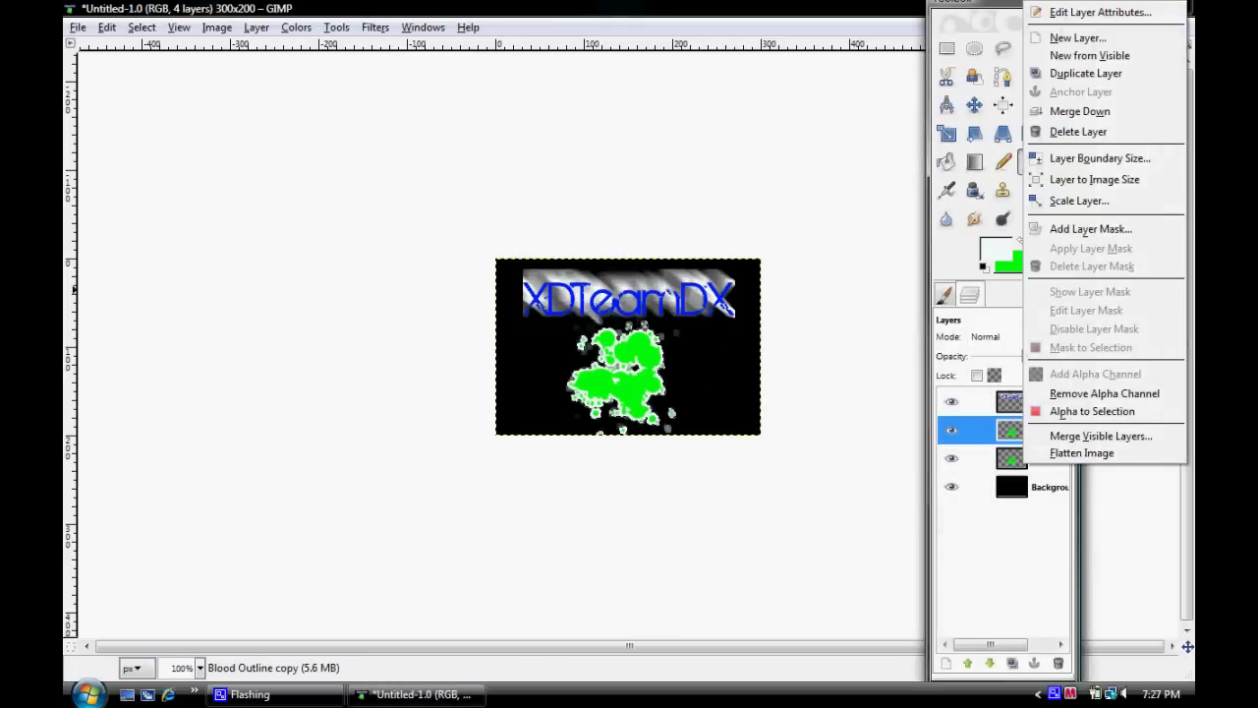
click(1093, 112)
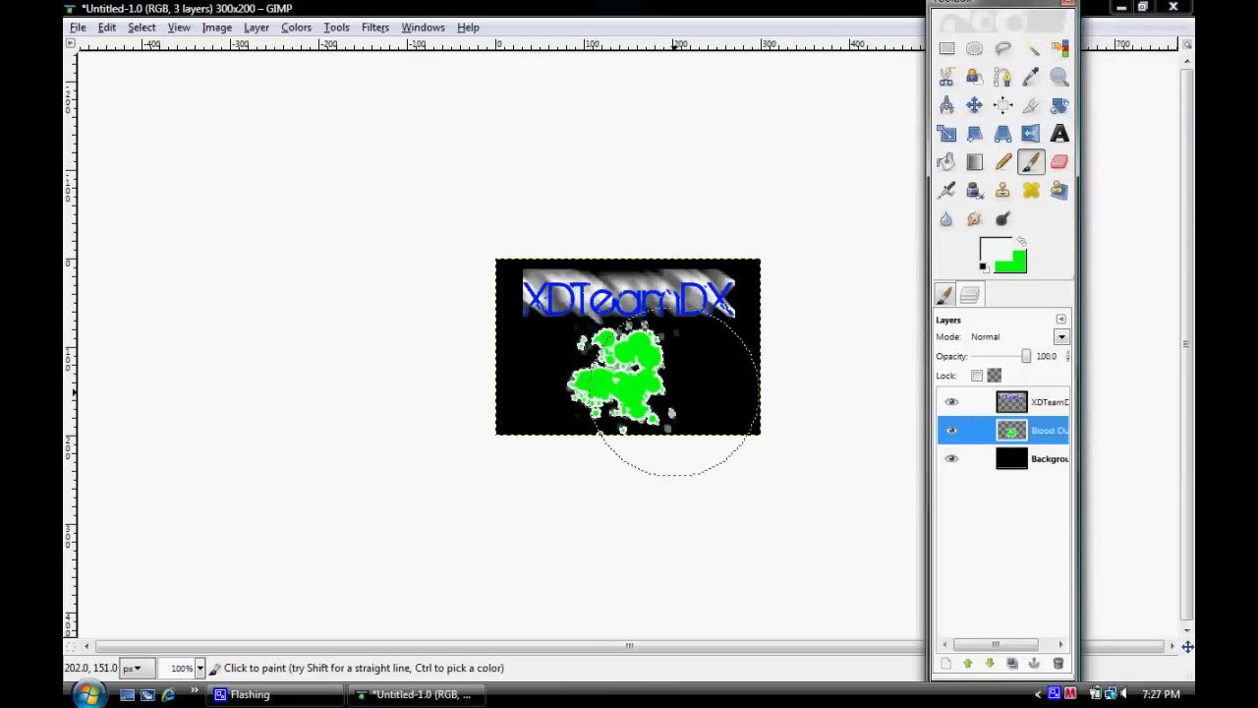
Apply the plain Blur filter to the selected splatter area on the Blood Outline layer.
right_click(646, 386)
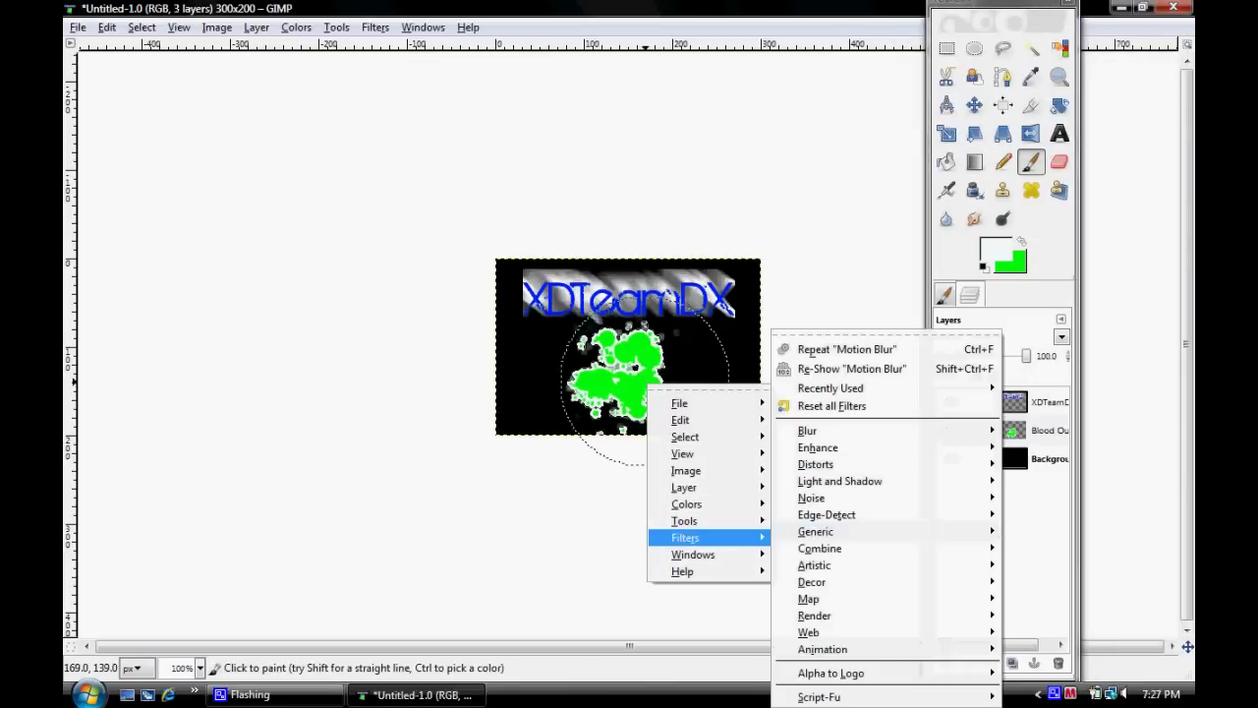
mouse_move(688, 537)
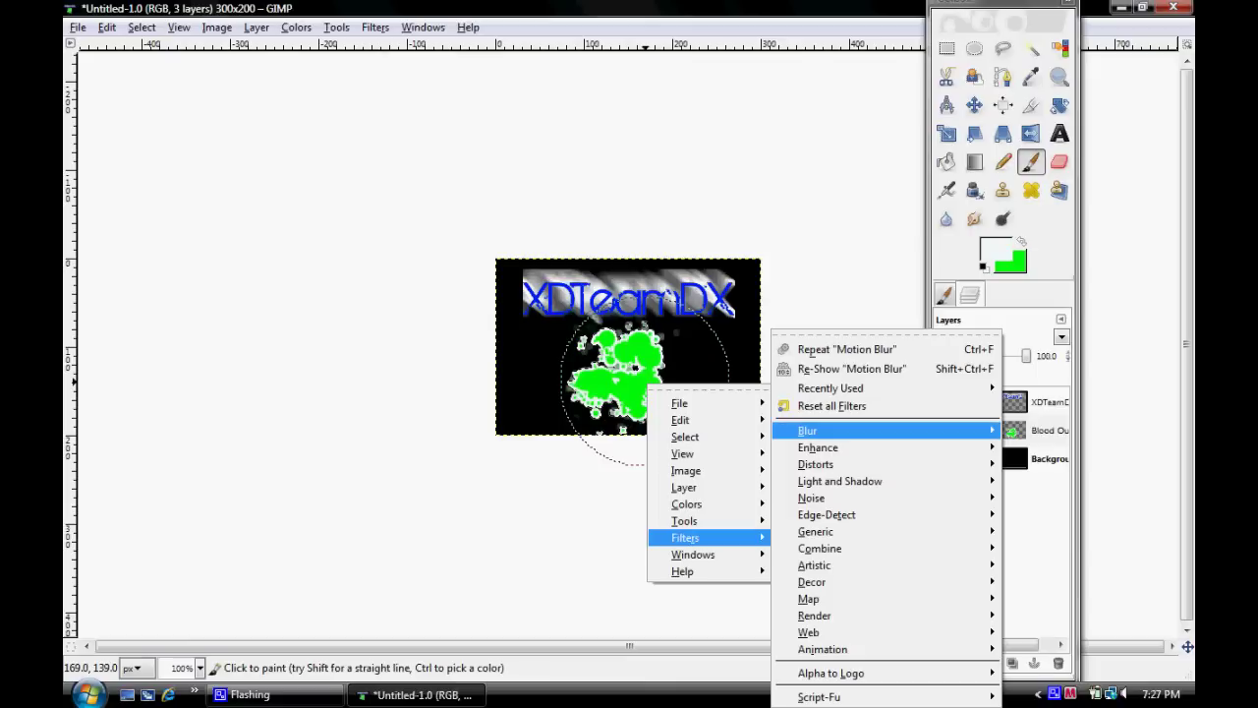
mouse_move(810, 431)
click(1035, 440)
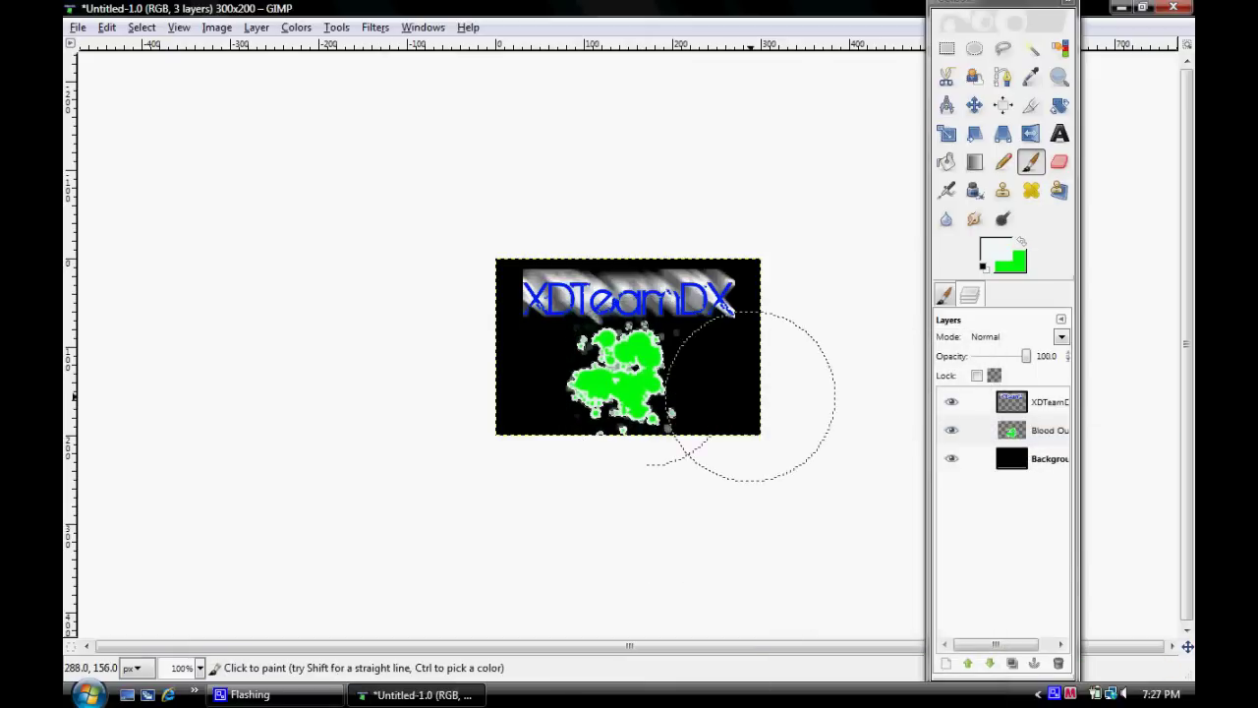
Clear the selection around the splatter.
click(106, 27)
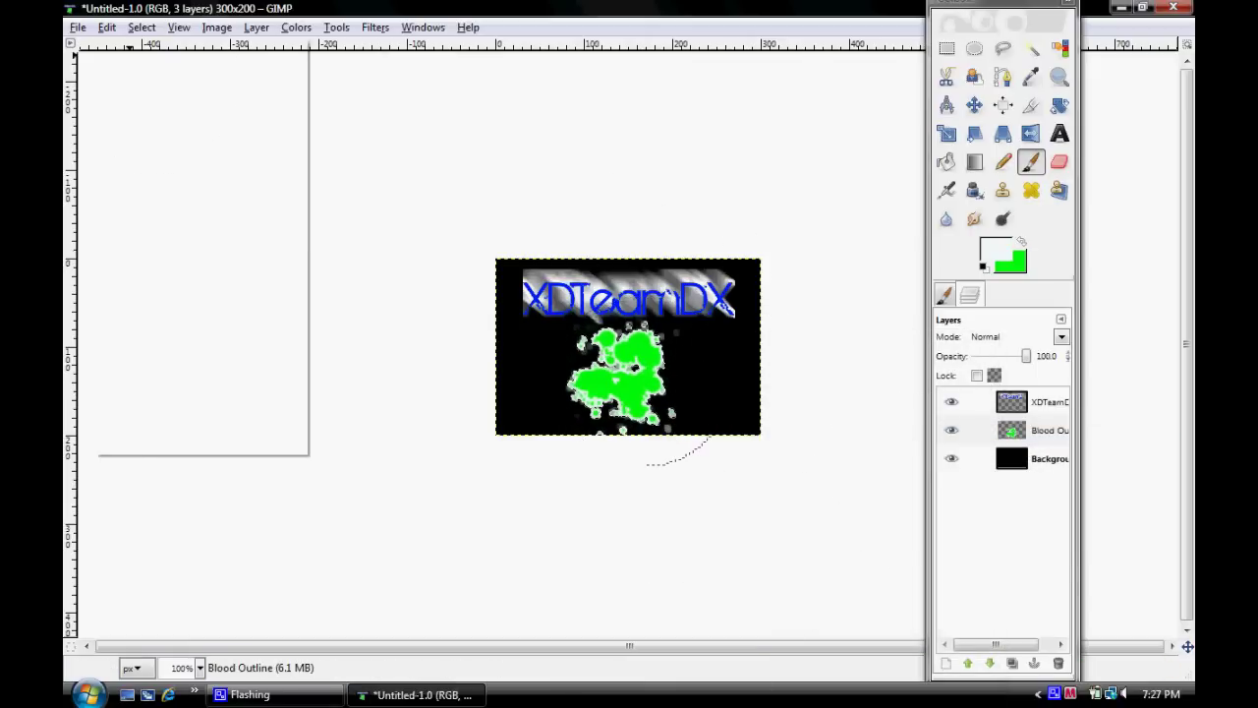
mouse_move(142, 26)
click(162, 70)
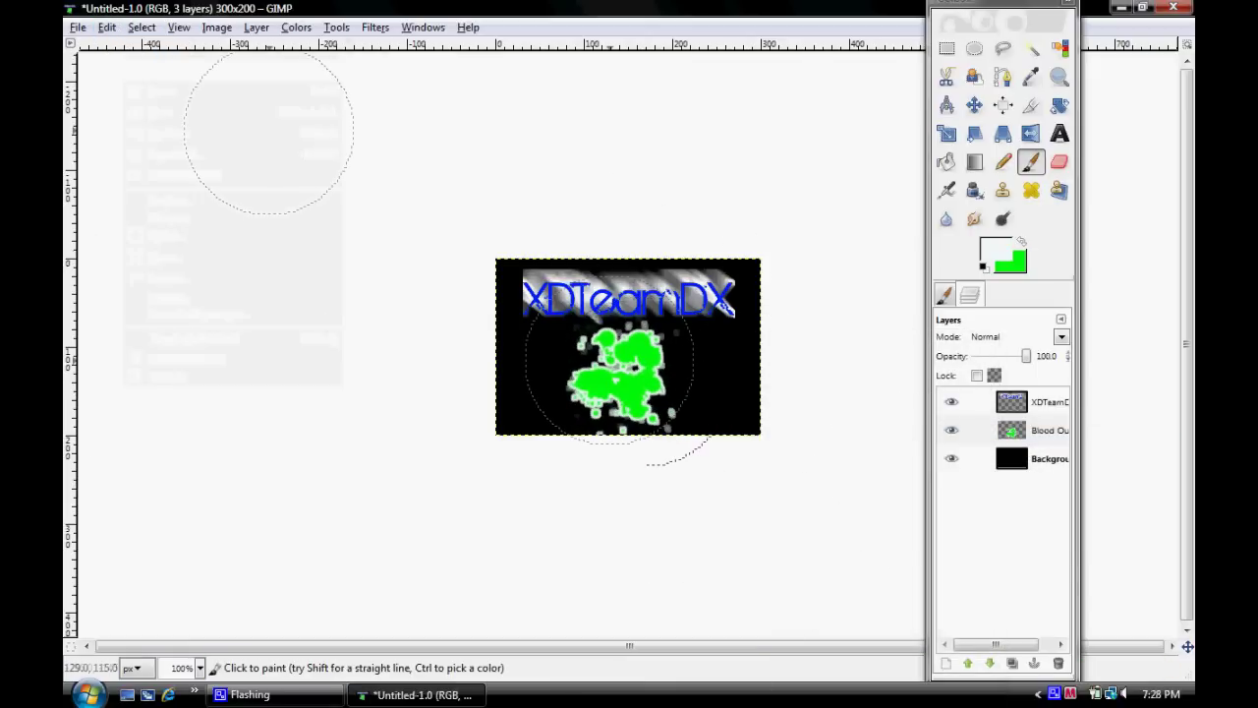
Reposition the green splatter slightly up and to the right beneath the XDTeamDX lettering with the Move tool.
click(973, 106)
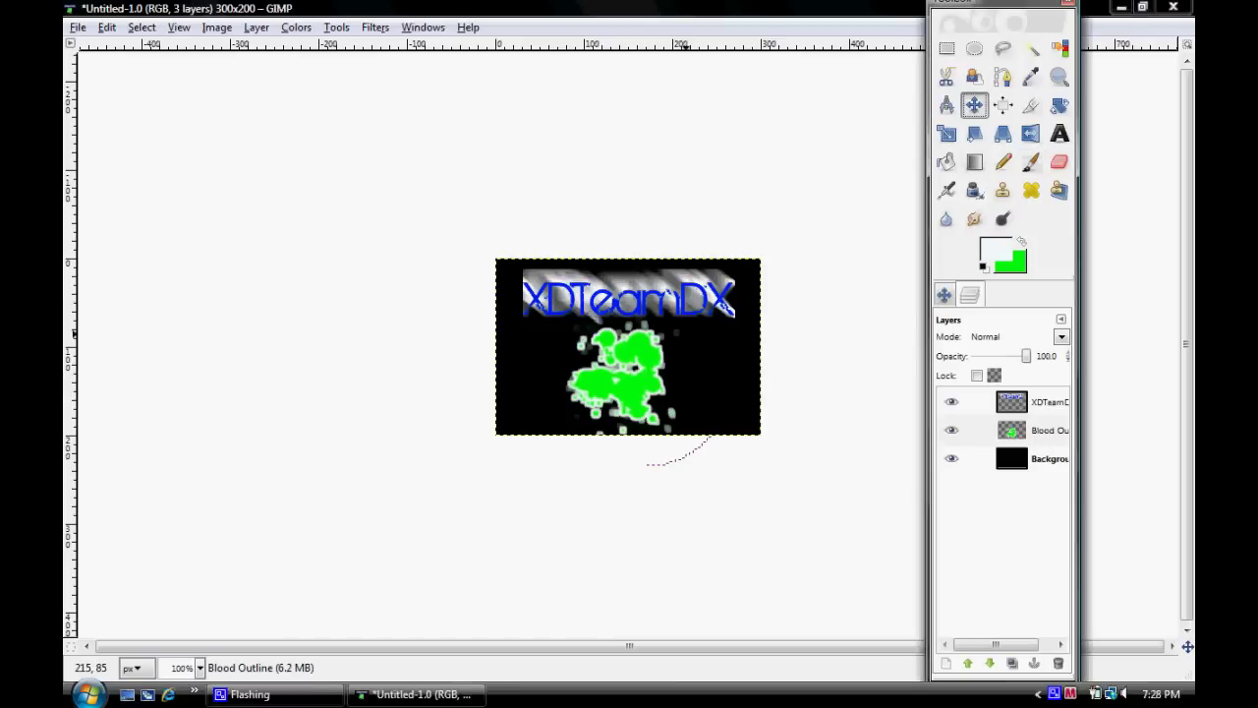
drag(625, 383, 534, 310)
drag(532, 265, 641, 390)
Examine the three layers in turn to see which hold the XDTeamDX lettering, the Blood Outline splatter and the black background.
click(1032, 429)
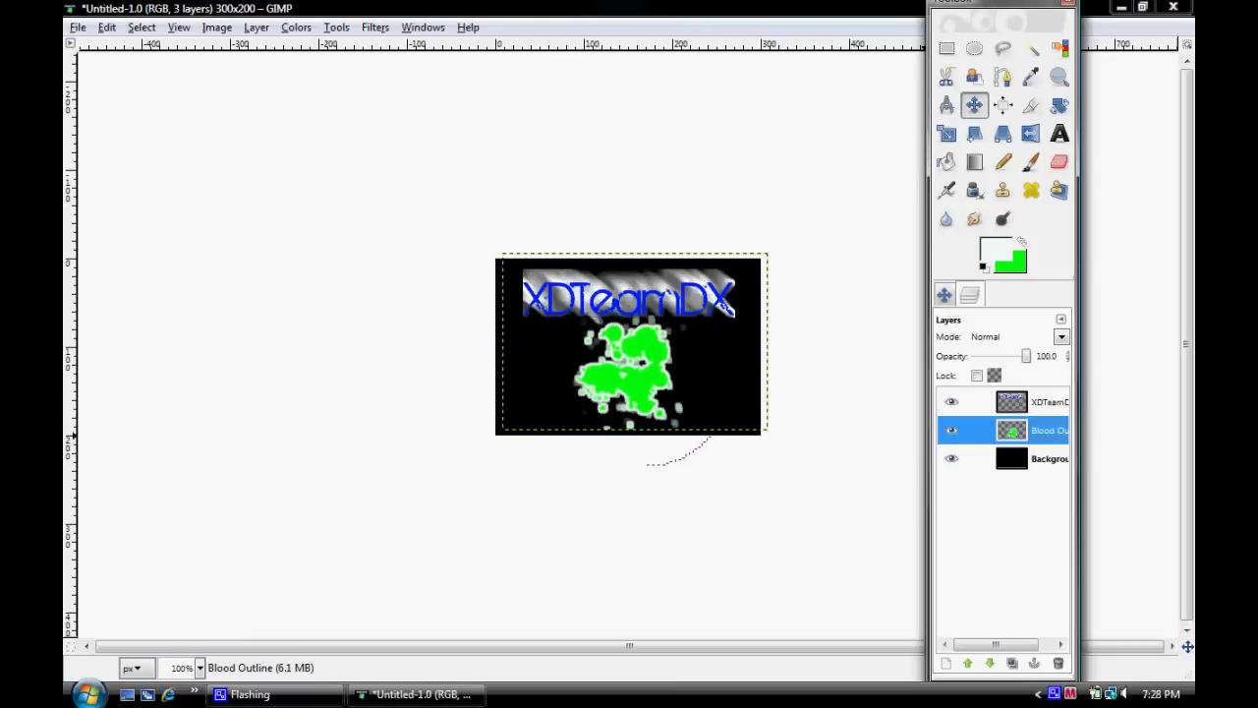
click(1032, 401)
click(1032, 429)
click(1032, 458)
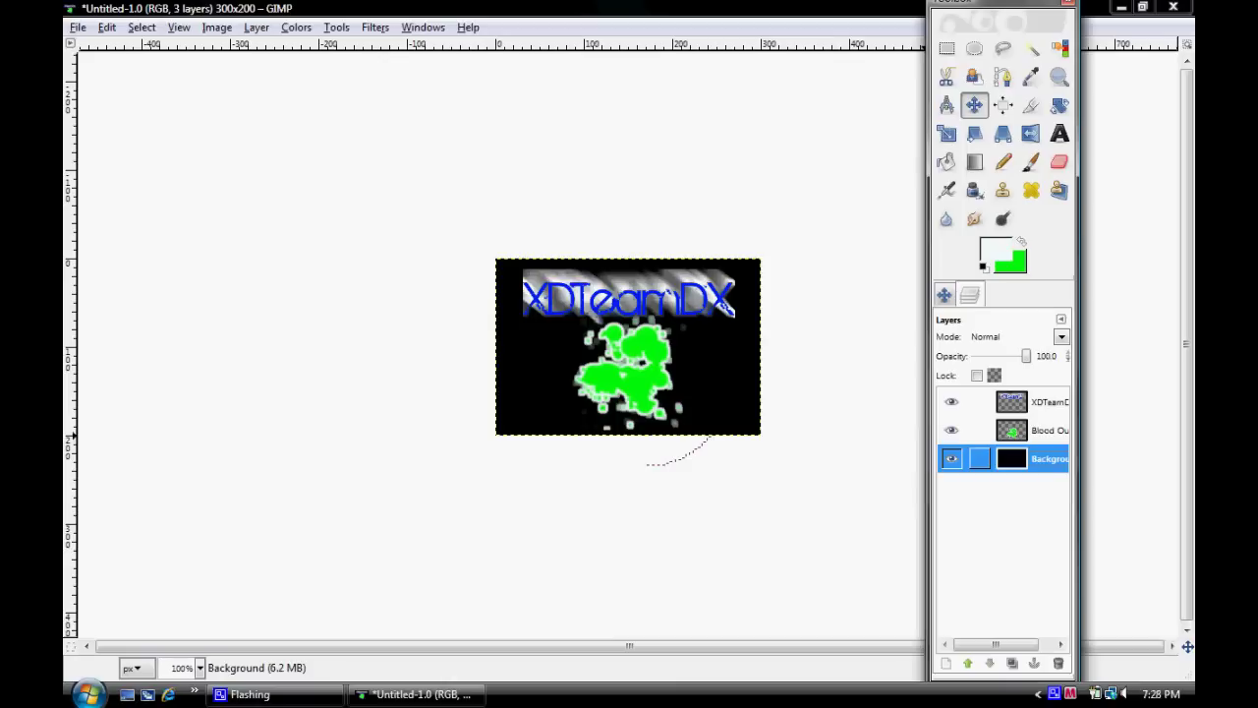
click(1027, 430)
click(1027, 401)
click(1027, 458)
click(1027, 401)
click(1027, 458)
click(1027, 401)
click(1027, 458)
click(1027, 430)
click(1027, 401)
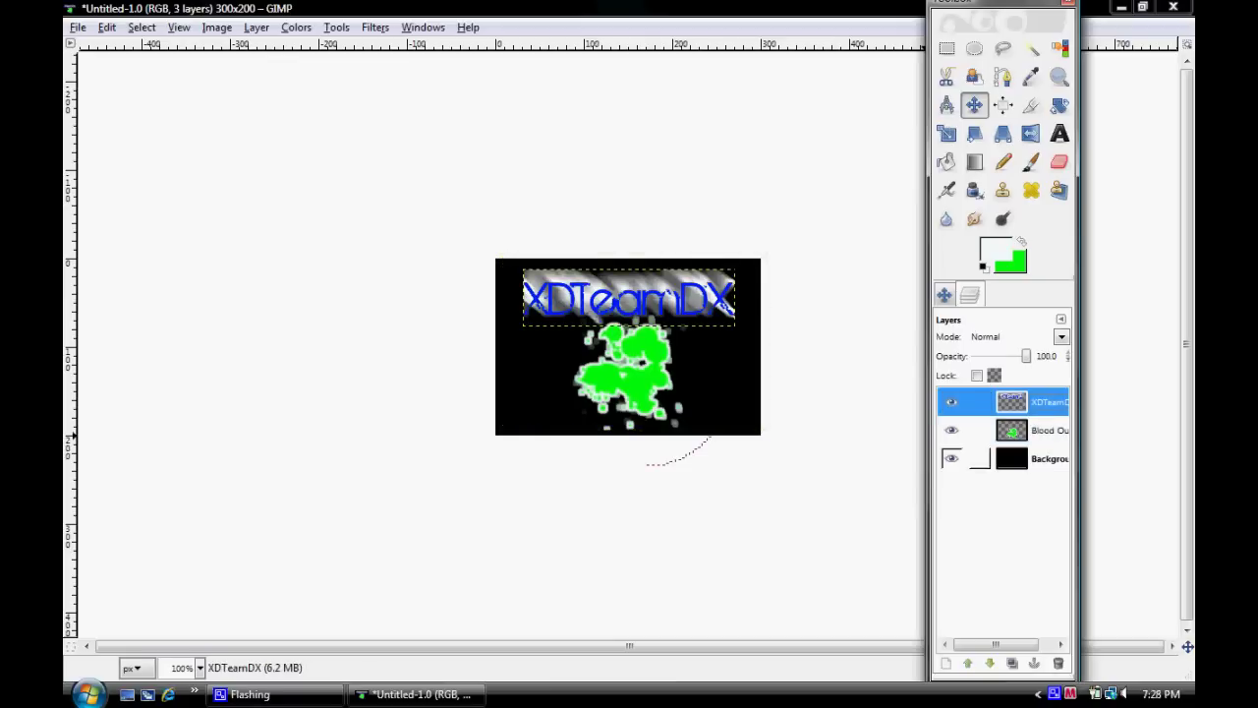